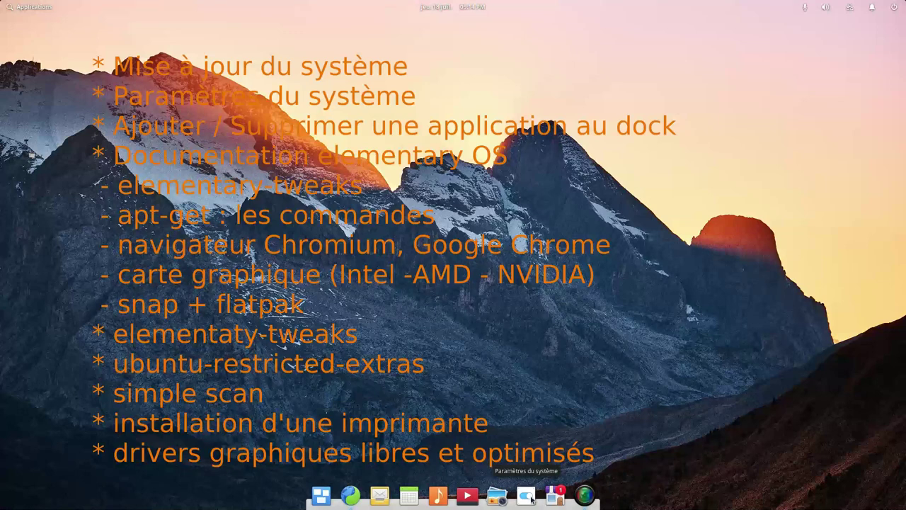
- Open the system settings, view the system information under À propos and check for updates in the Centre d'Applications
click(531, 498)
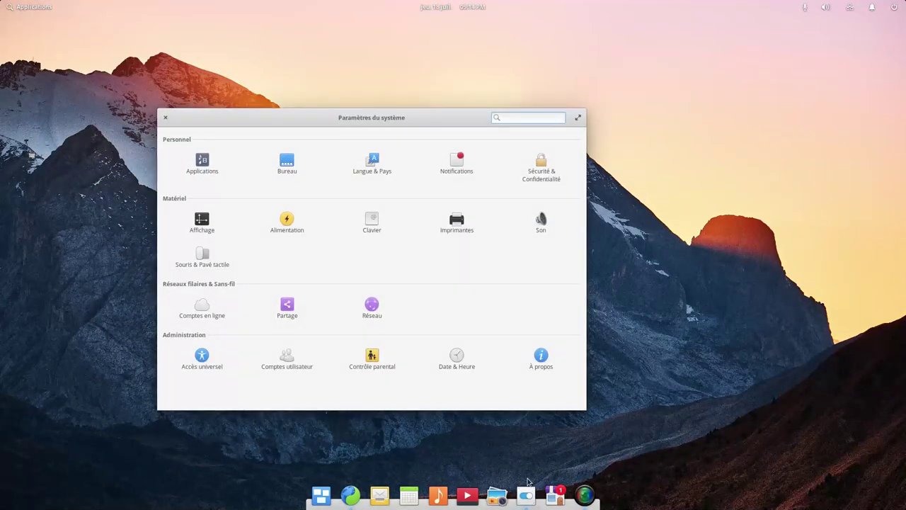
click(541, 359)
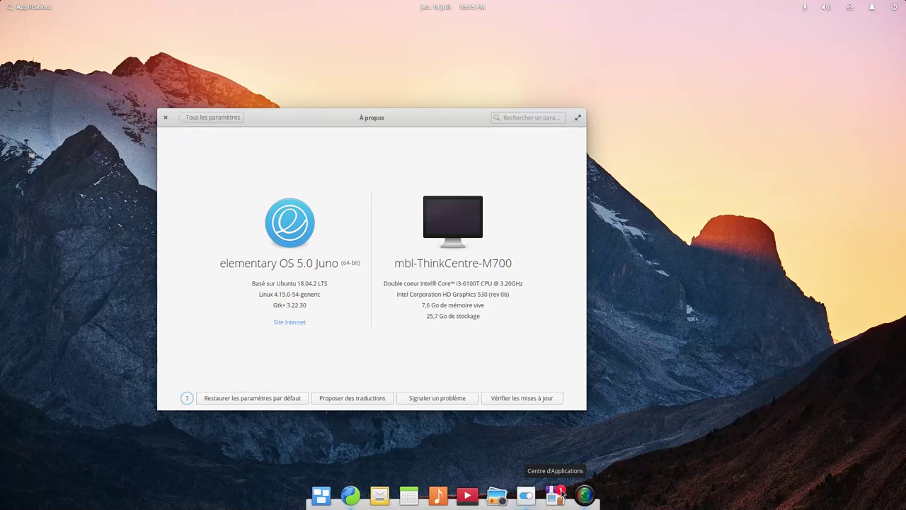
click(531, 400)
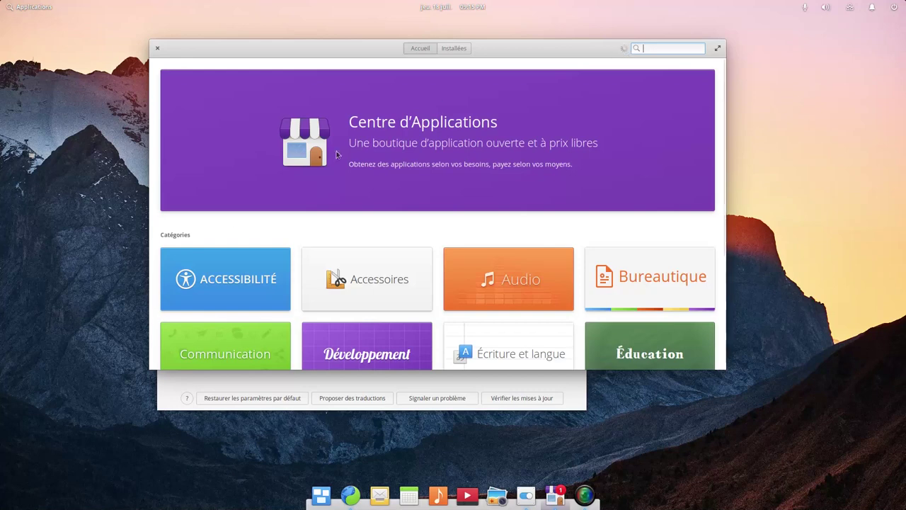
click(165, 386)
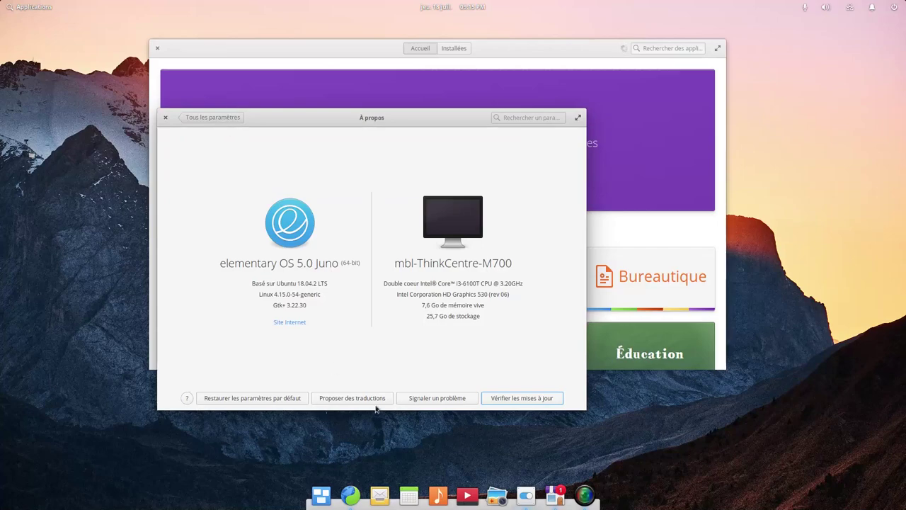
click(553, 503)
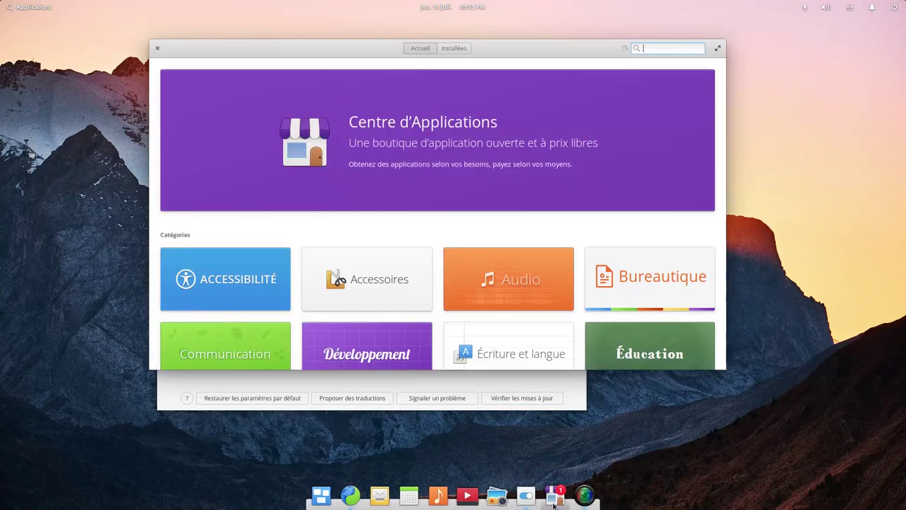
click(554, 504)
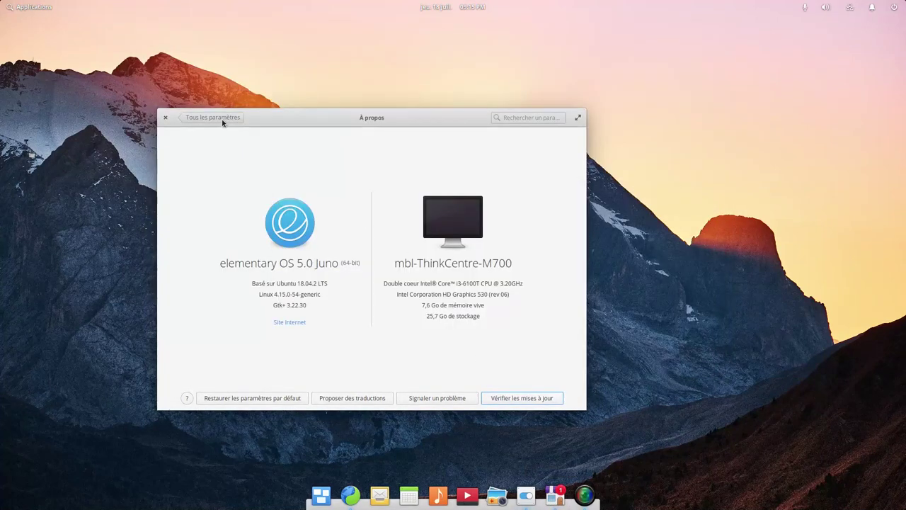
click(219, 121)
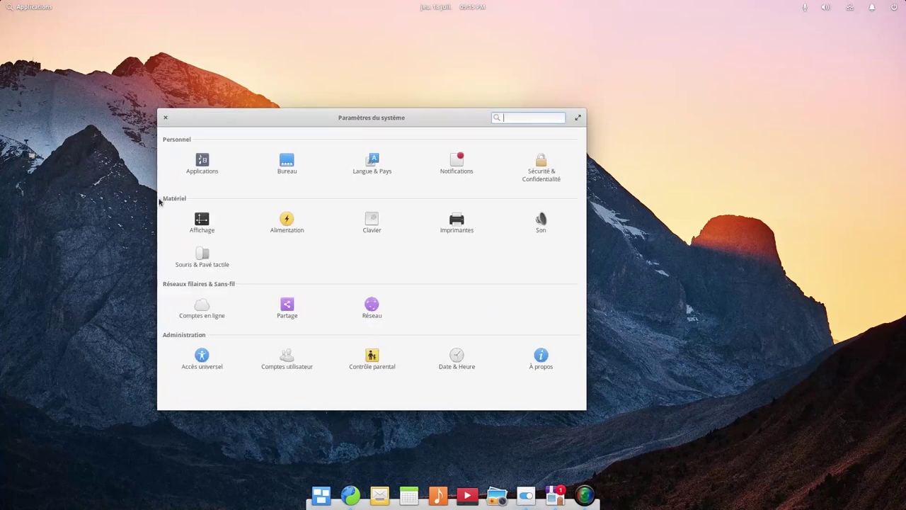
- Review the default application choices for web browser and audio player, and the list of startup applications
click(202, 163)
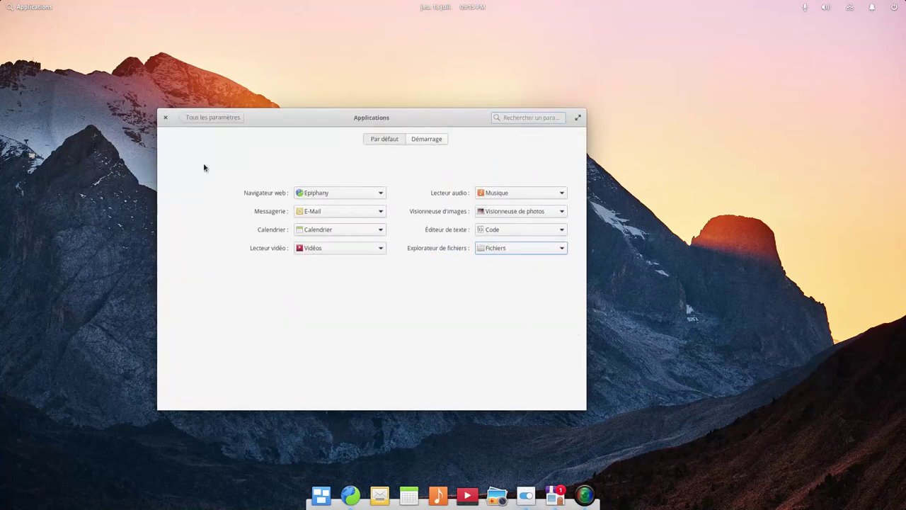
click(337, 194)
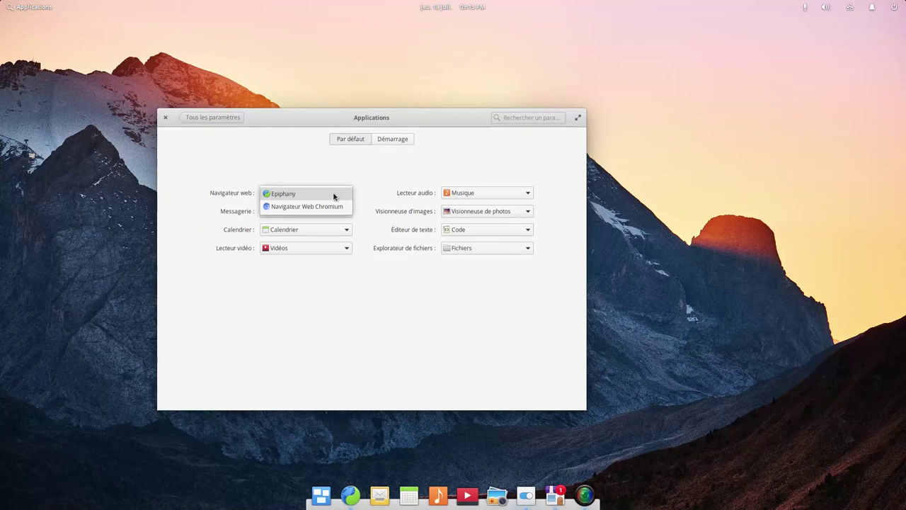
click(371, 178)
click(477, 192)
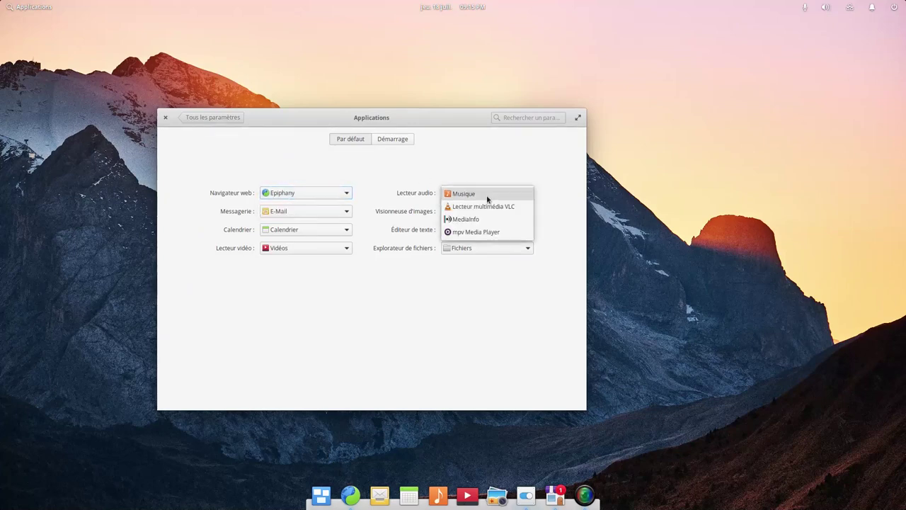
click(466, 166)
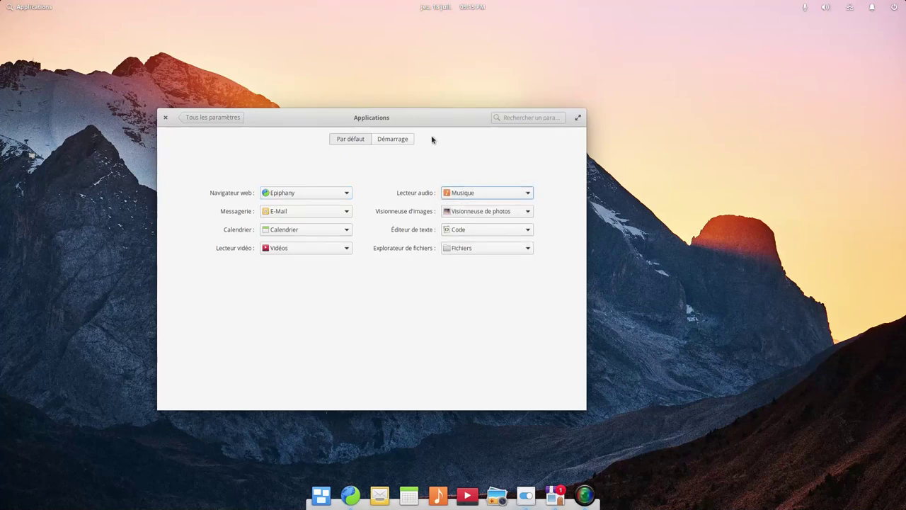
click(403, 139)
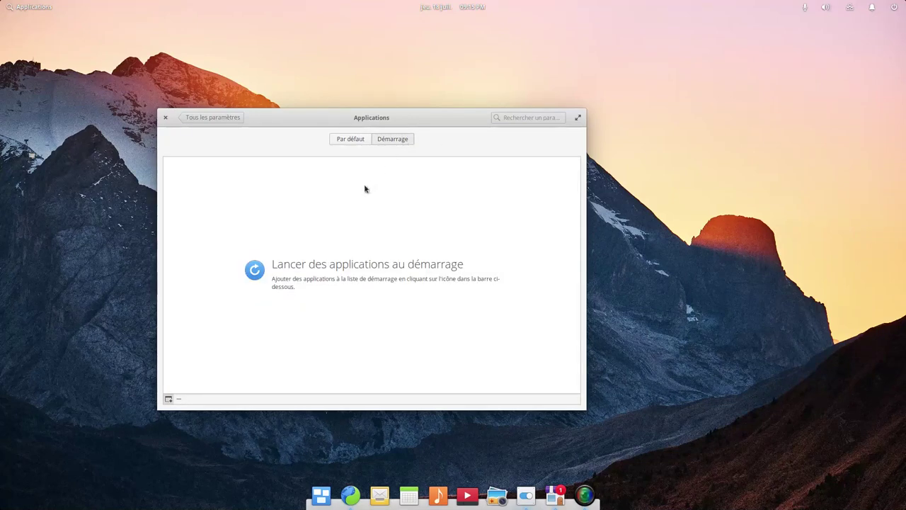
click(196, 118)
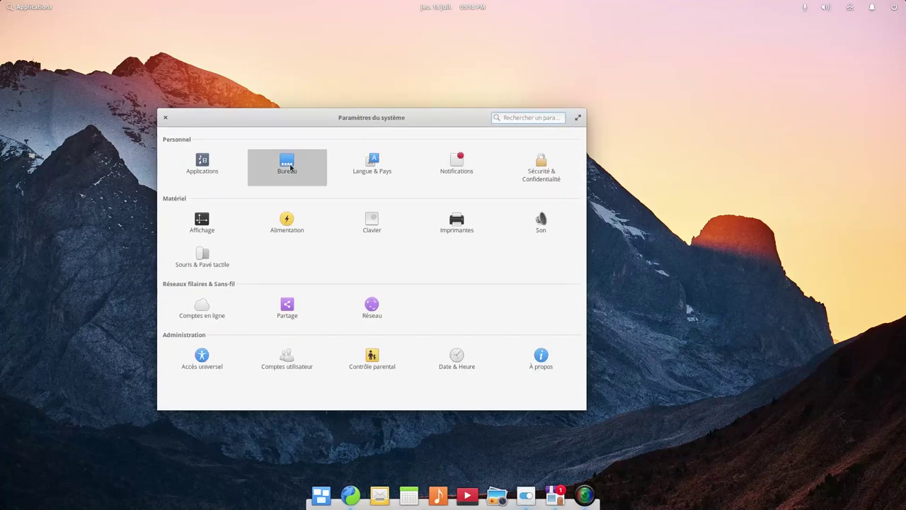
- Examine the Bureau settings for wallpaper, appearance and dock
click(287, 166)
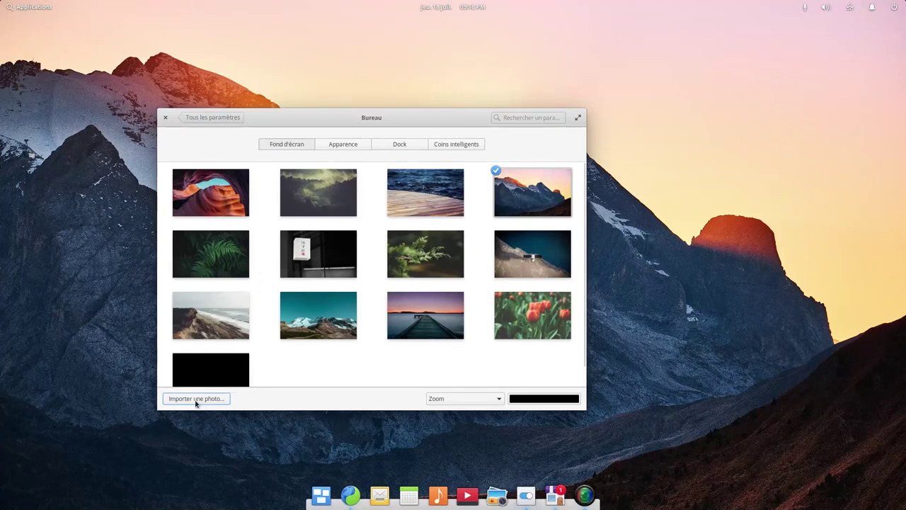
click(344, 151)
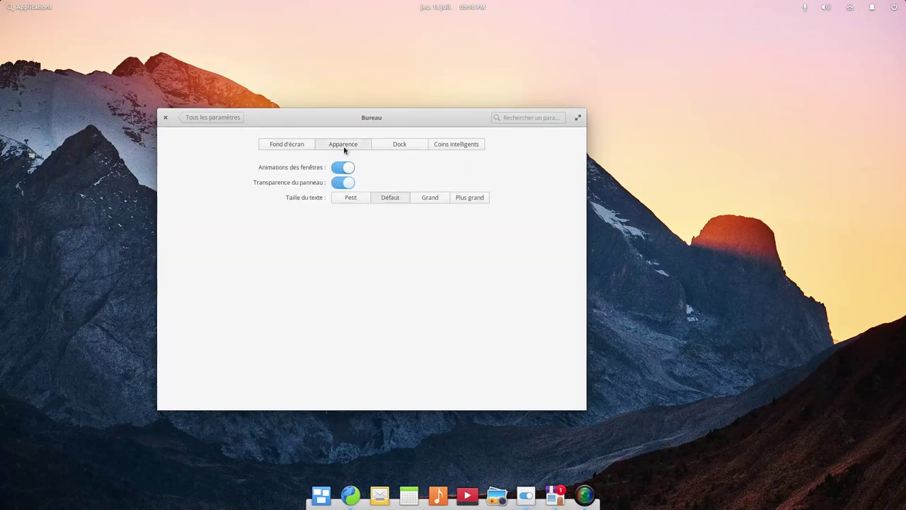
click(399, 143)
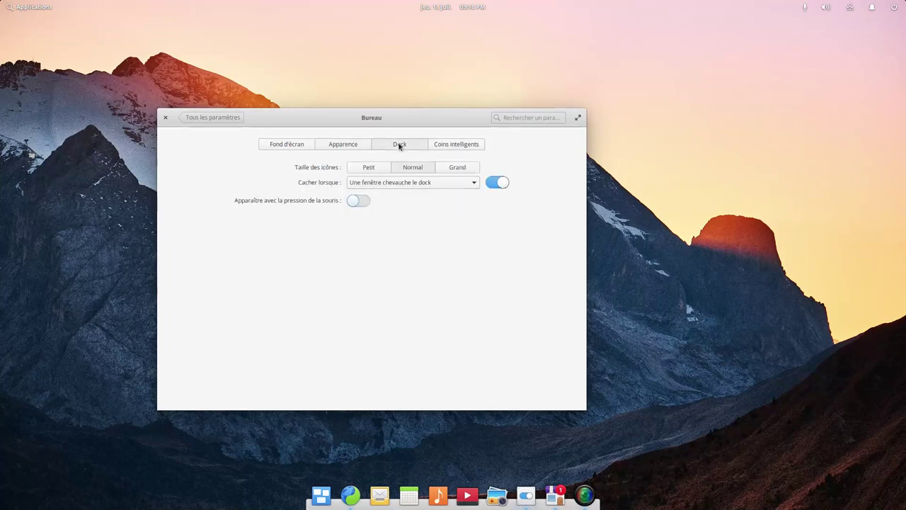
- Try the Petit and Grand dock icon sizes and set the size back to Normal
click(368, 169)
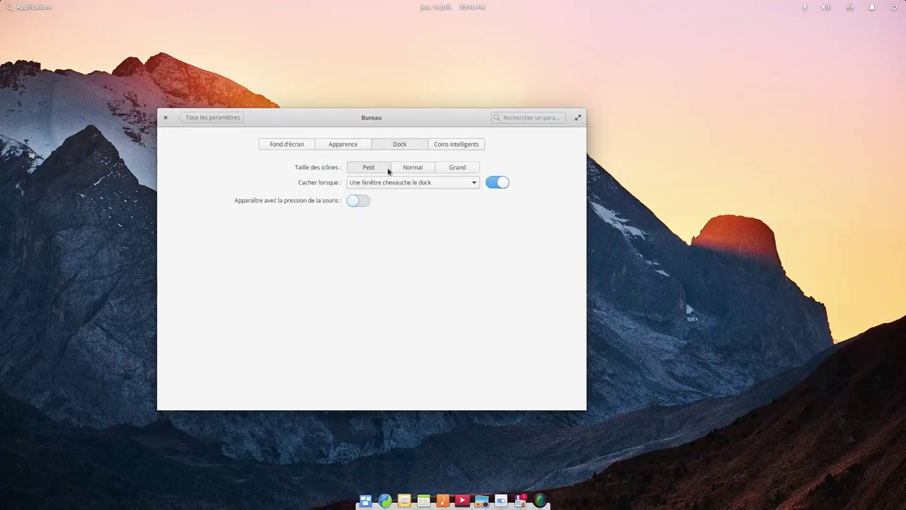
click(457, 169)
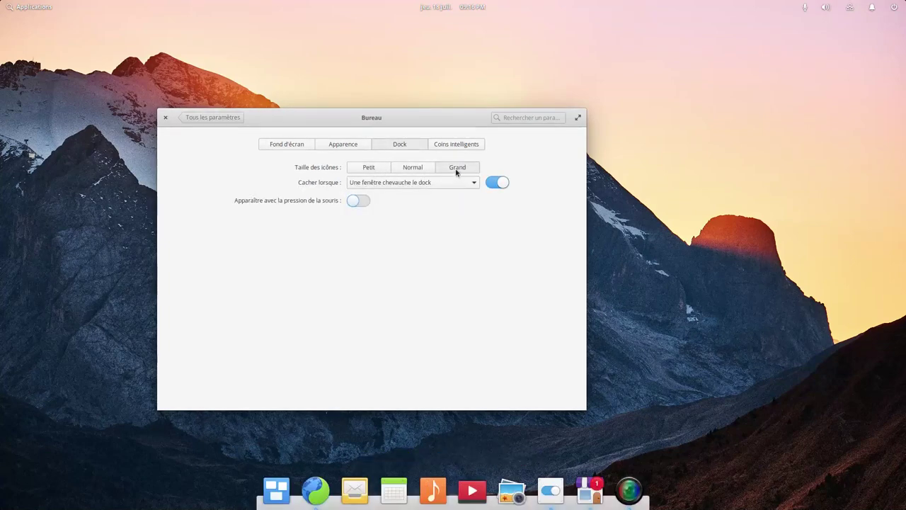
click(413, 168)
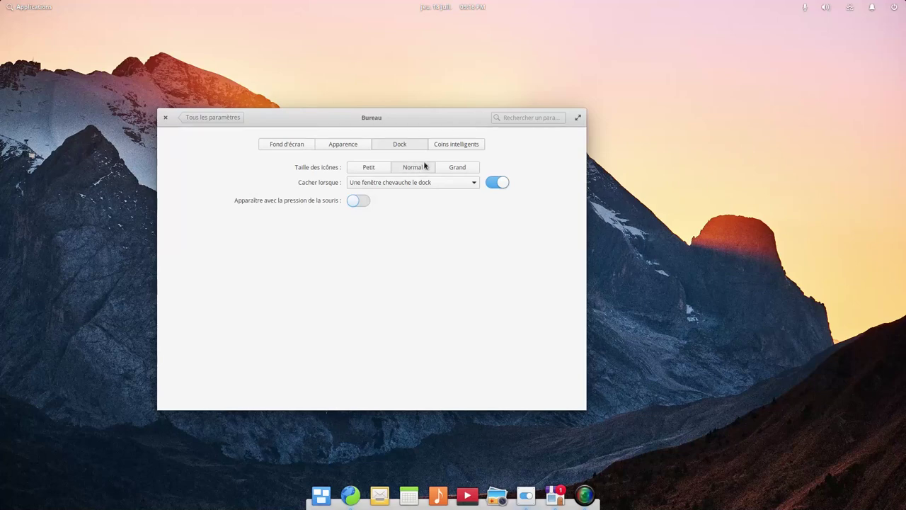
- Review the actions available for the upper-left screen corner in the Coins intelligents settings
click(449, 146)
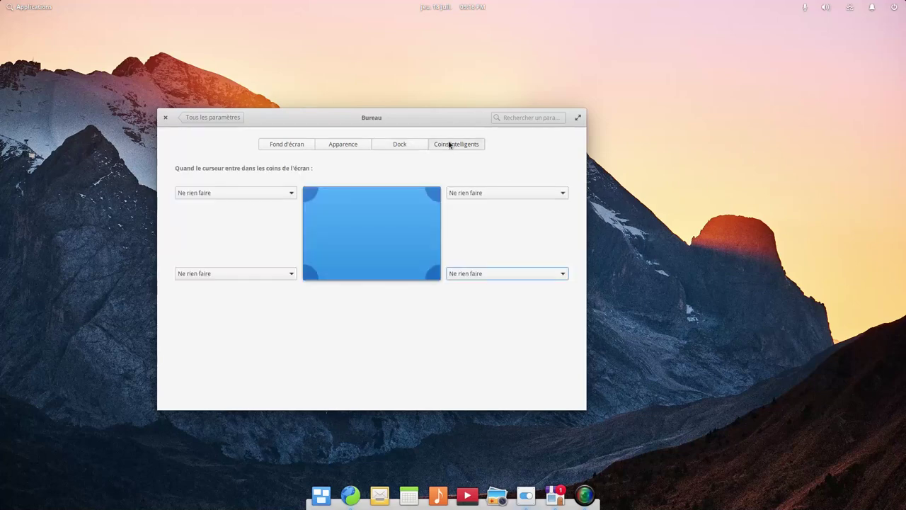
click(286, 195)
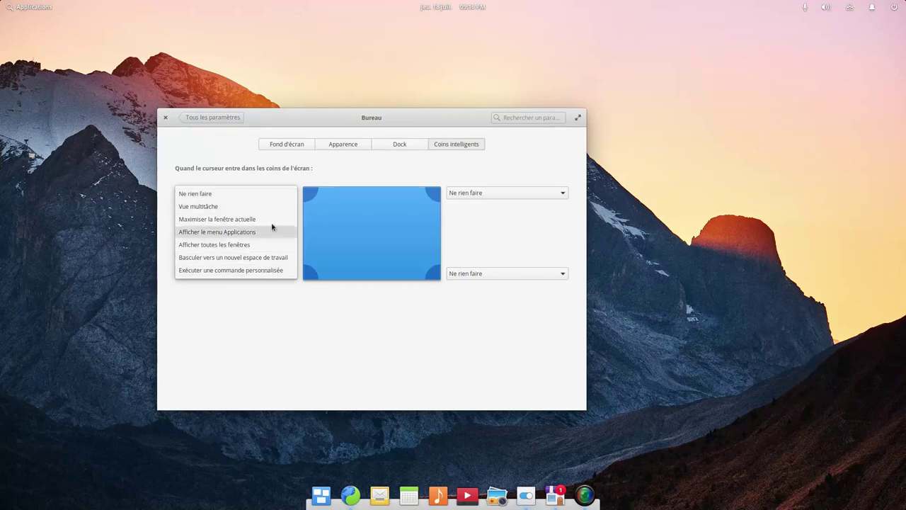
click(339, 168)
click(218, 116)
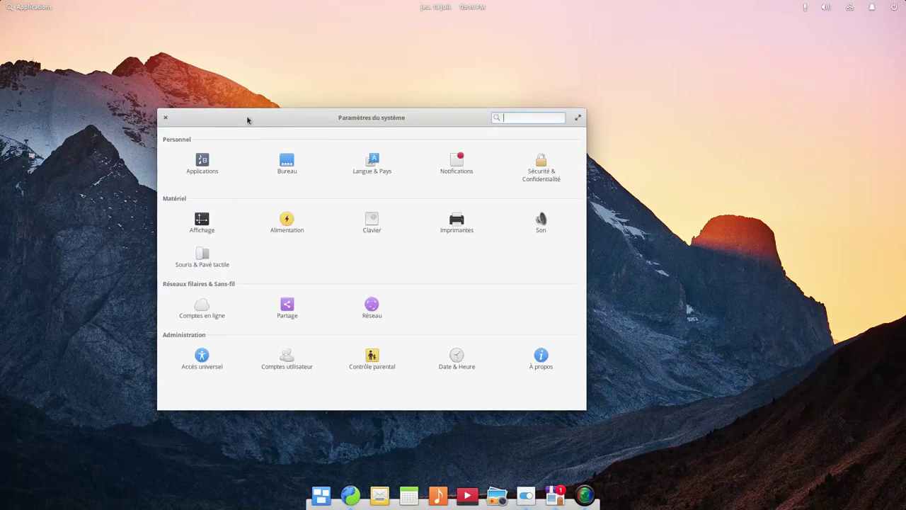
- Look through the Langue & Pays settings and the per-application Notifications settings
click(373, 168)
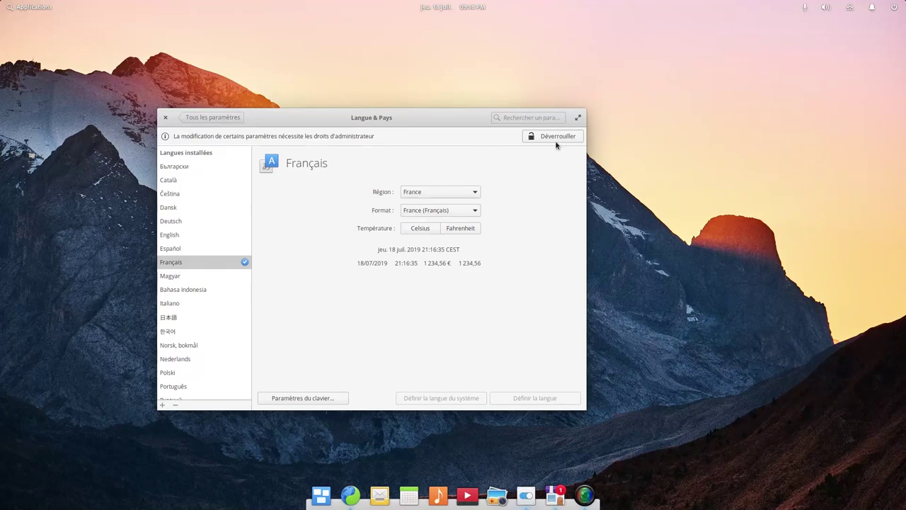
click(213, 118)
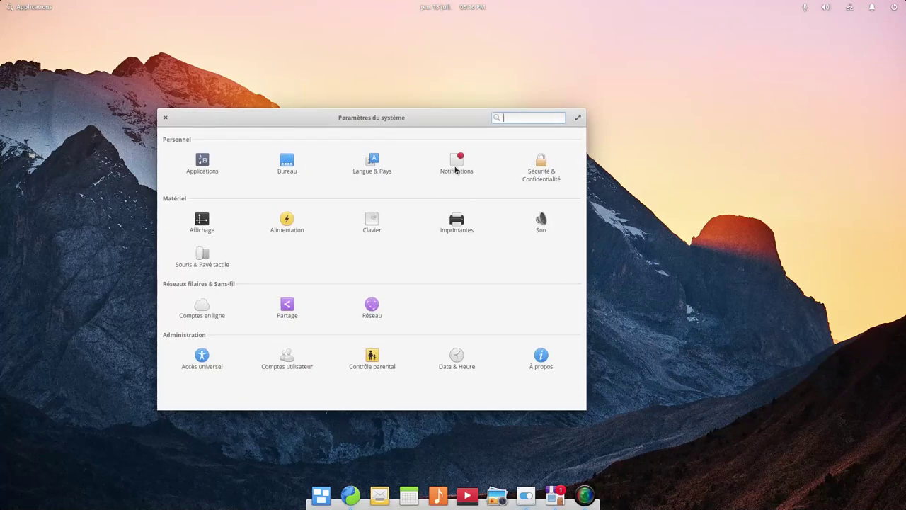
click(456, 167)
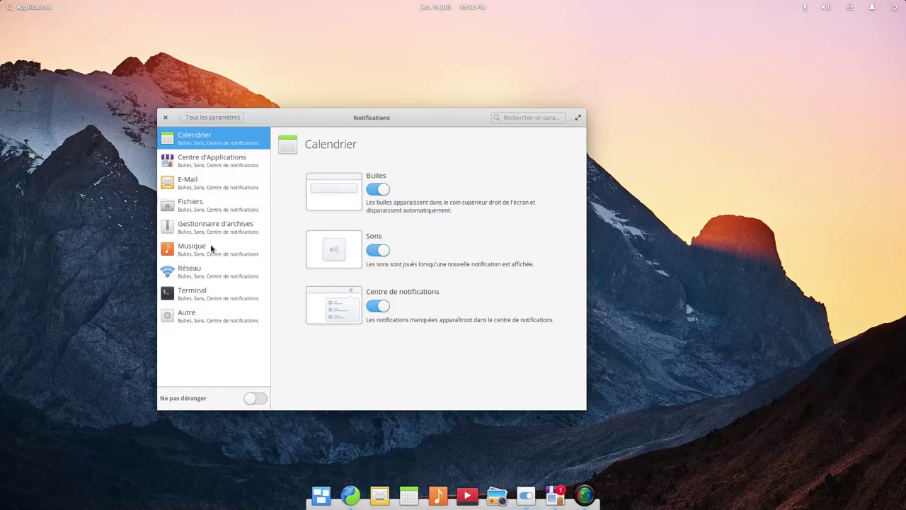
click(203, 117)
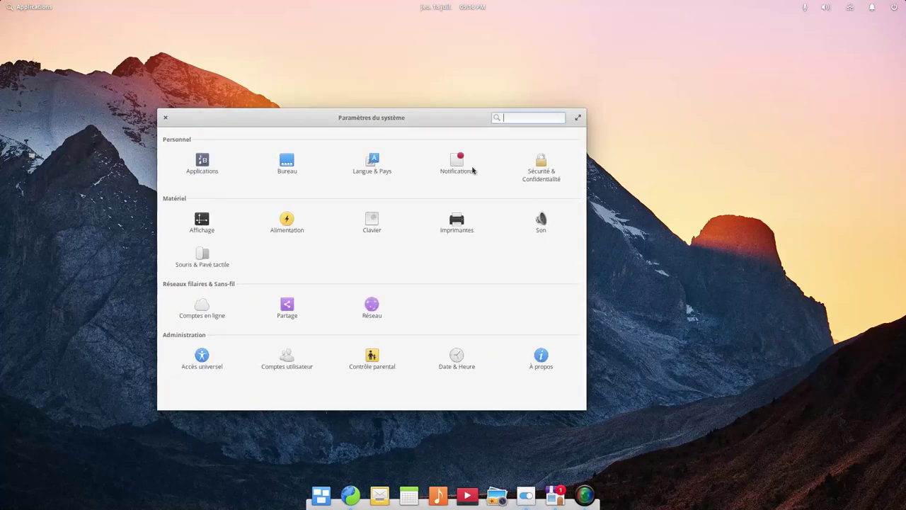
- Examine the Sécurité & Confidentialité settings for history, locking, firewall, cleaning and location services
click(543, 172)
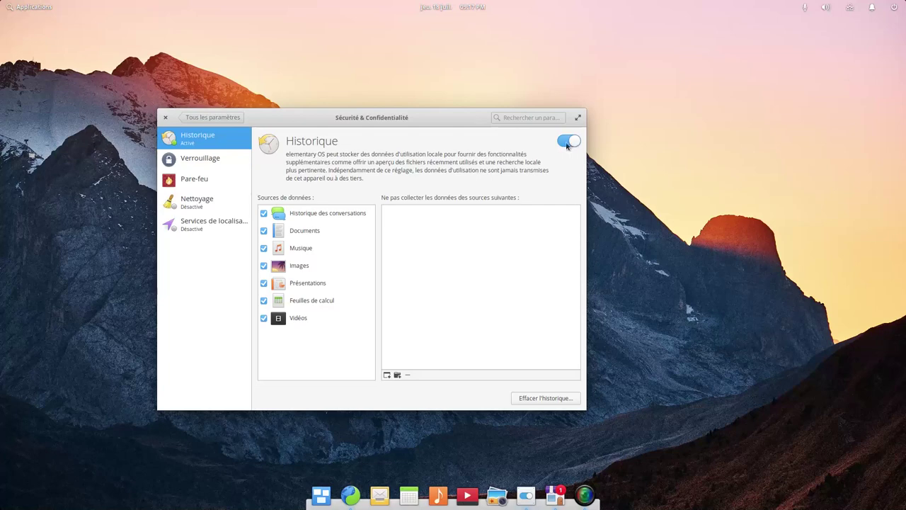
click(200, 161)
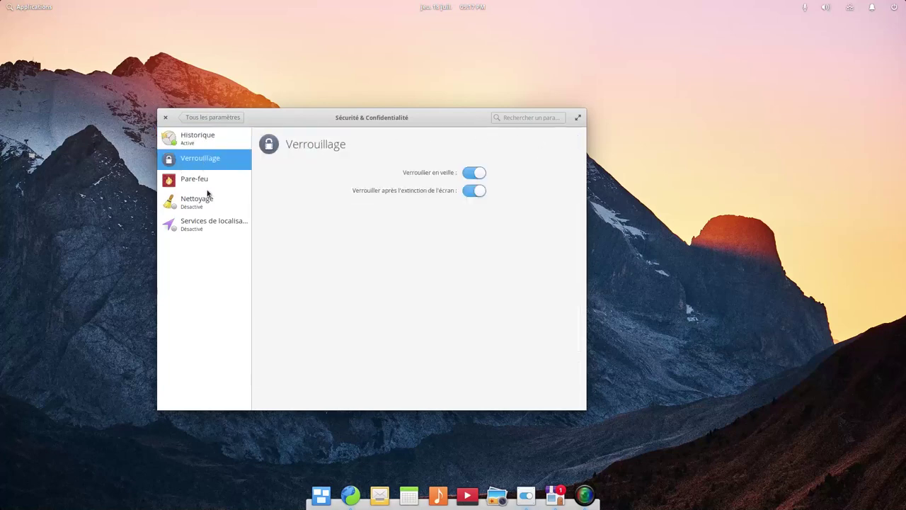
click(201, 179)
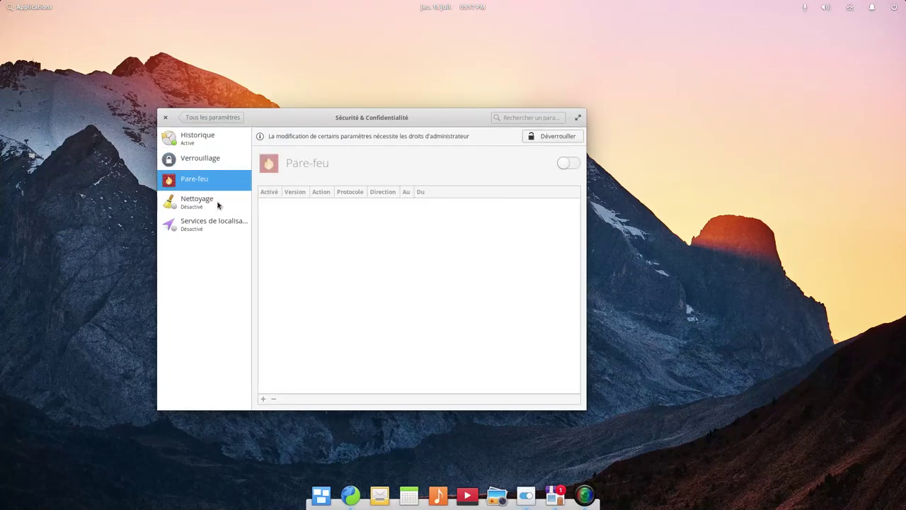
click(206, 203)
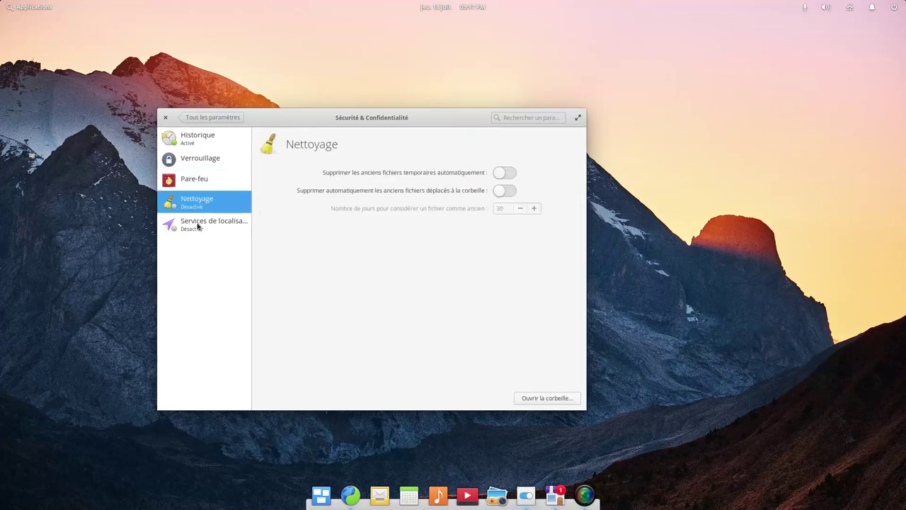
click(204, 229)
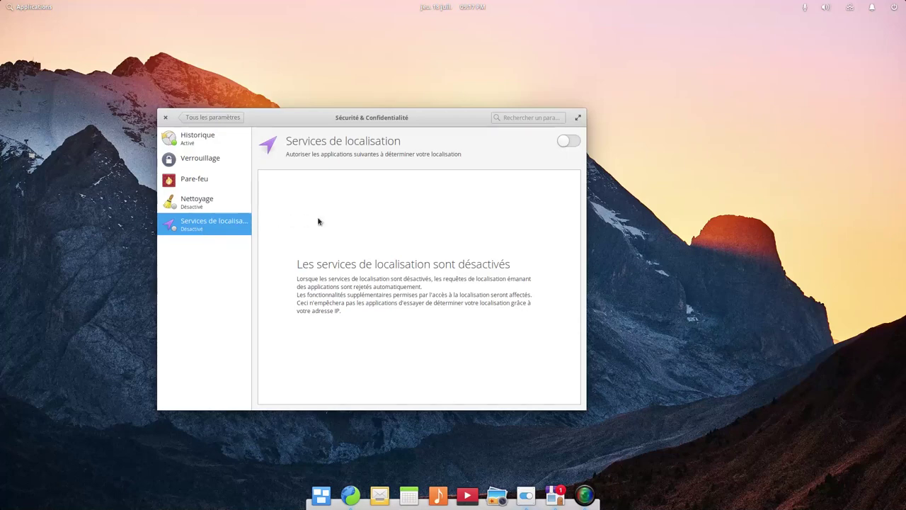
- Try enabling the location services, disable them again and return to the settings overview
click(569, 143)
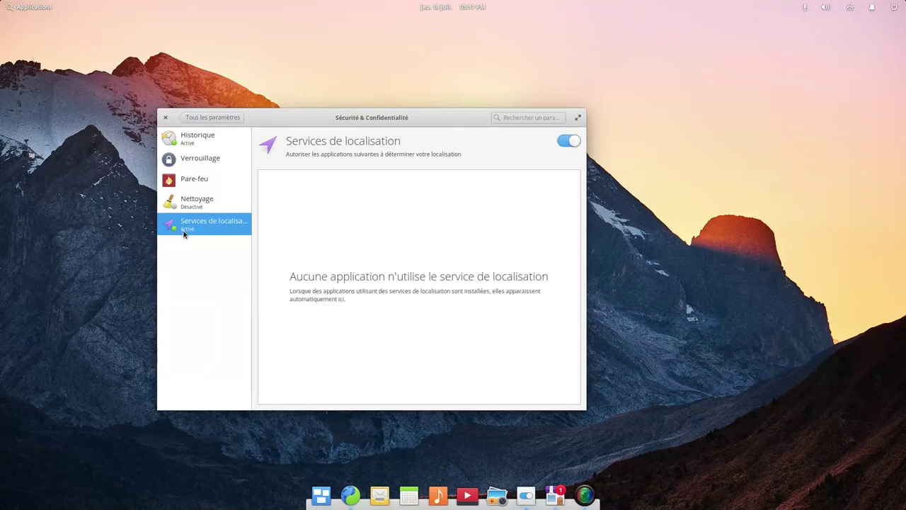
click(567, 141)
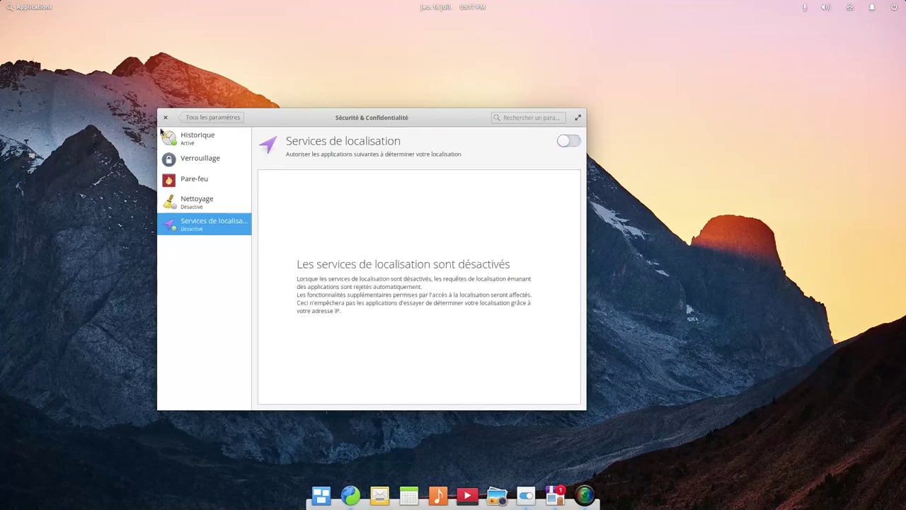
click(206, 118)
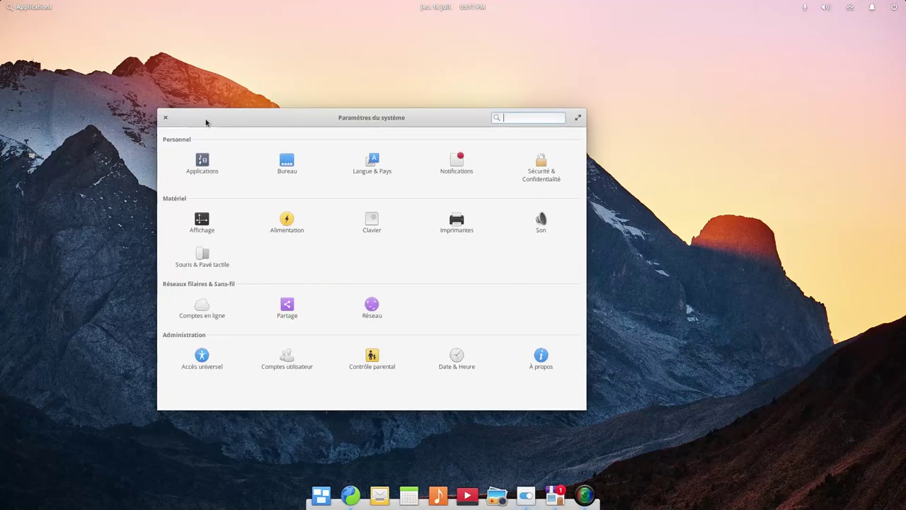
- Try enabling Mode nuit in the Affichage settings, disable it again and return to the settings overview
click(204, 226)
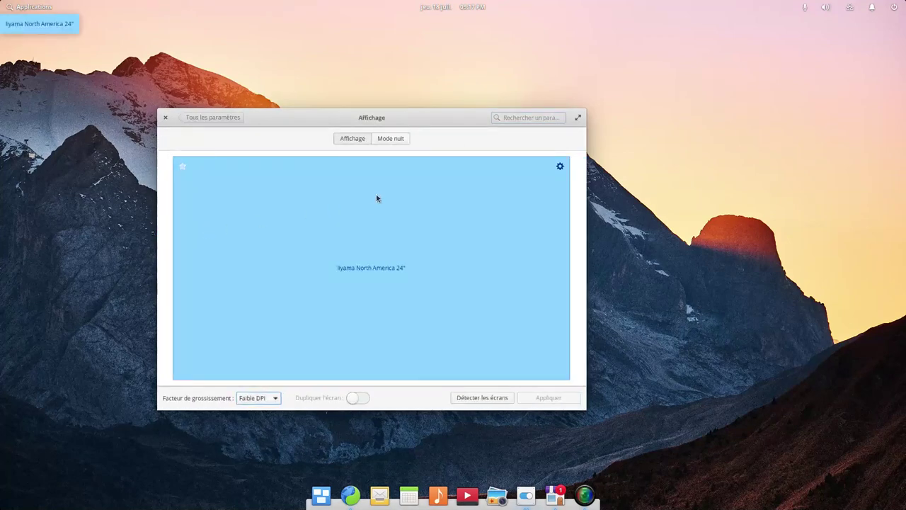
click(392, 139)
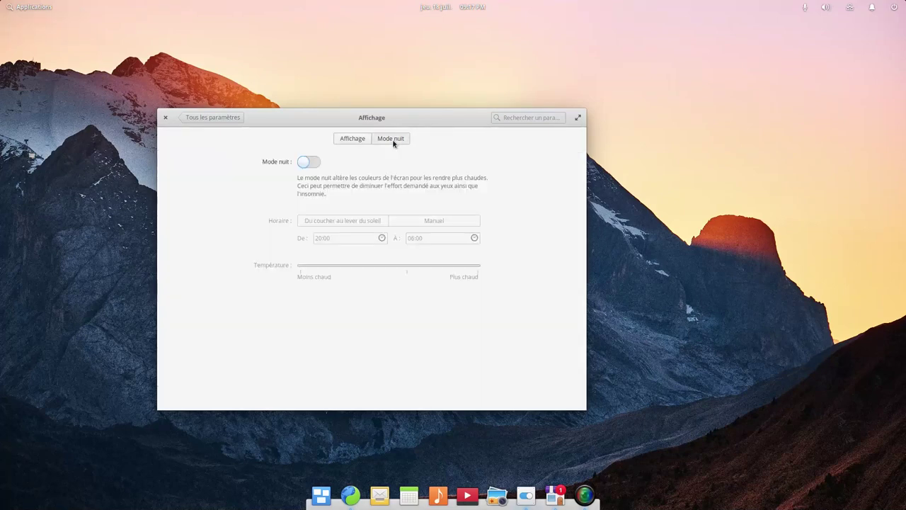
click(310, 162)
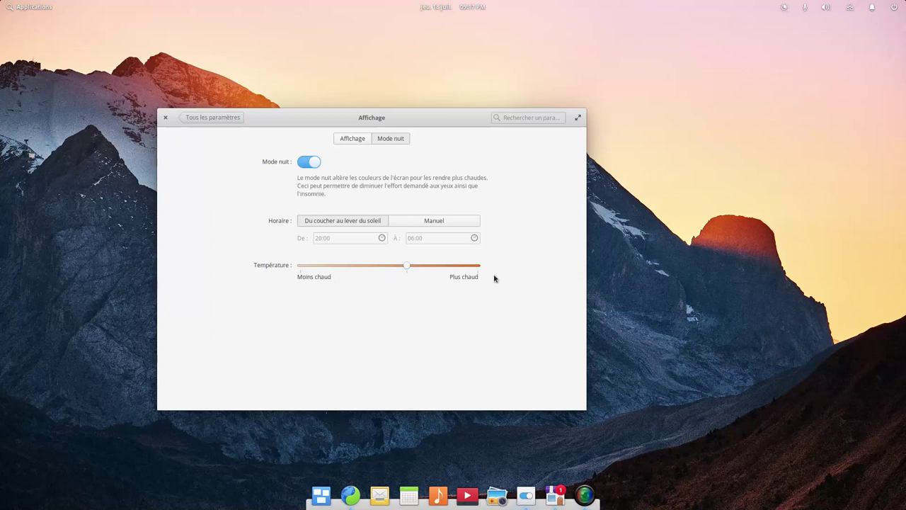
click(308, 163)
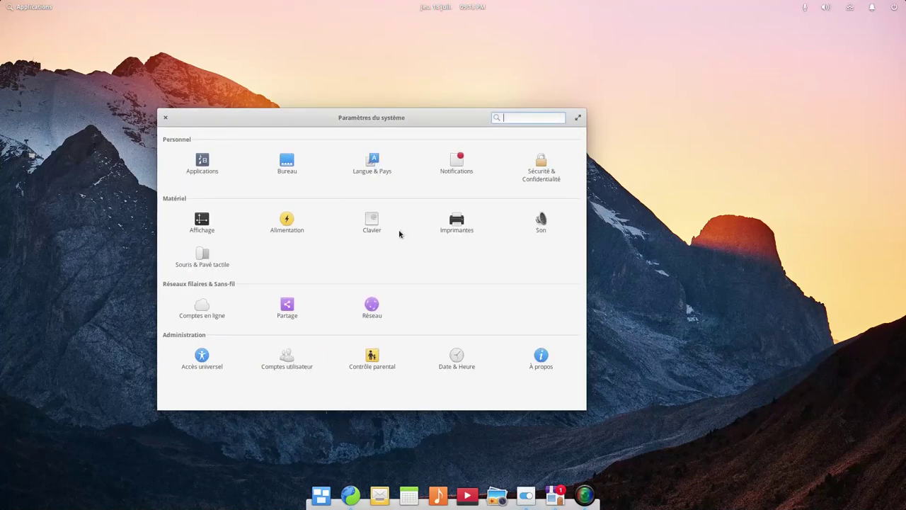
- Look through the Imprimantes, Comptes en ligne and Comptes utilisateur settings and return to the overview
click(467, 227)
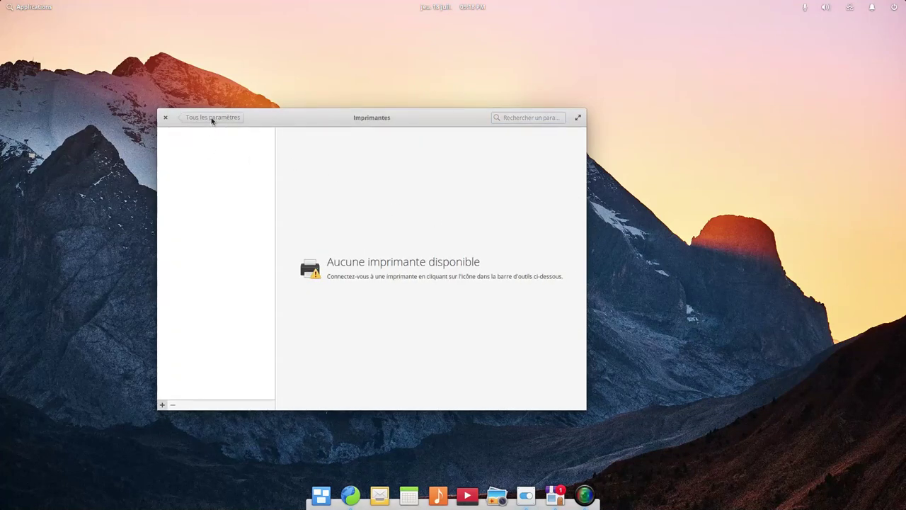
click(212, 119)
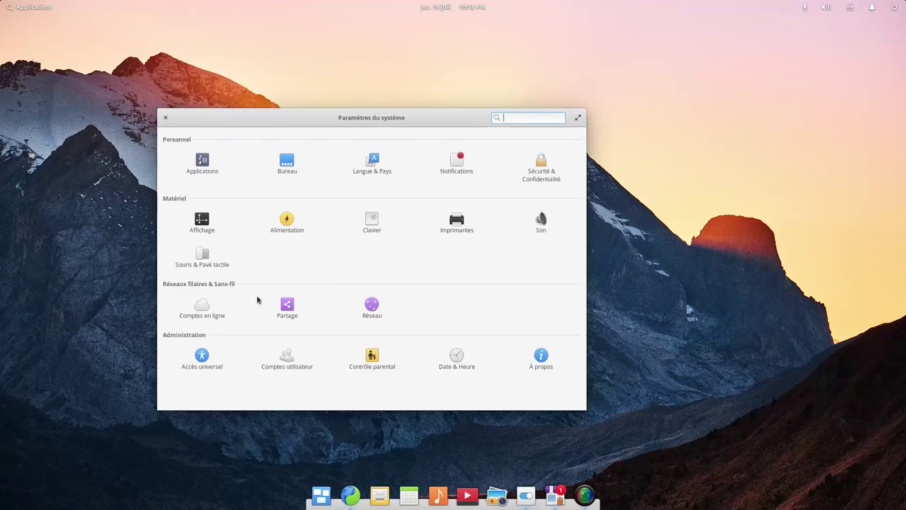
click(202, 310)
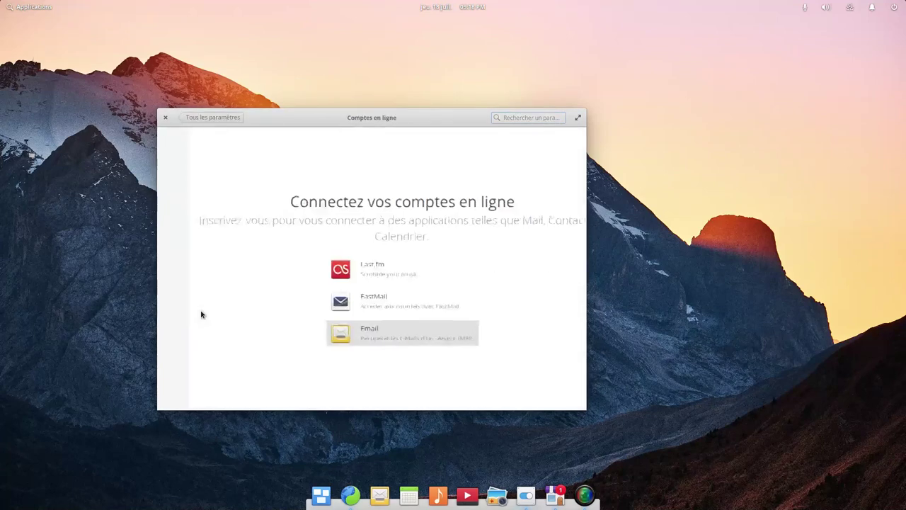
click(209, 119)
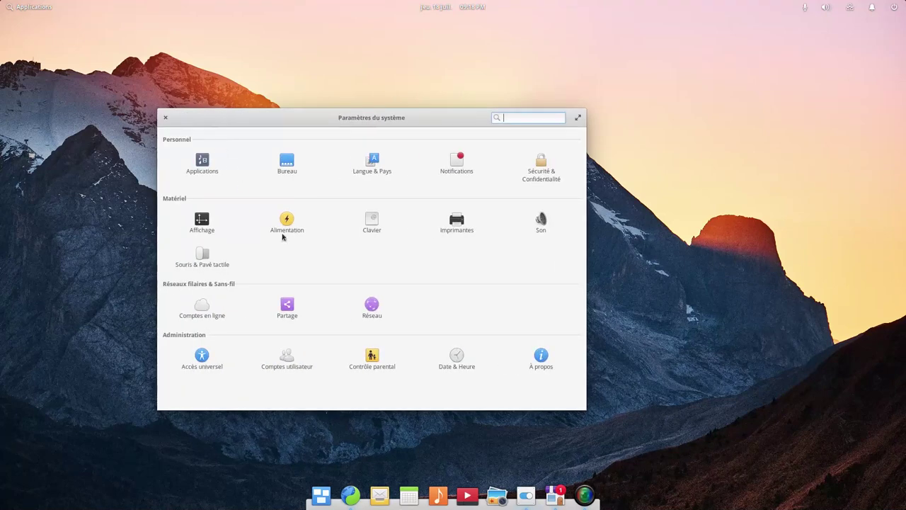
click(289, 361)
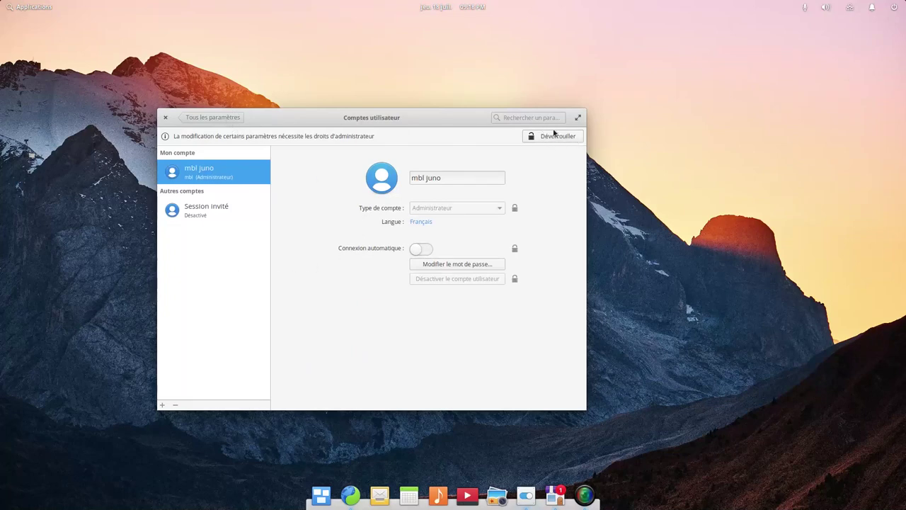
click(224, 121)
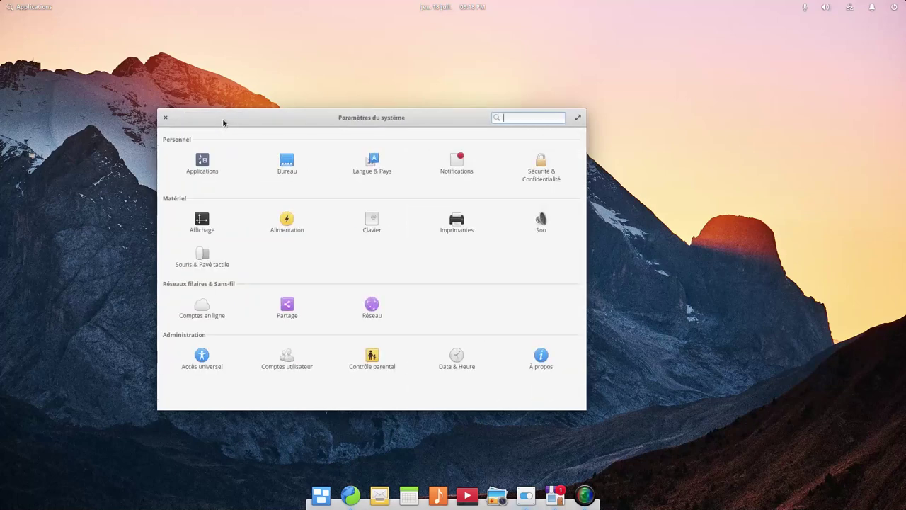
- Set the time format to 24h in the Date & Heure settings
click(457, 361)
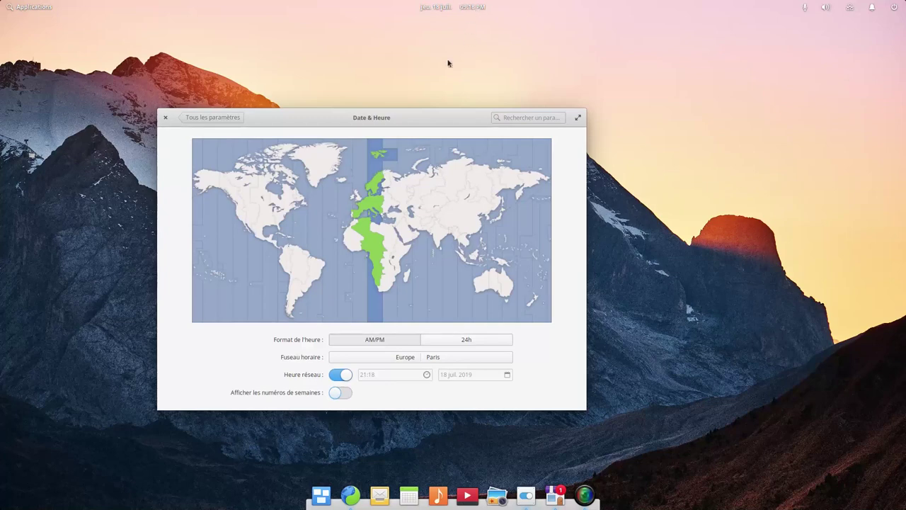
click(469, 340)
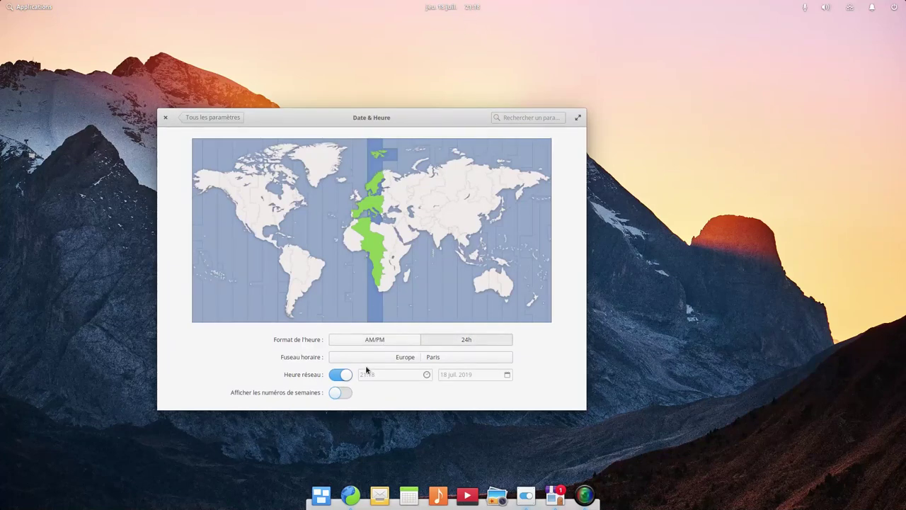
- Try showing week numbers in the date and time calendar, compare it with and without them, and disable them again
click(441, 7)
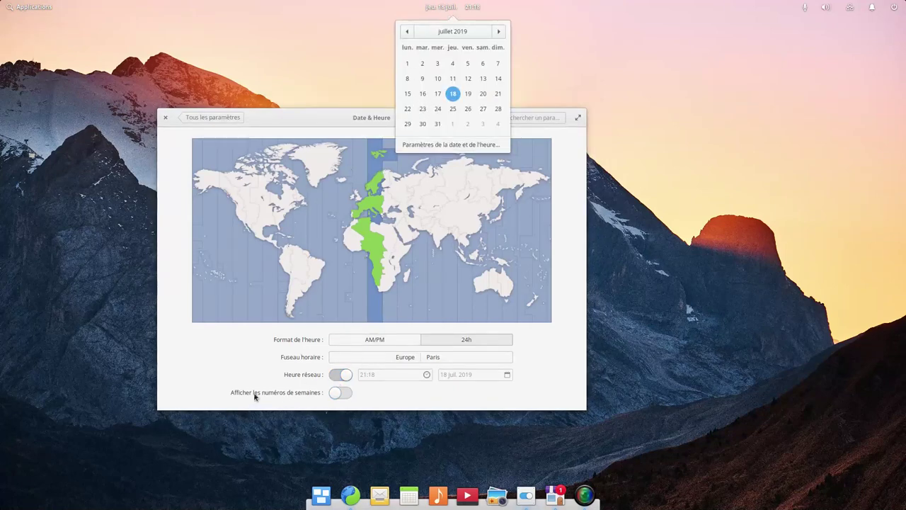
click(346, 393)
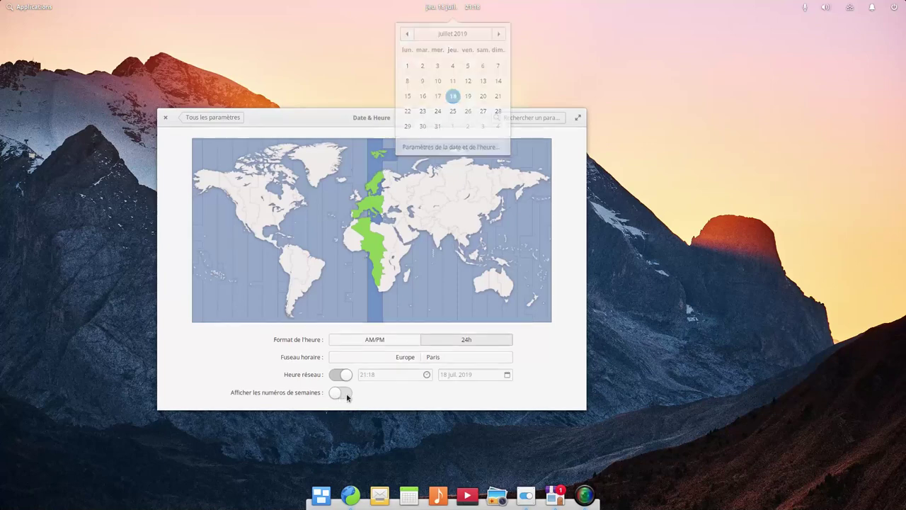
click(344, 395)
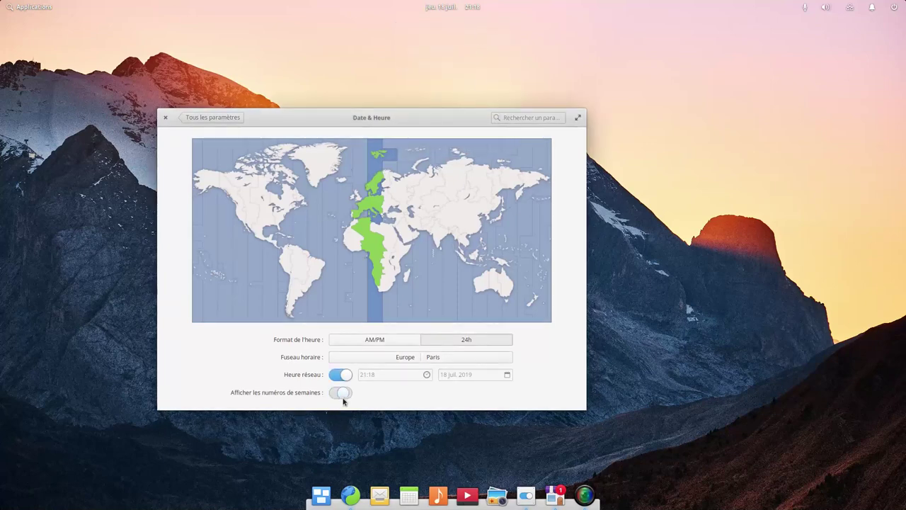
click(457, 8)
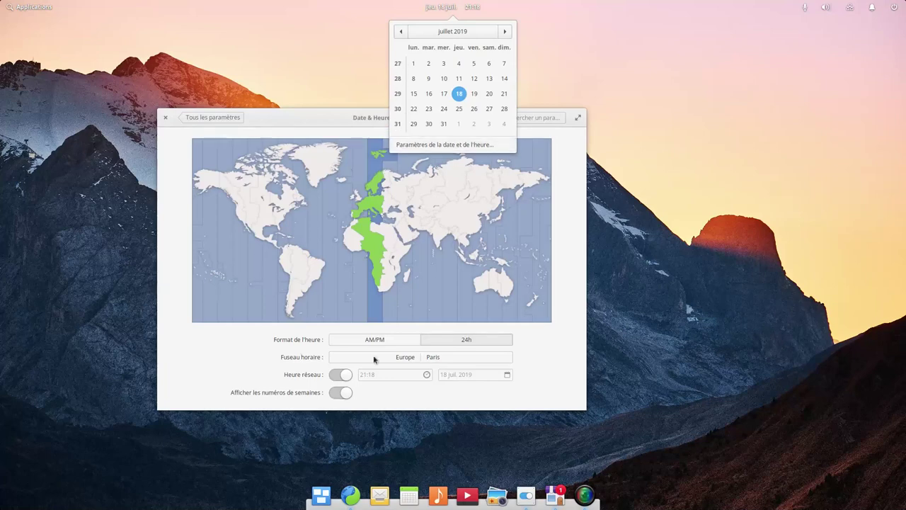
click(364, 40)
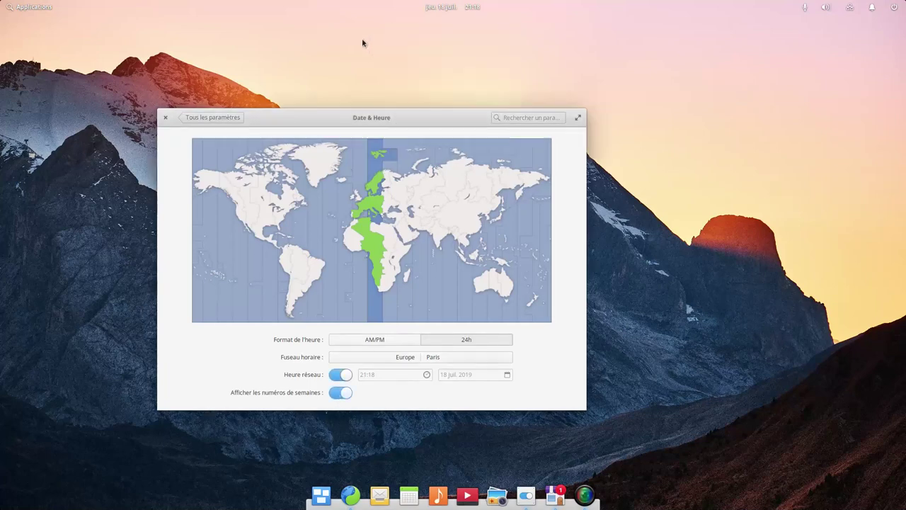
click(345, 393)
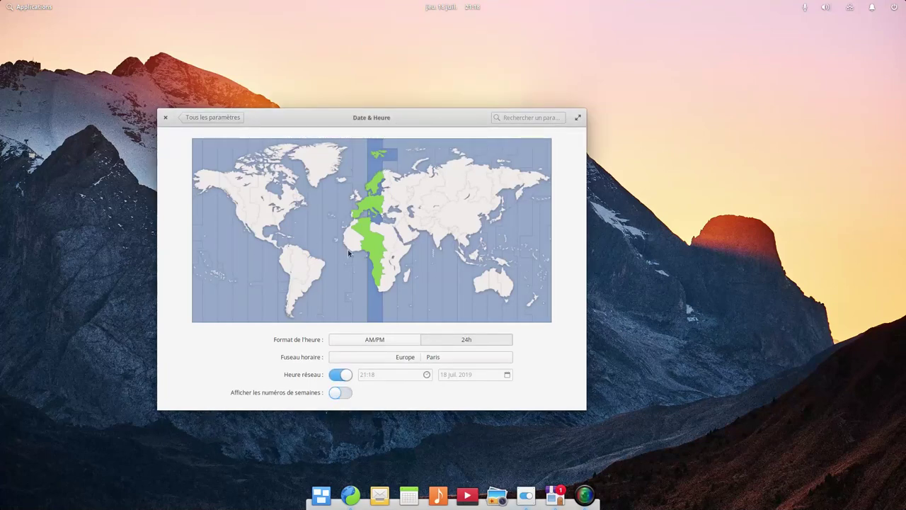
- Review the system and hardware information in the À propos settings and close the system settings
click(234, 121)
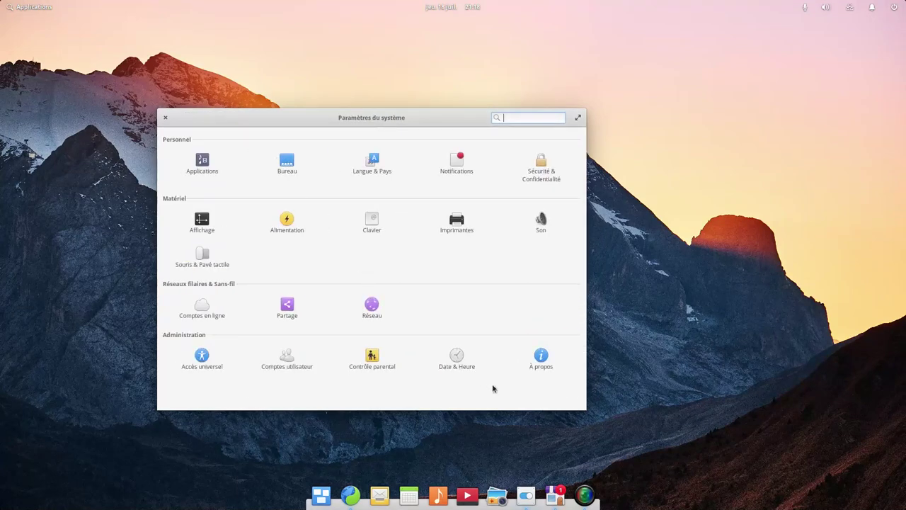
click(541, 359)
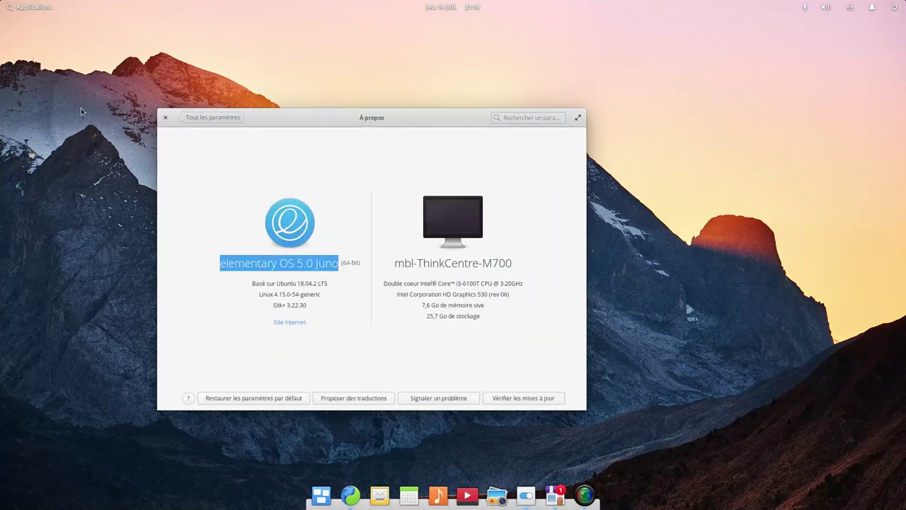
click(165, 118)
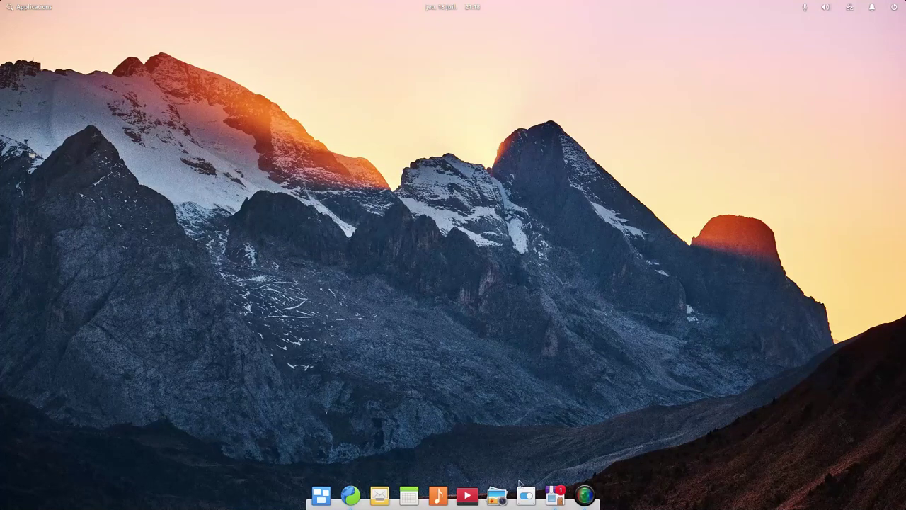
- Start the pending Mises à jour du système d'exploitation update in the Centre d'applications, authenticating with the account password
click(556, 495)
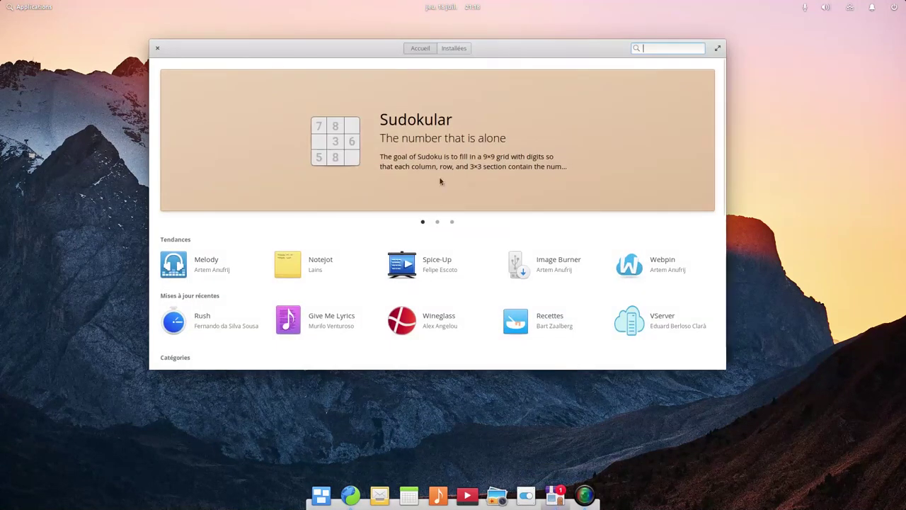
click(453, 49)
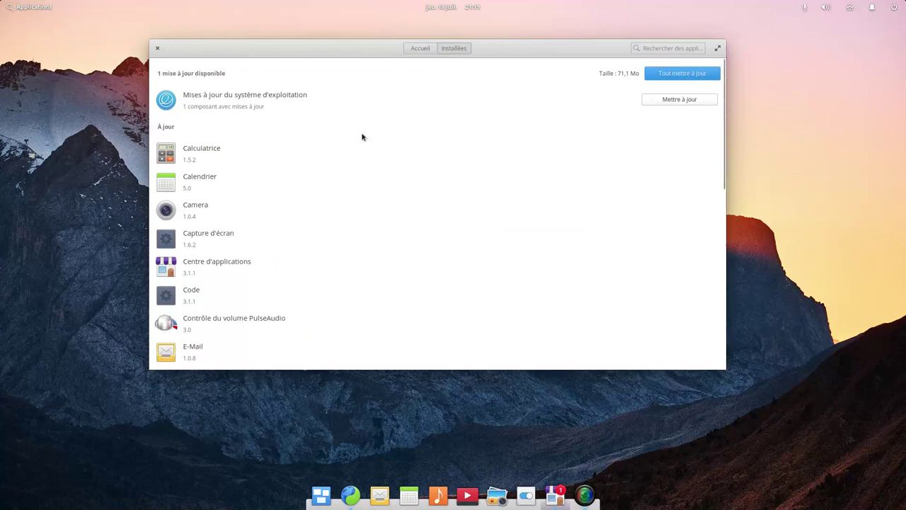
click(230, 101)
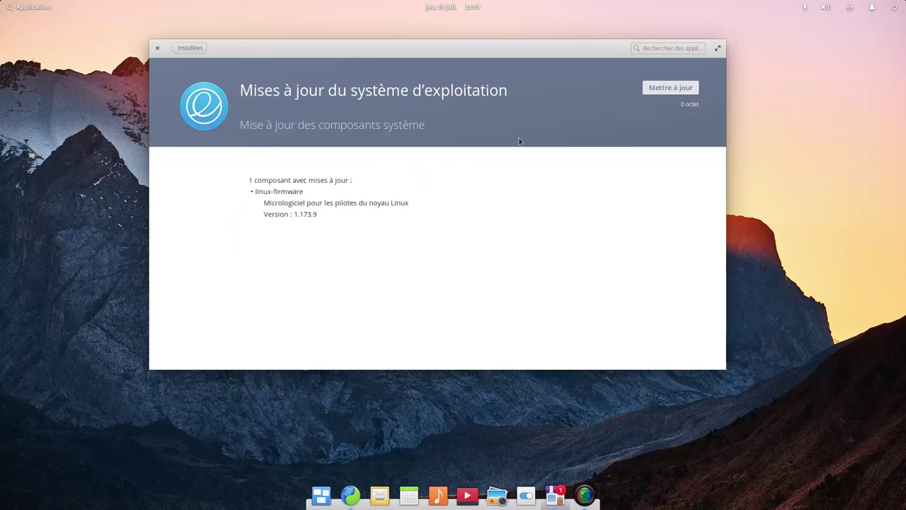
click(663, 89)
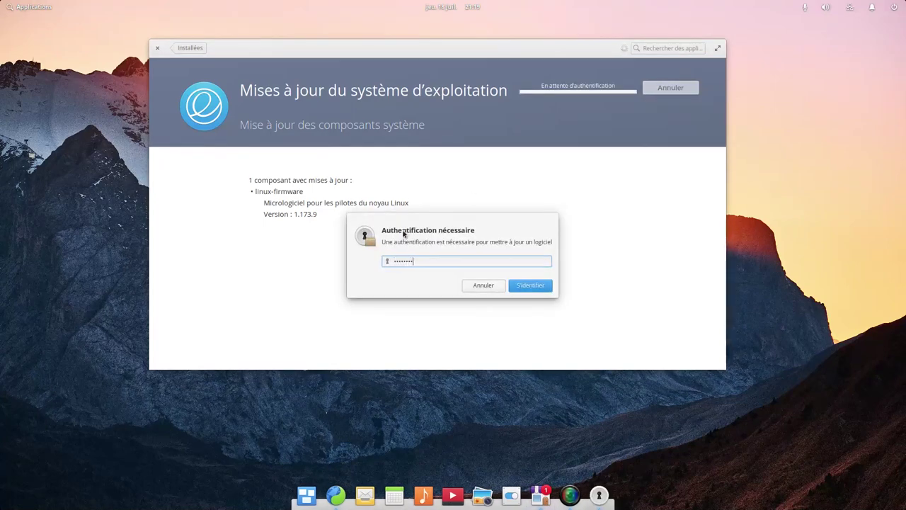
key(Return)
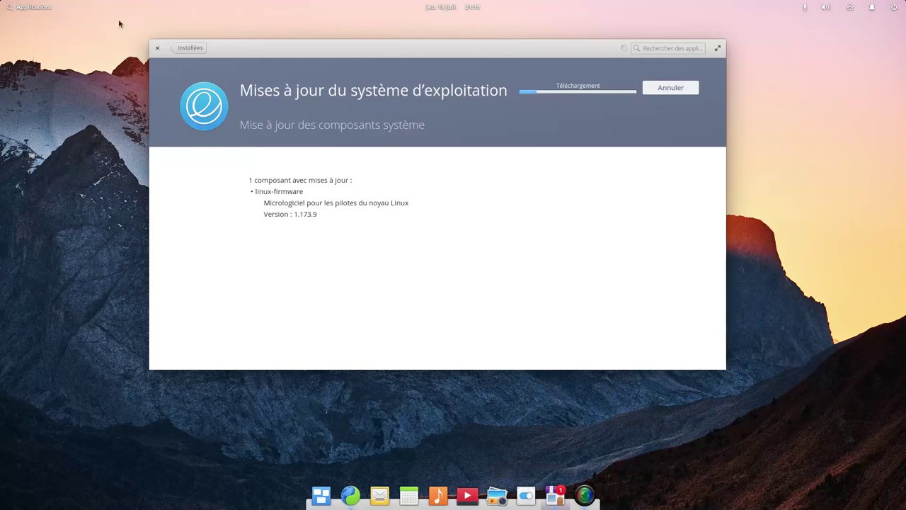
- Add the Terminal and Fichiers applications to the dock from the applications list and close the list
click(35, 8)
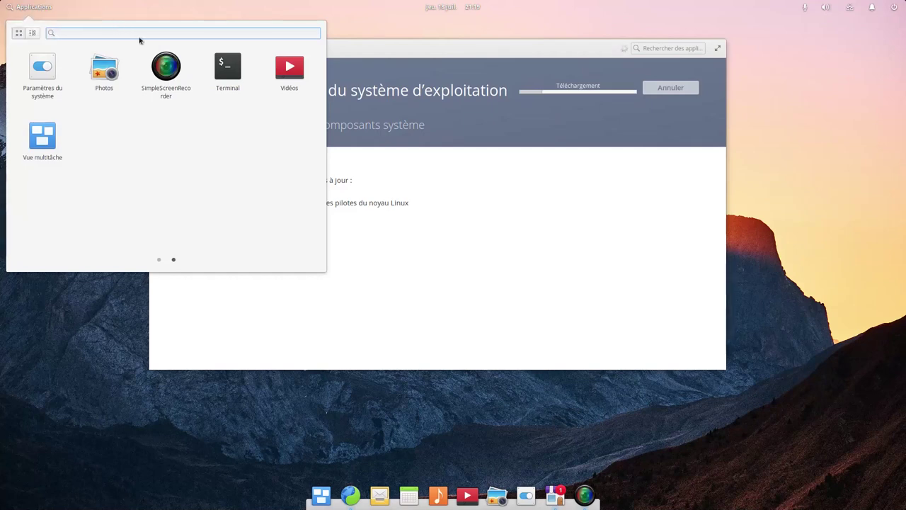
right_click(226, 70)
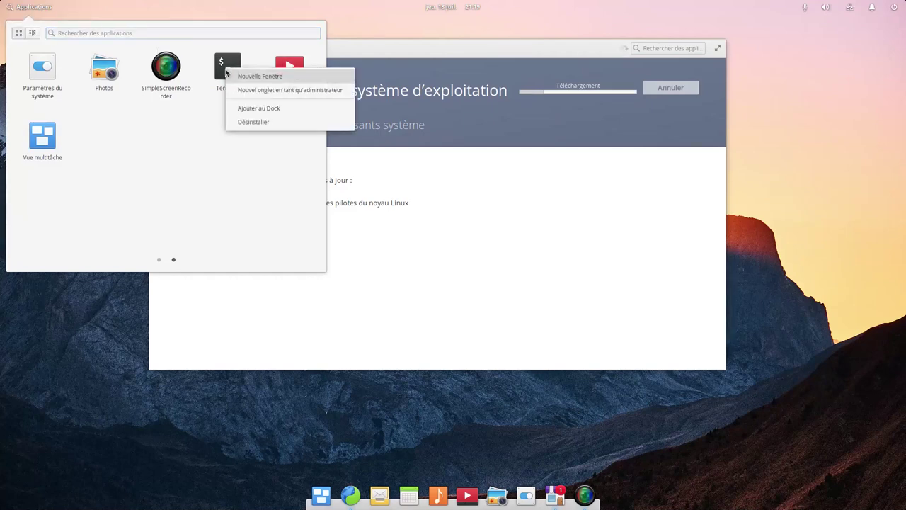
click(265, 109)
scroll(145, 181, up, 1)
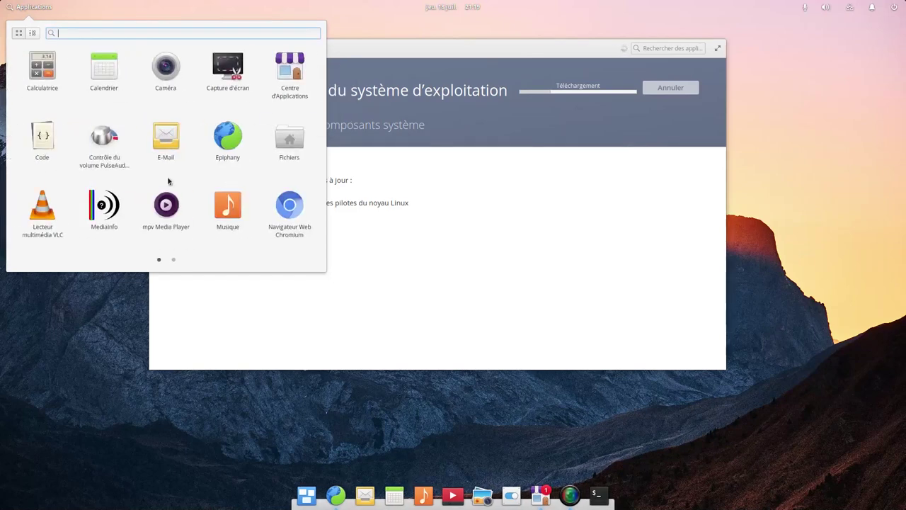
right_click(288, 140)
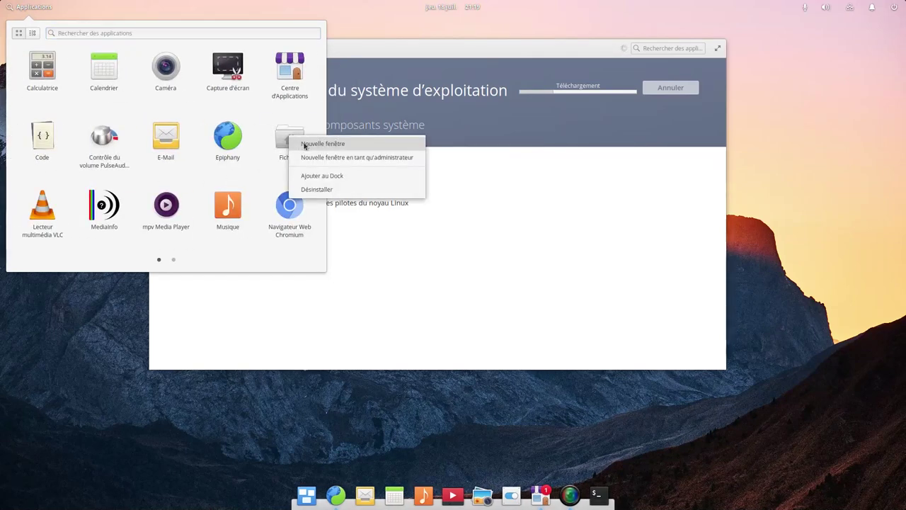
click(322, 176)
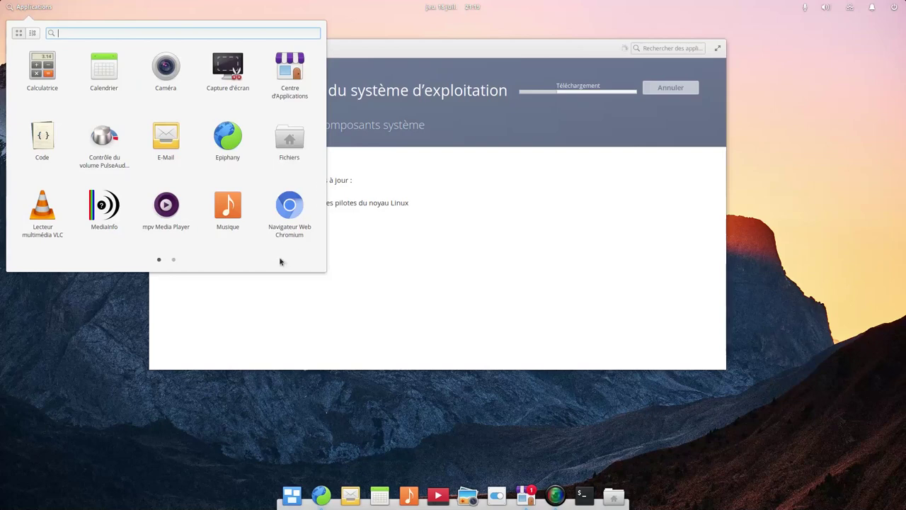
click(62, 423)
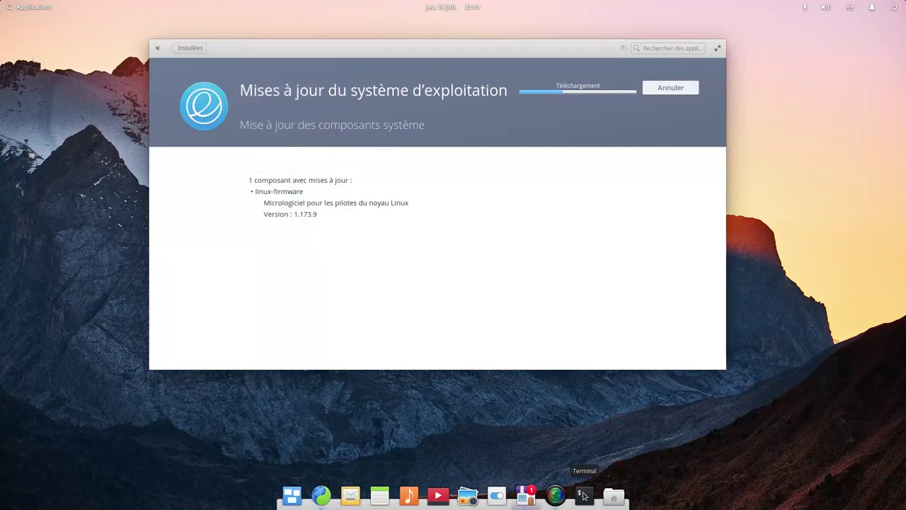
- Reorder the dock so that Terminal comes after Fichiers
click(584, 494)
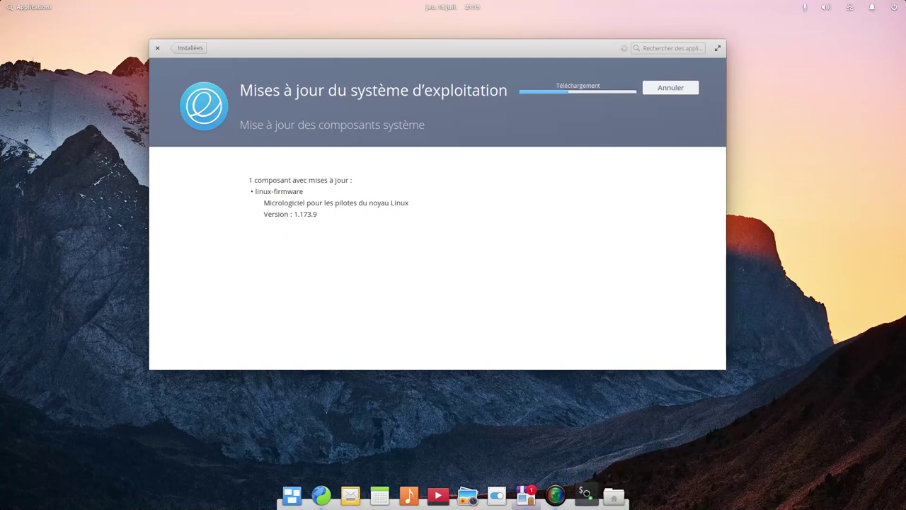
drag(585, 494, 613, 492)
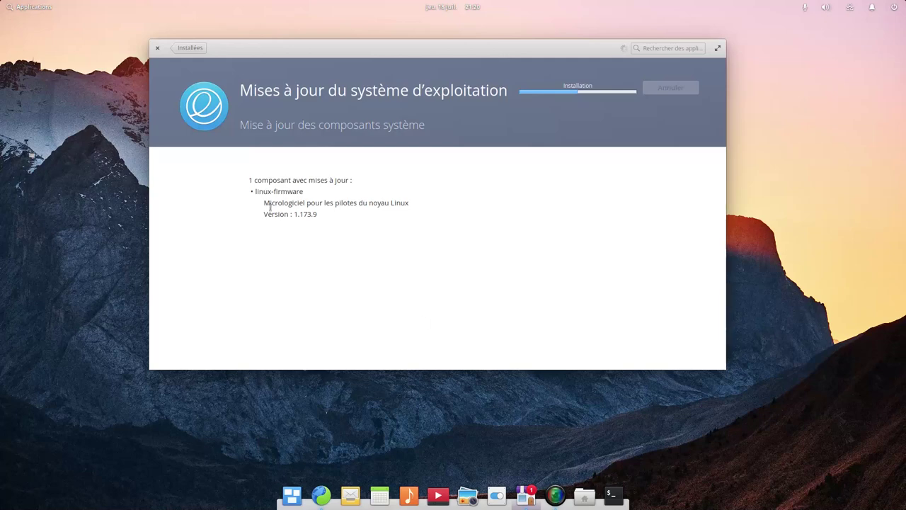
- Add Lecteur multimédia VLC to the dock from the applications list, close the list and unpin VLC from the dock again
click(34, 7)
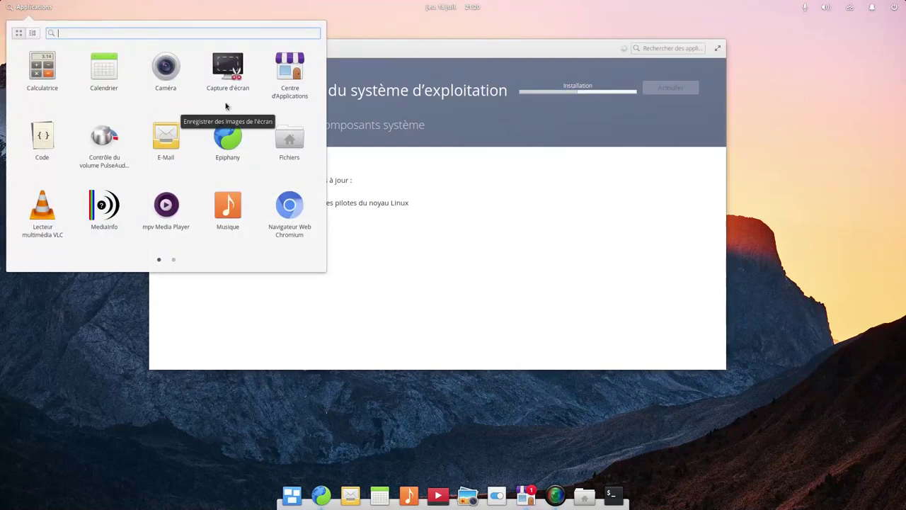
right_click(44, 215)
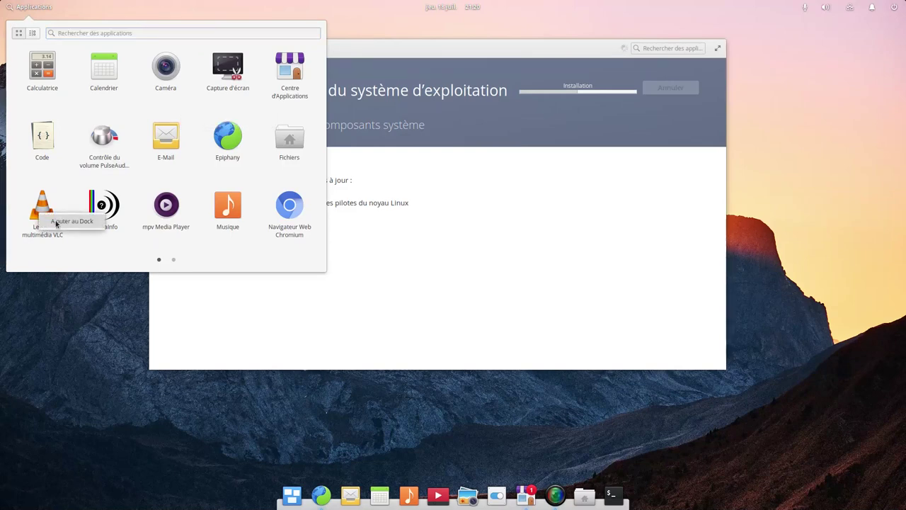
click(58, 221)
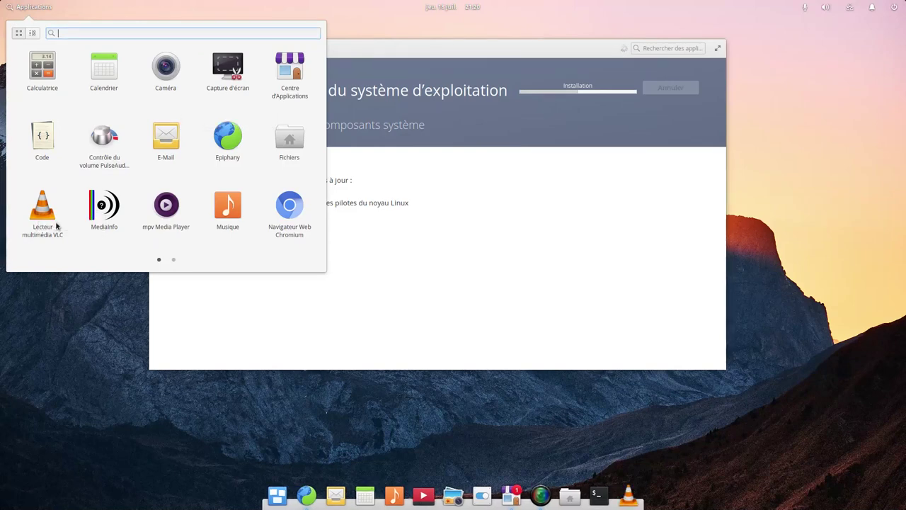
click(46, 478)
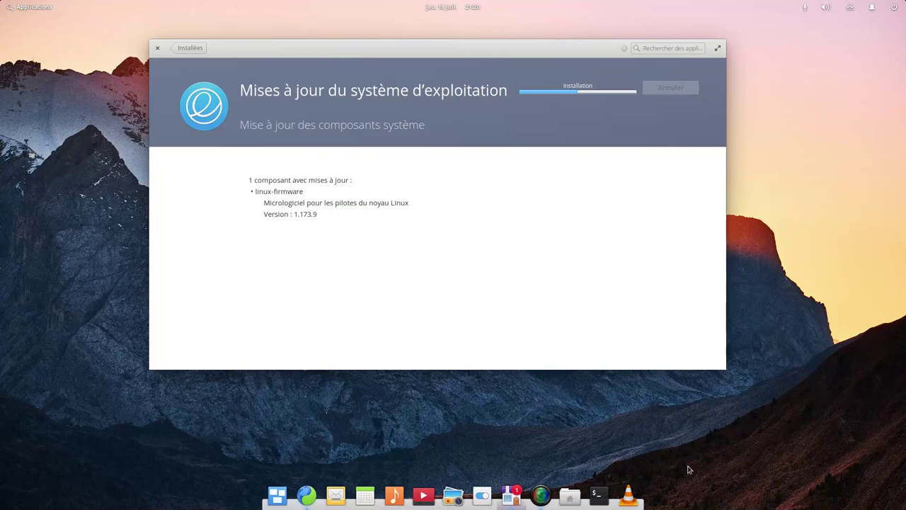
right_click(630, 497)
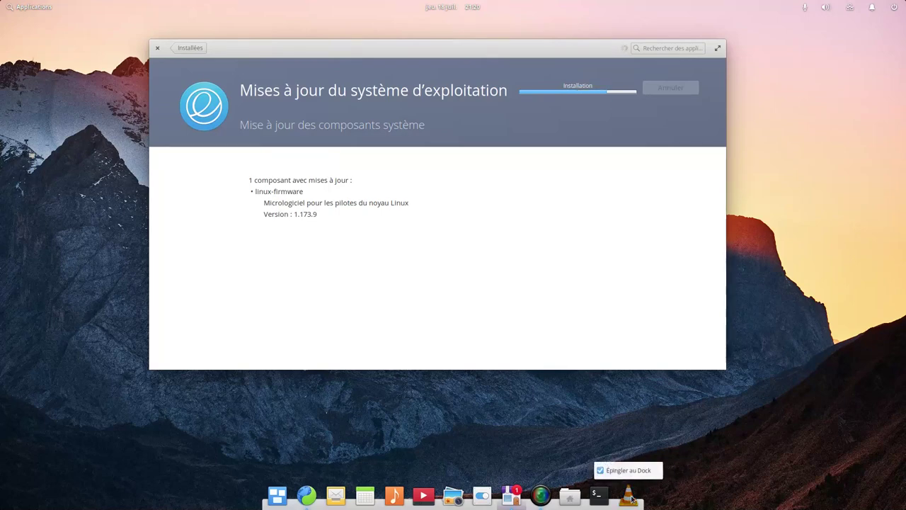
click(600, 471)
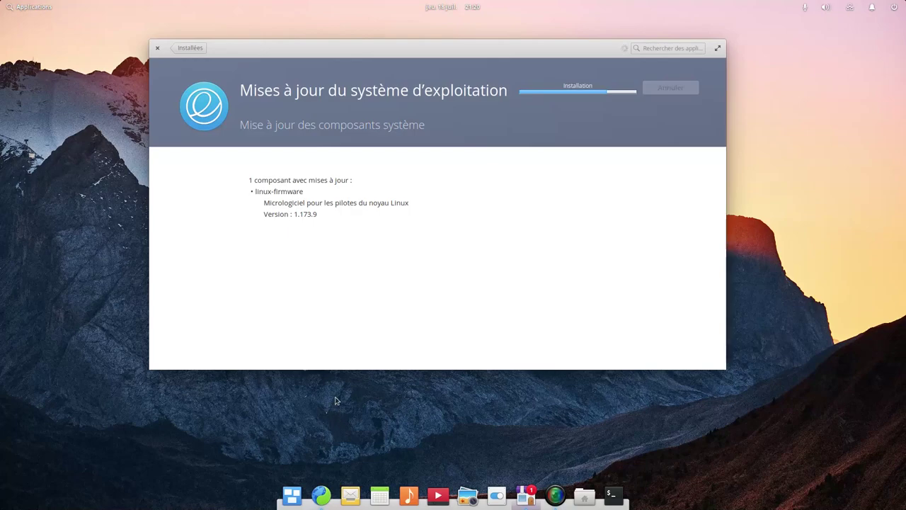
- Switch to the web browser, open the Documentation page of elementaryos-fr.org and look through its summary and categories
click(321, 495)
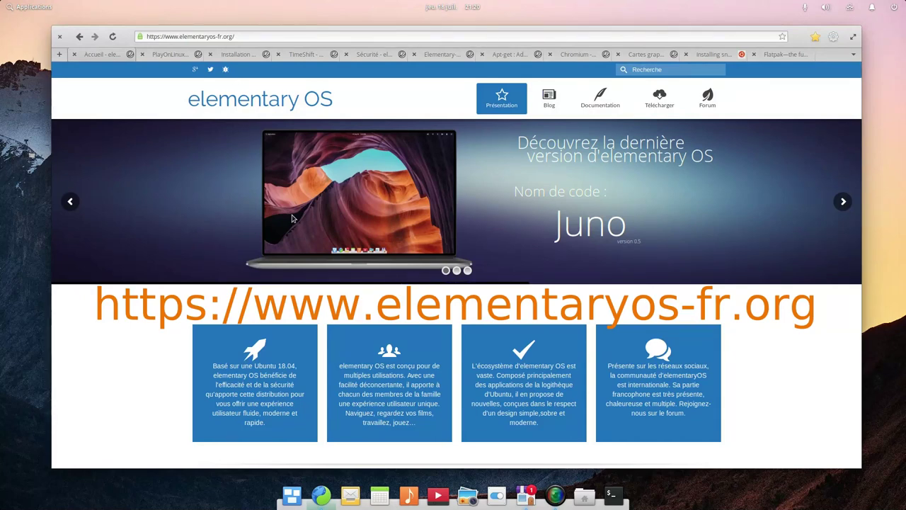
click(605, 104)
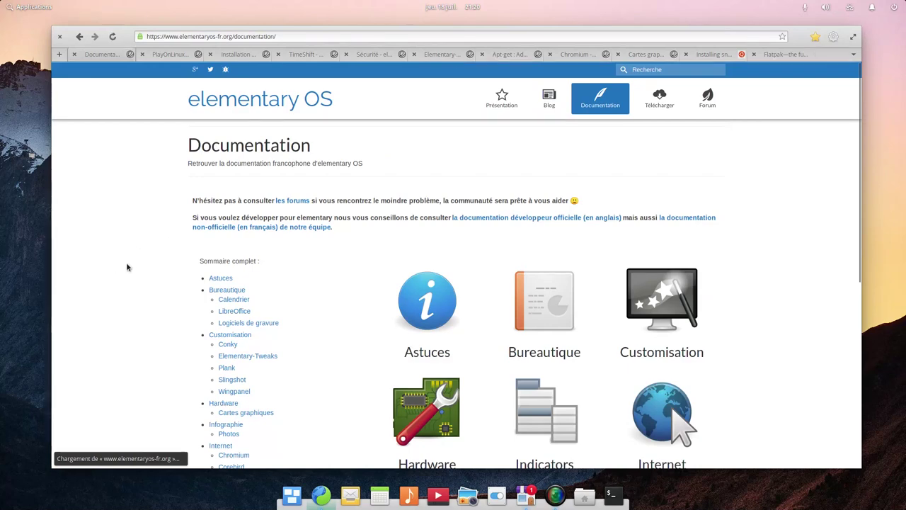
scroll(147, 251, down, 1)
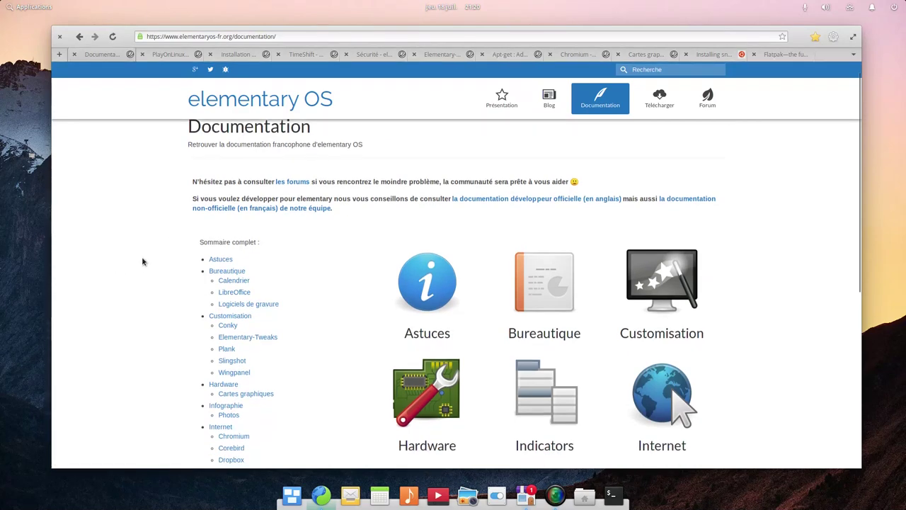
scroll(142, 262, down, 3)
scroll(142, 262, down, 1)
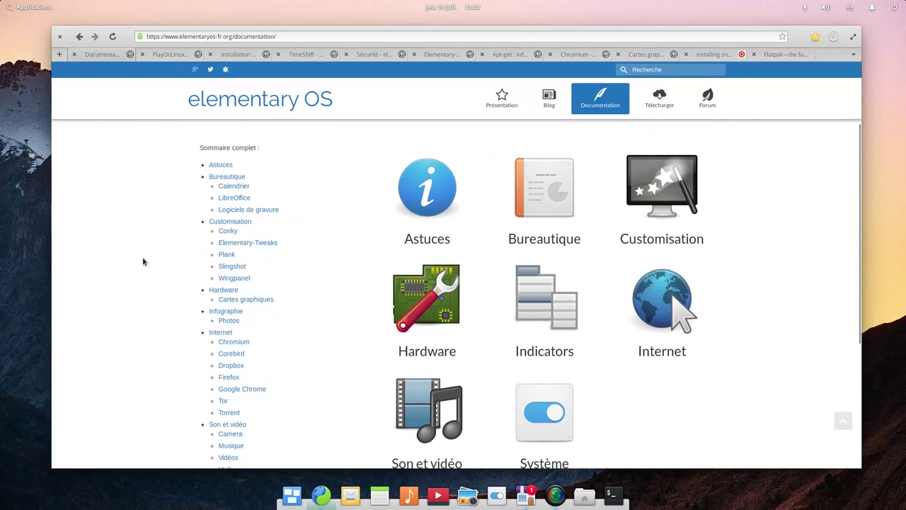
scroll(143, 262, down, 2)
scroll(142, 262, down, 8)
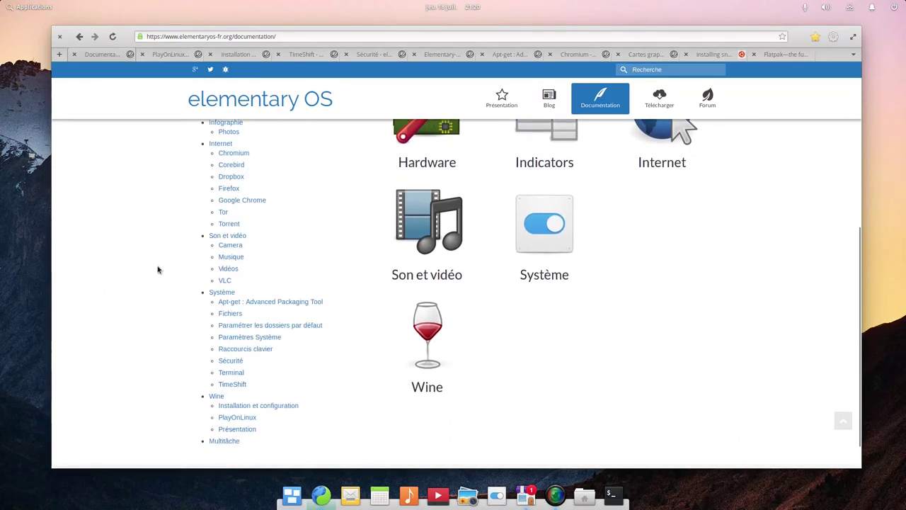
scroll(159, 269, up, 15)
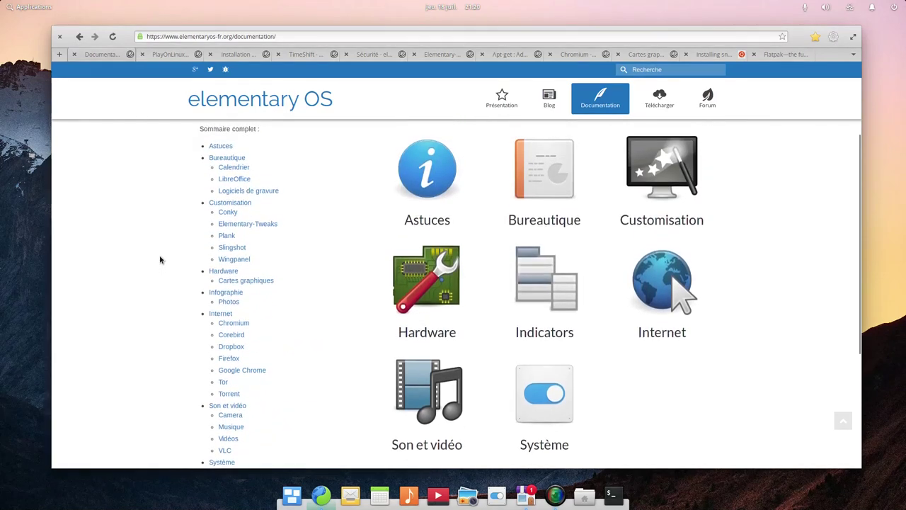
scroll(162, 259, down, 5)
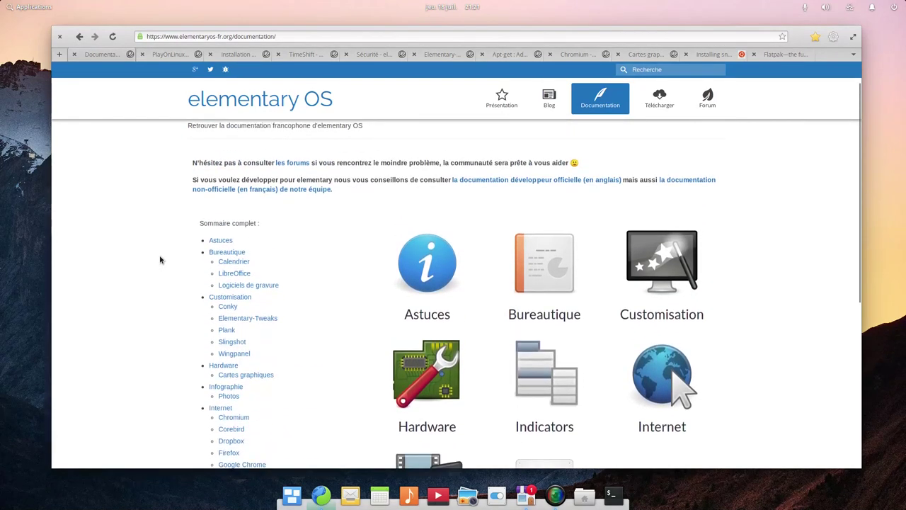
scroll(165, 237, up, 6)
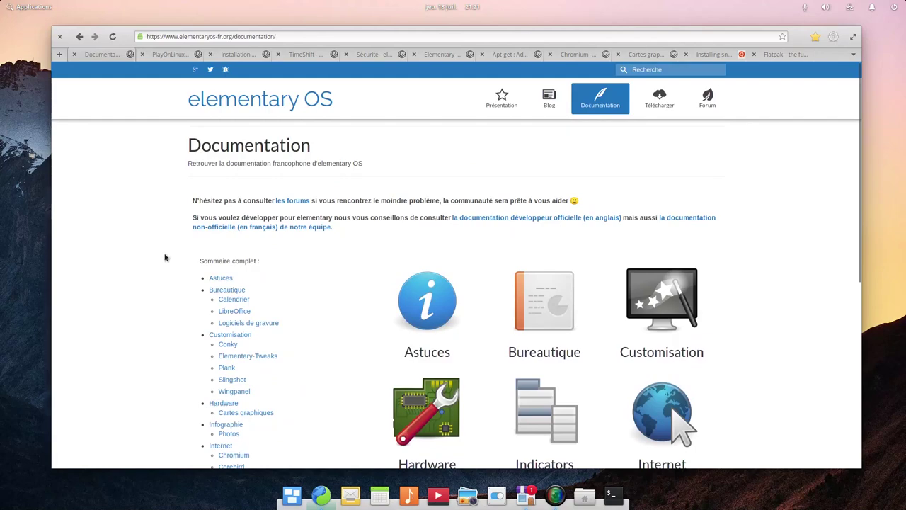
- Look at the prerequisites and installation commands on the already opened PlayOnLinux documentation page
click(162, 55)
scroll(156, 213, up, 6)
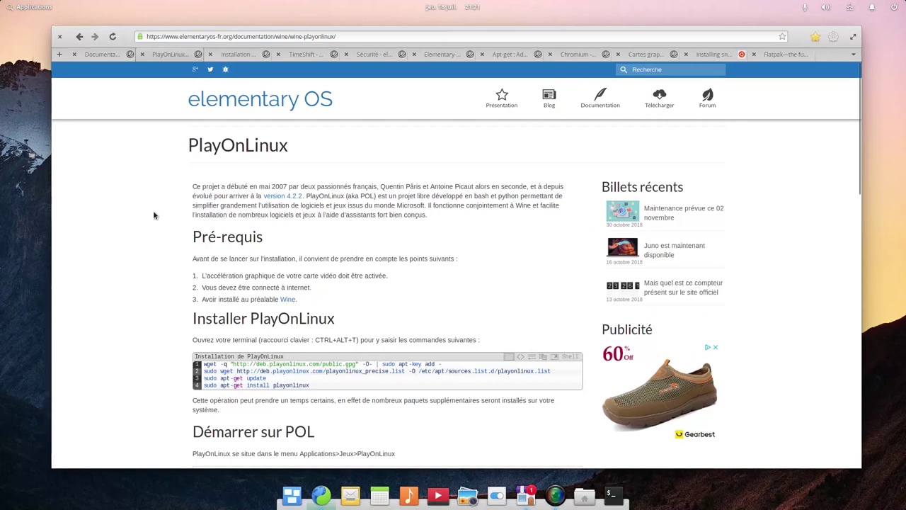
scroll(155, 214, down, 1)
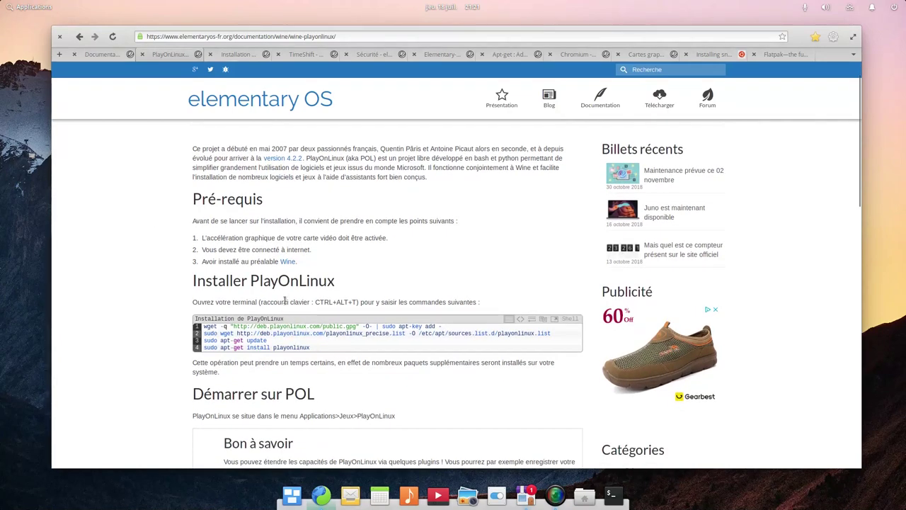
- Look through the Wine Installation et configuration page, from its prerequisites to the section on separating Wine environments
click(231, 55)
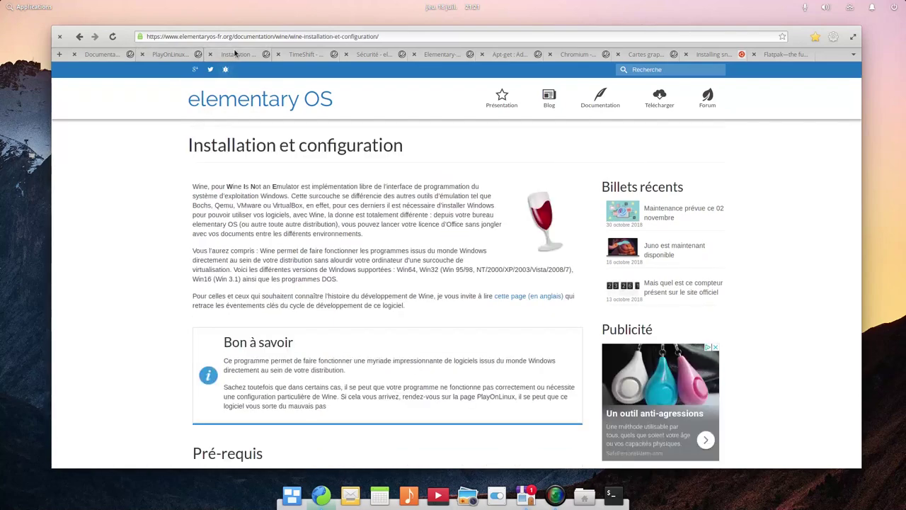
scroll(142, 290, down, 7)
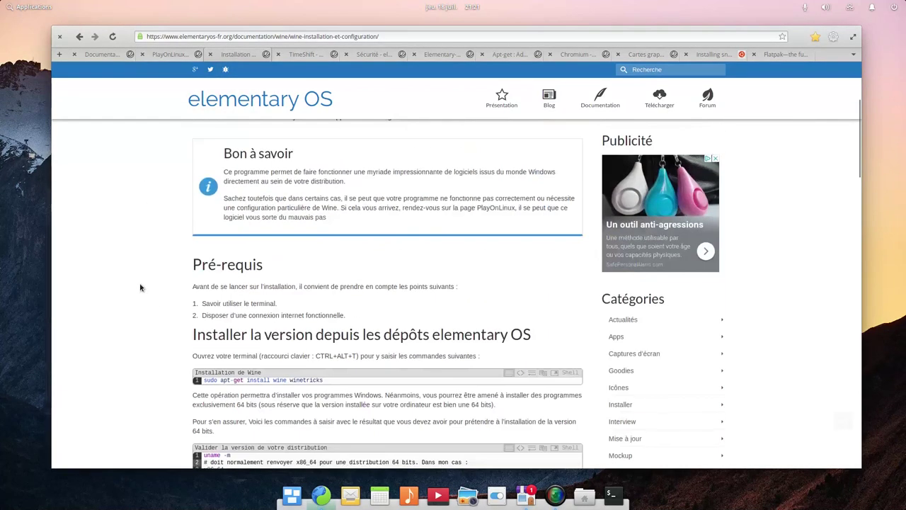
scroll(140, 288, down, 2)
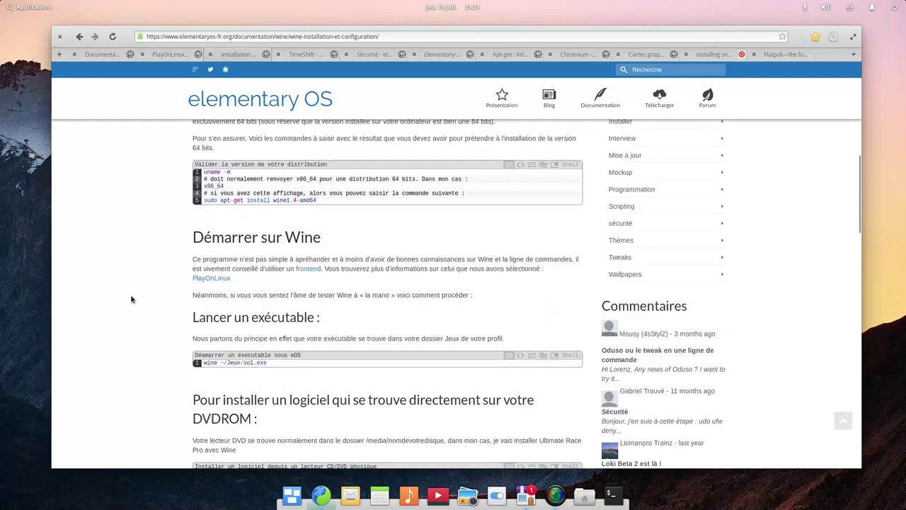
scroll(130, 293, down, 5)
scroll(131, 294, down, 11)
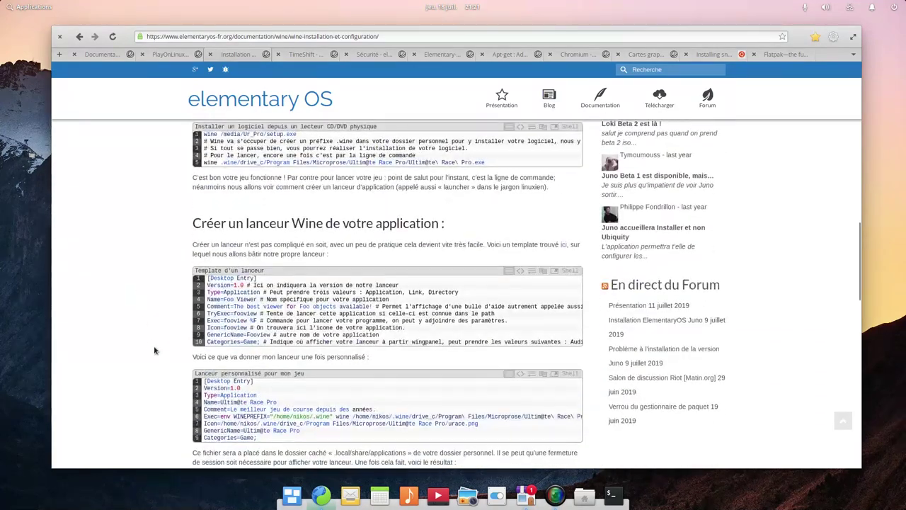
scroll(119, 291, down, 6)
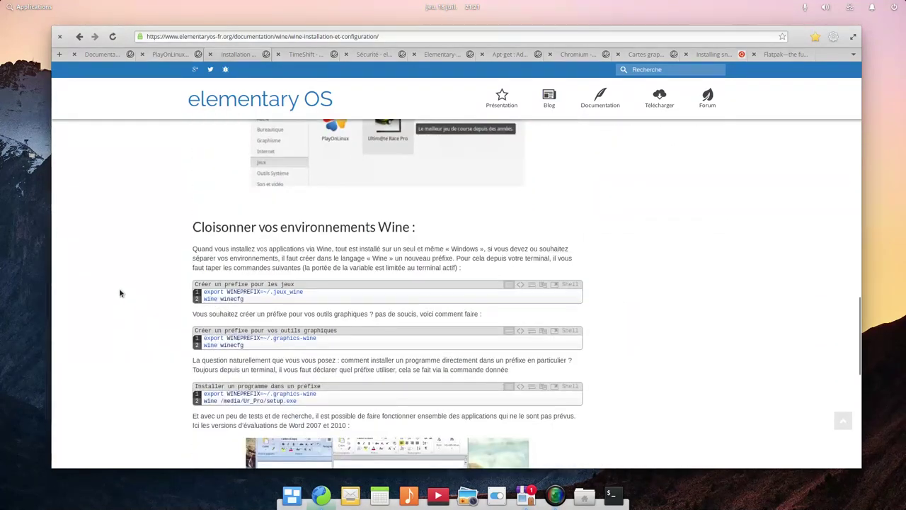
- Look at the prerequisites and installation instructions on the TimeShift documentation page
click(305, 54)
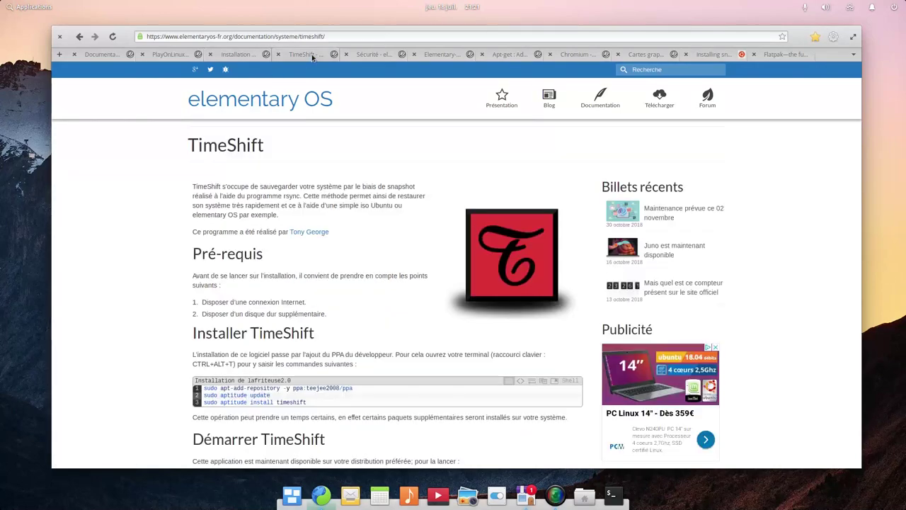
scroll(163, 300, down, 1)
scroll(176, 289, down, 3)
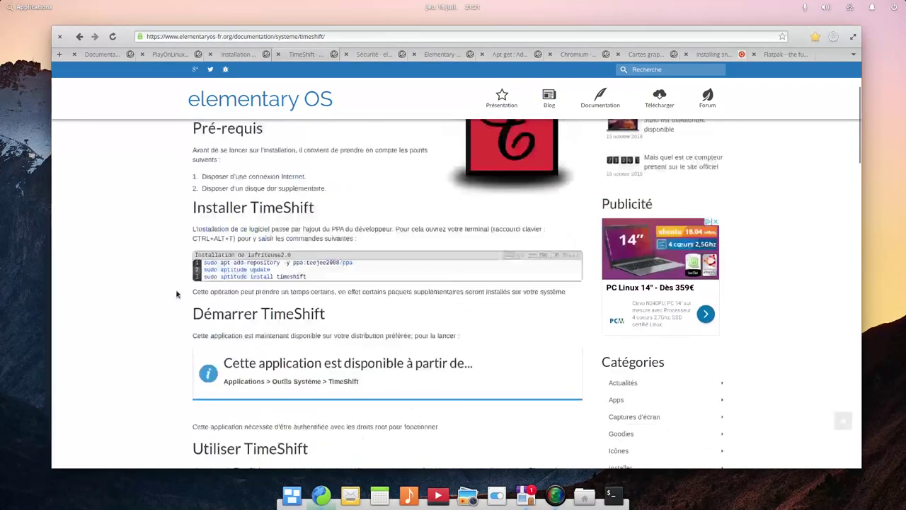
scroll(176, 288, up, 3)
- Look through the firewall and anti-virus instructions on the Sécurité page and bring up the Elementary-Tweaks page
click(373, 54)
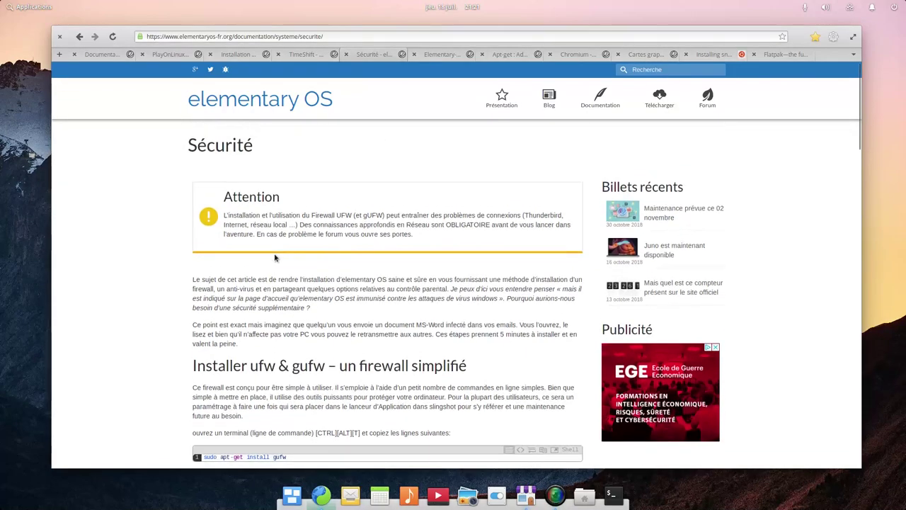
scroll(168, 279, down, 10)
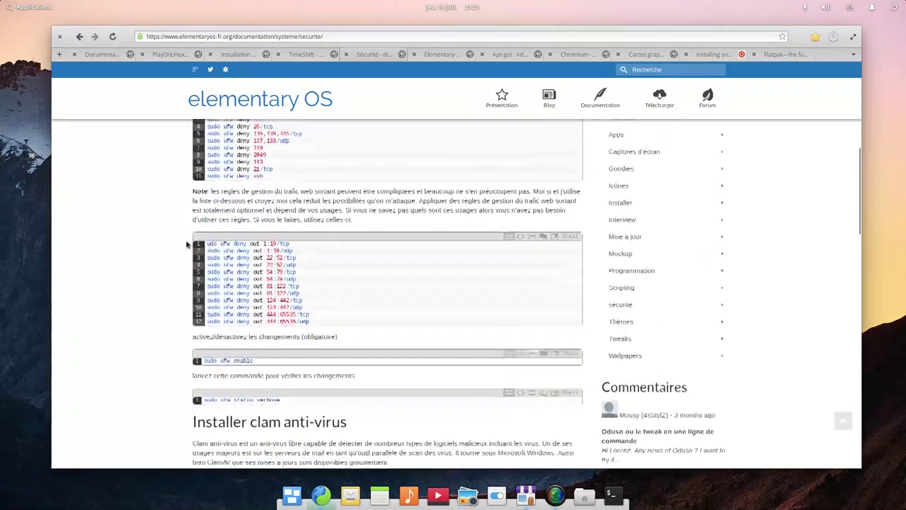
scroll(164, 215, down, 3)
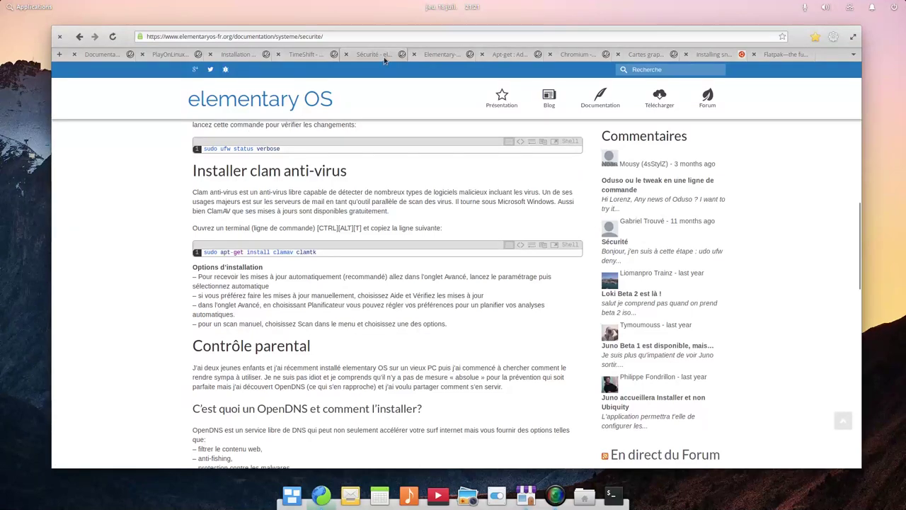
click(438, 56)
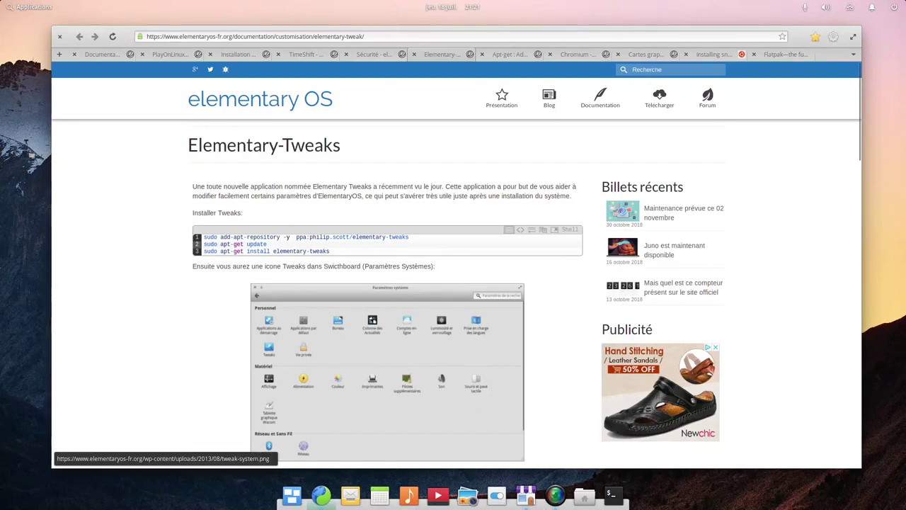
- Switch to the Centre d'applications, check the system update status and browse the featured apps and categories on its Accueil page
click(525, 496)
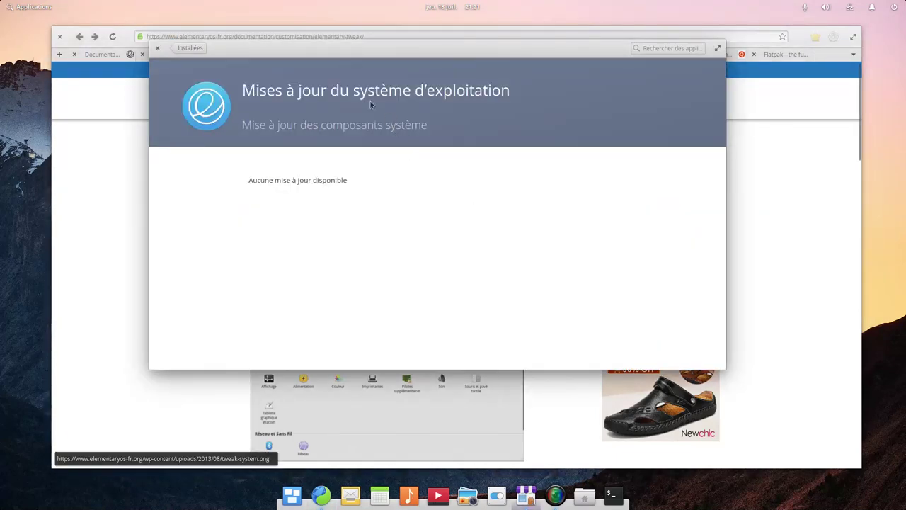
click(190, 49)
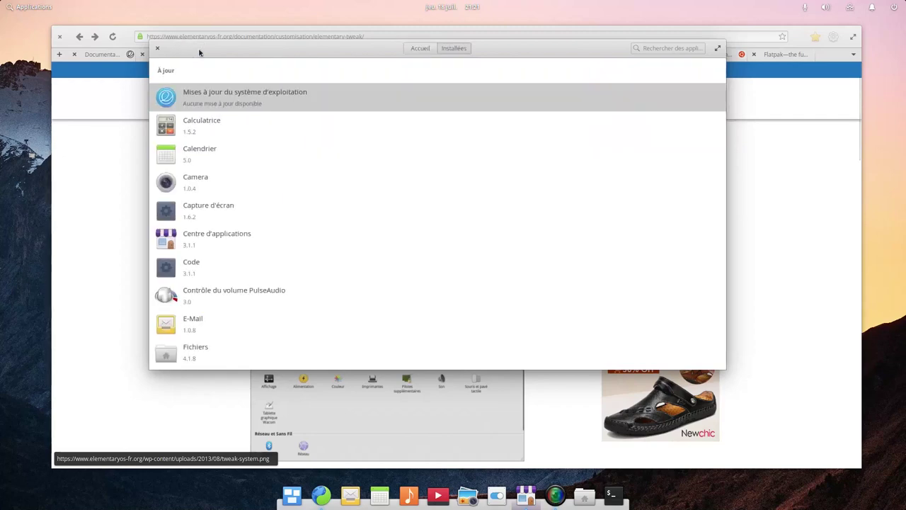
click(419, 48)
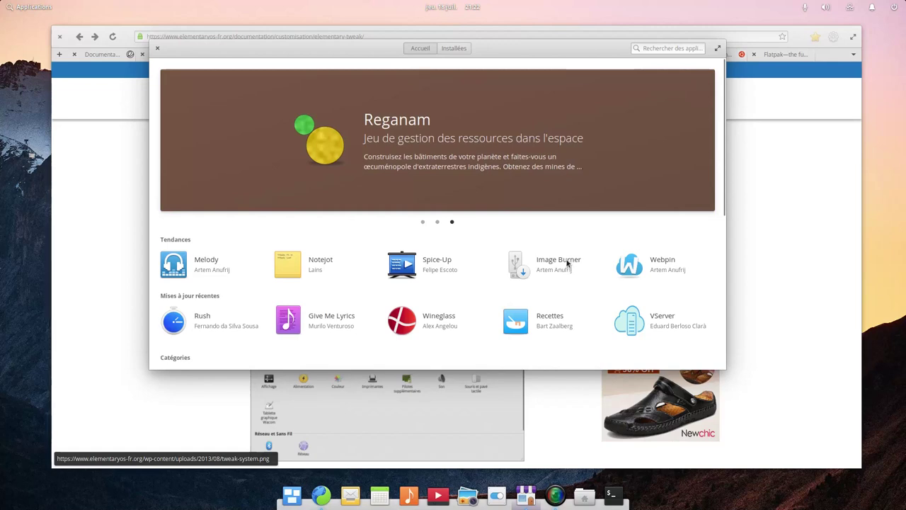
scroll(435, 277, down, 2)
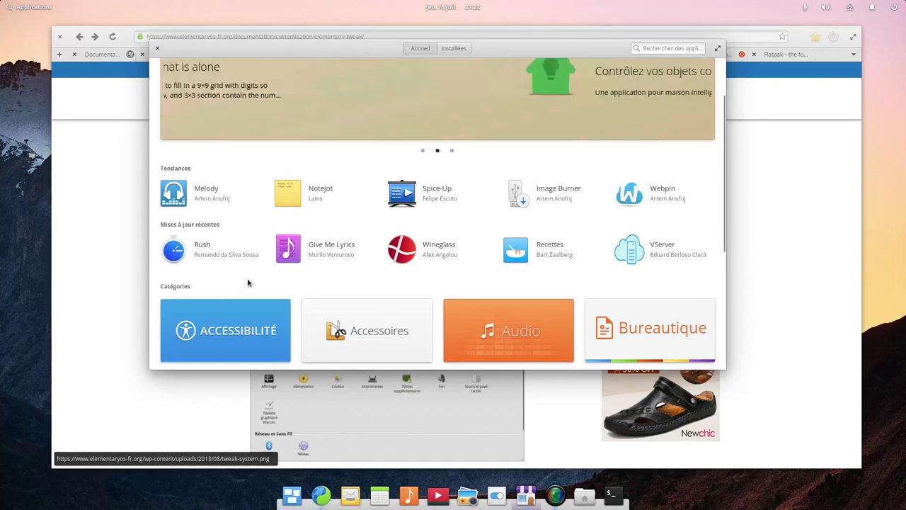
scroll(587, 283, down, 3)
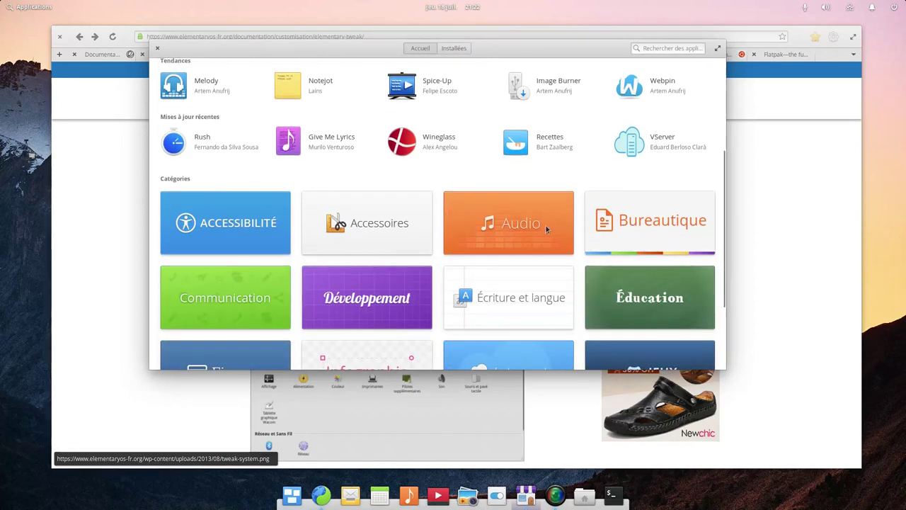
scroll(435, 262, down, 3)
scroll(496, 213, up, 8)
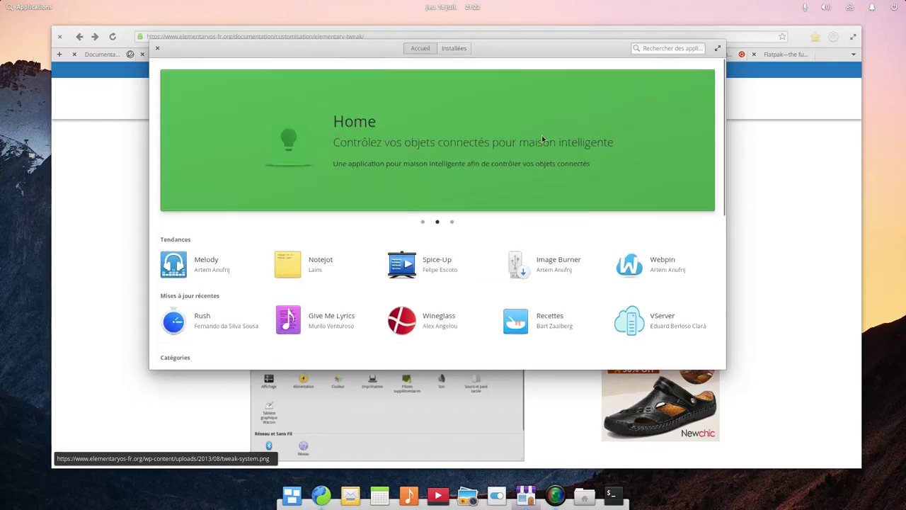
- Search the Centre d'applications for "elementary"
click(678, 48)
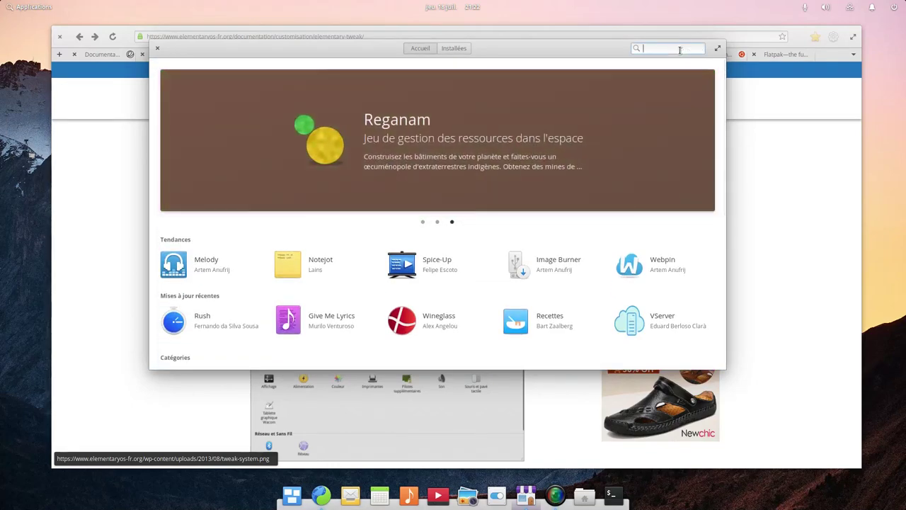
text(elementary)
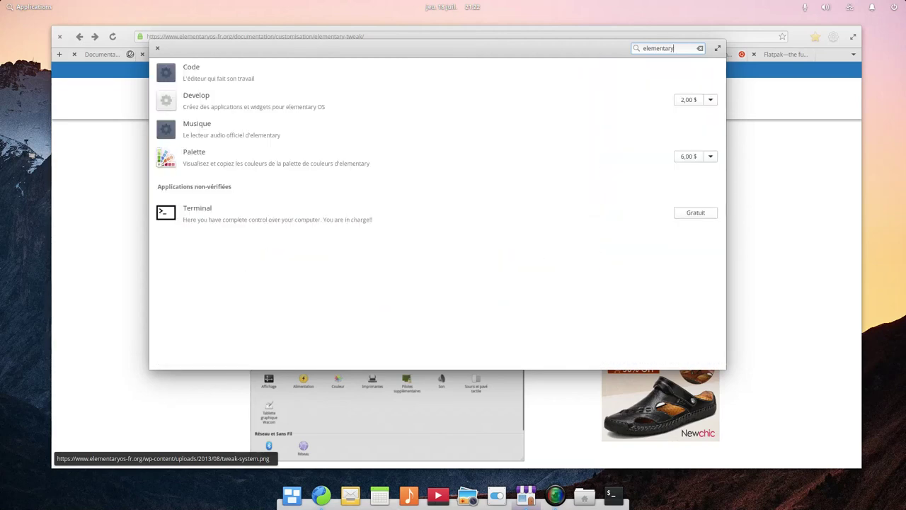
- Replace the search term in the Centre d'applications with "tweak"
key(BackSpace)
key(BackSpace)
key(BackSpace)
key(BackSpace)
key(BackSpace)
key(BackSpace)
key(BackSpace)
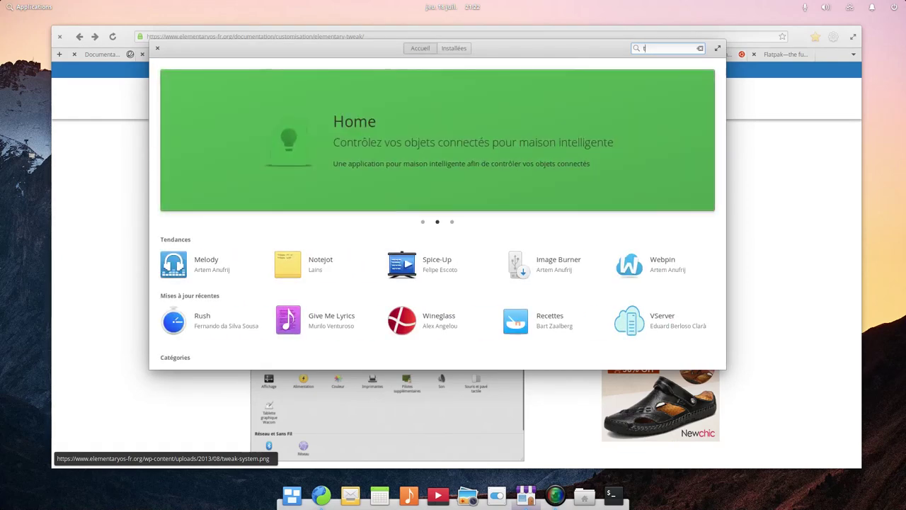
text(tweak)
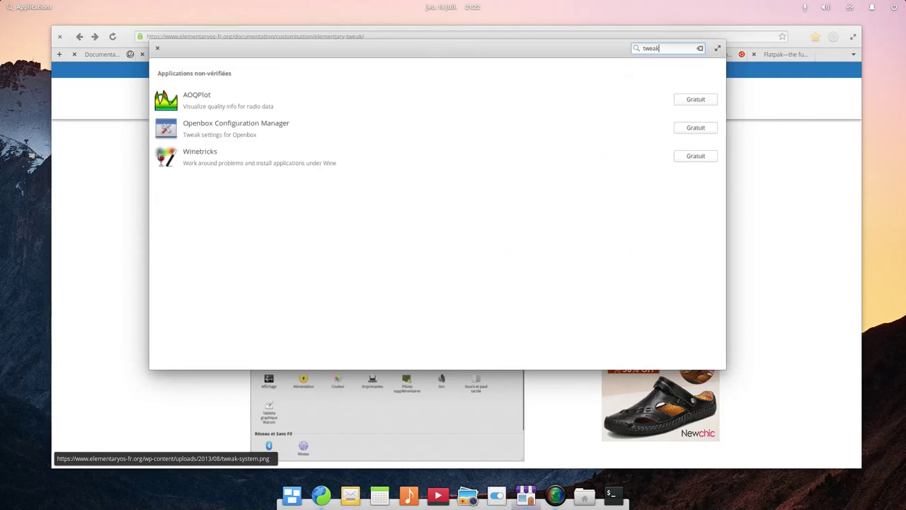
- Clear the app search and close the Centre d'applications to return to the Elementary-Tweaks documentation page
key(BackSpace)
key(BackSpace)
key(BackSpace)
key(BackSpace)
key(BackSpace)
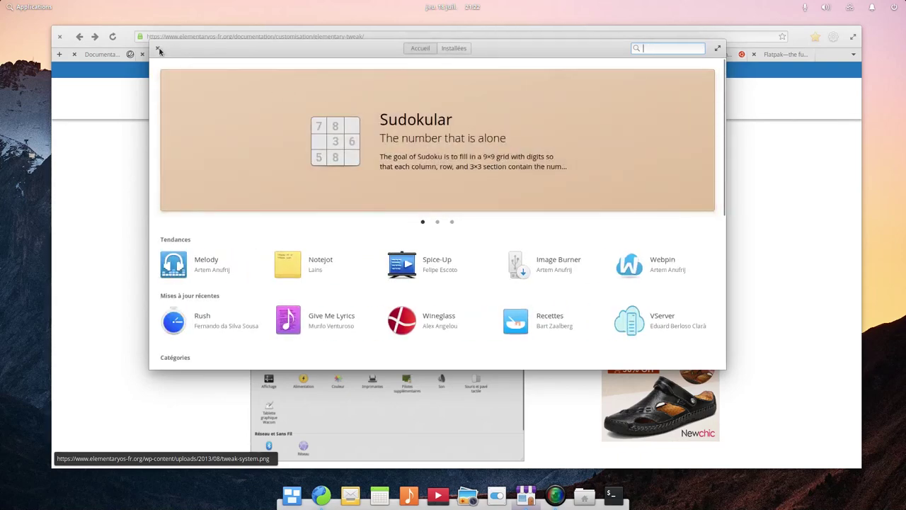
click(157, 50)
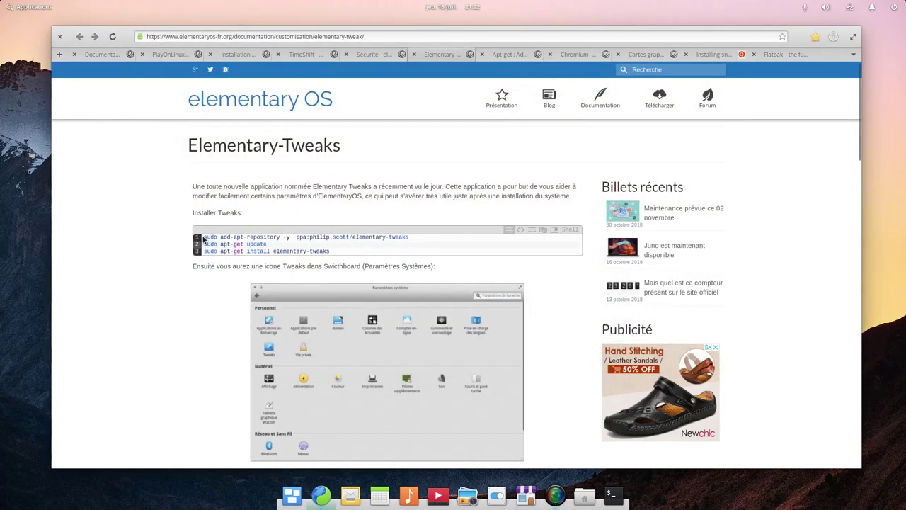
- Copy the add-apt-repository command for elementary-tweaks from the page and run it in the Terminal, entering the sudo password
drag(205, 236, 404, 238)
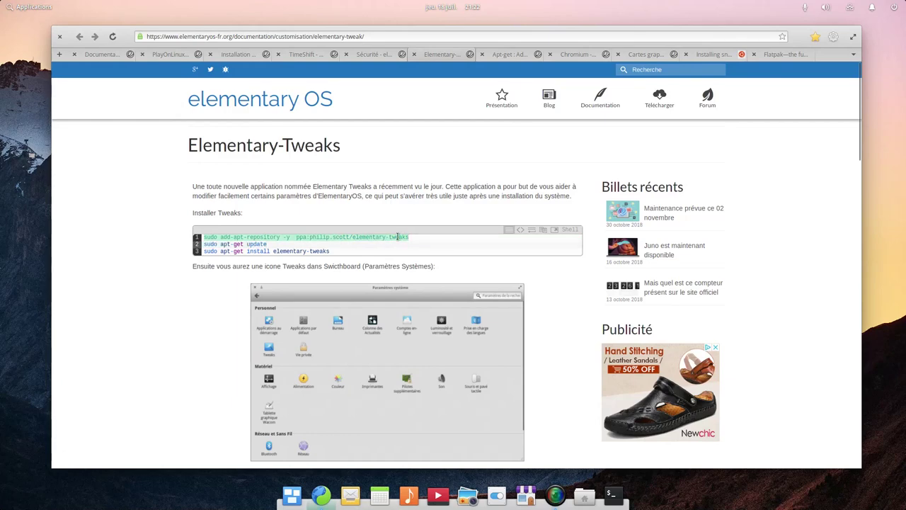
right_click(398, 237)
click(435, 290)
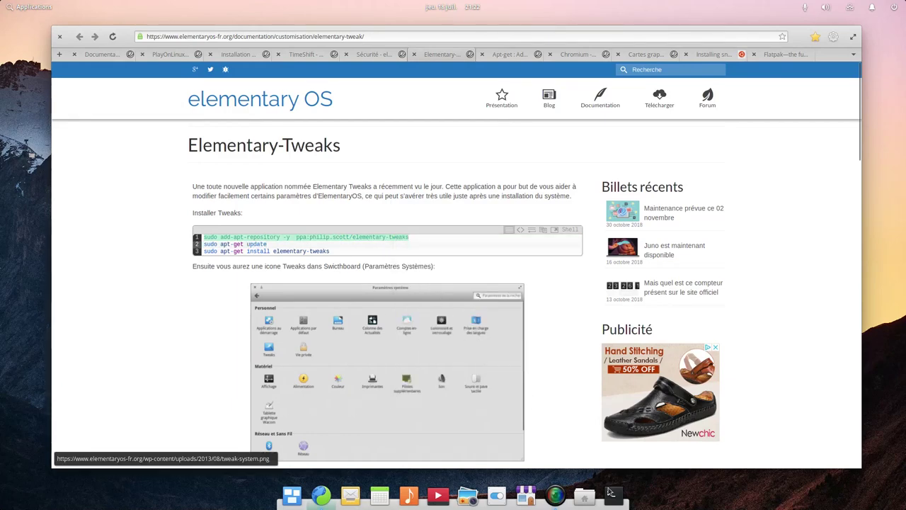
click(611, 493)
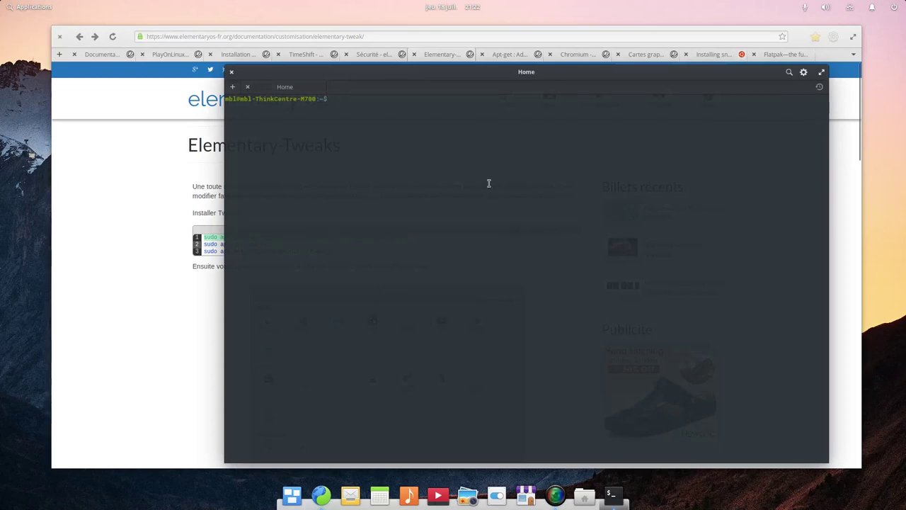
right_click(488, 183)
click(524, 216)
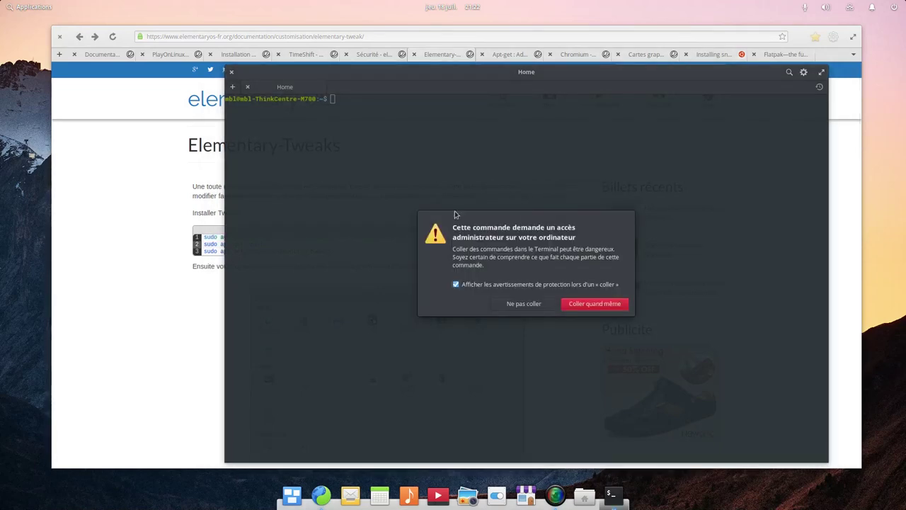
click(595, 304)
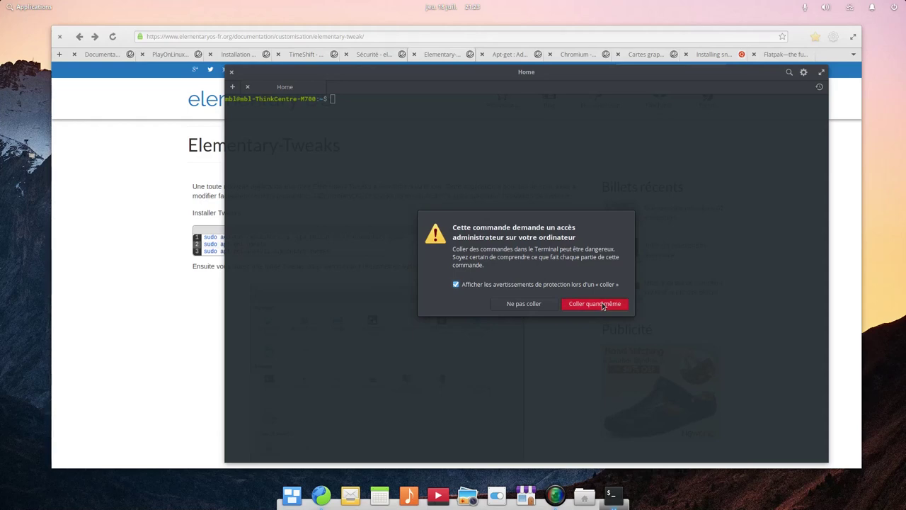
key(Return)
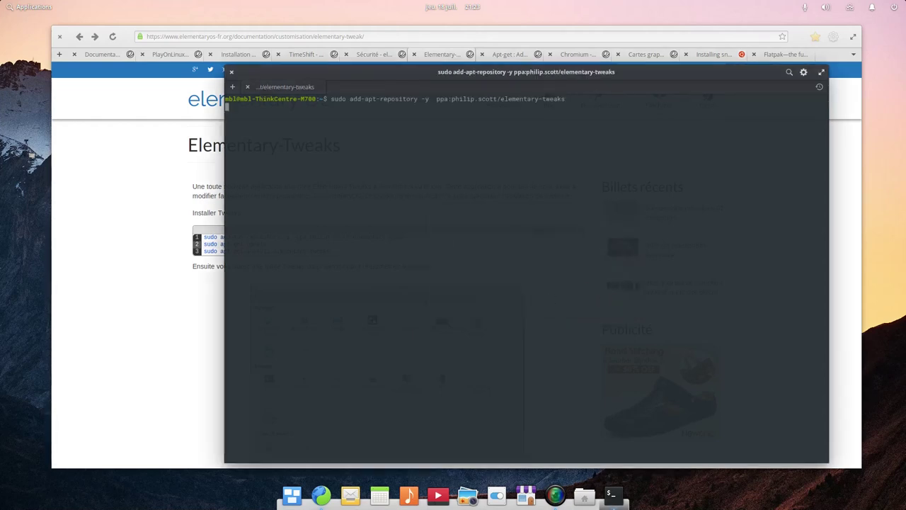
text(****)
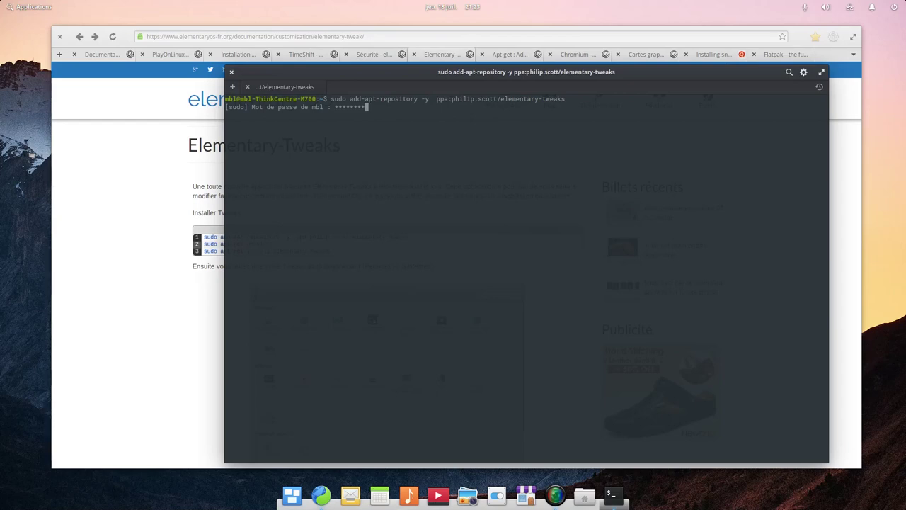
key(Return)
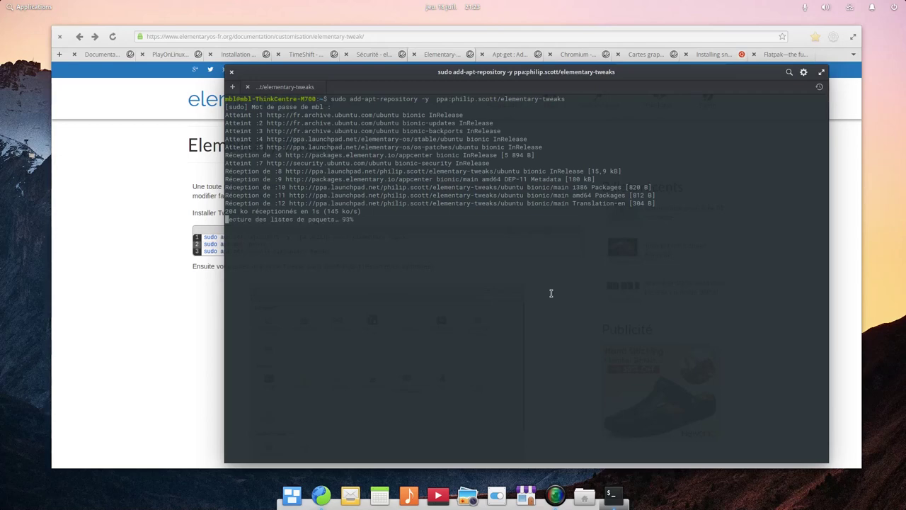
- Copy the "sudo apt-get update" command from the Elementary-Tweaks page and run it in the Terminal
click(143, 242)
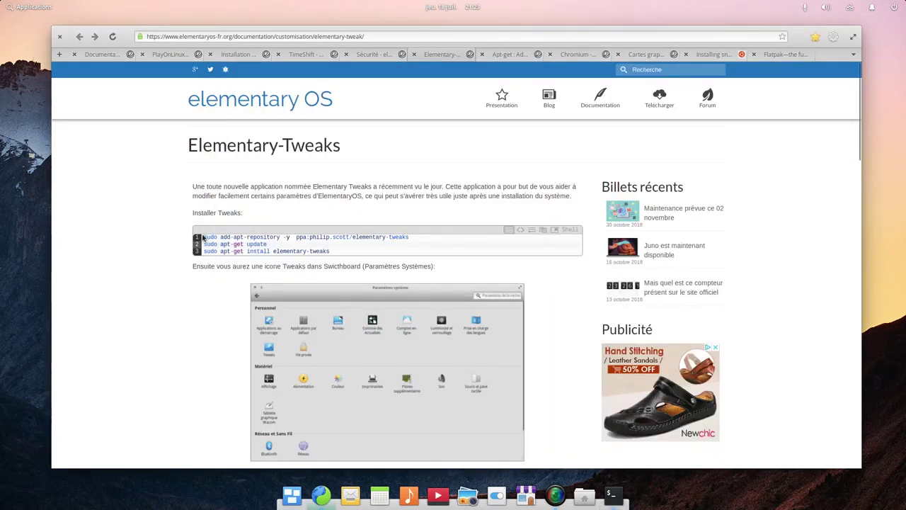
drag(417, 243, 198, 239)
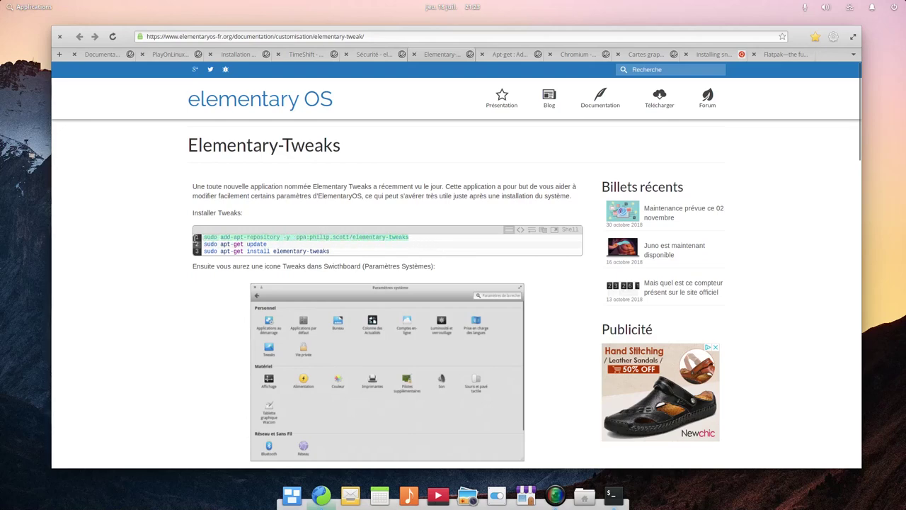
click(170, 244)
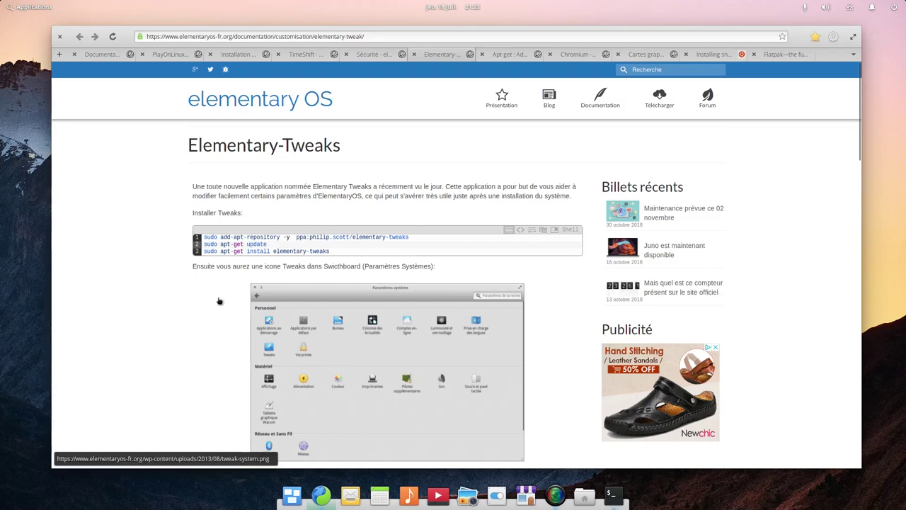
drag(267, 243, 204, 245)
right_click(205, 247)
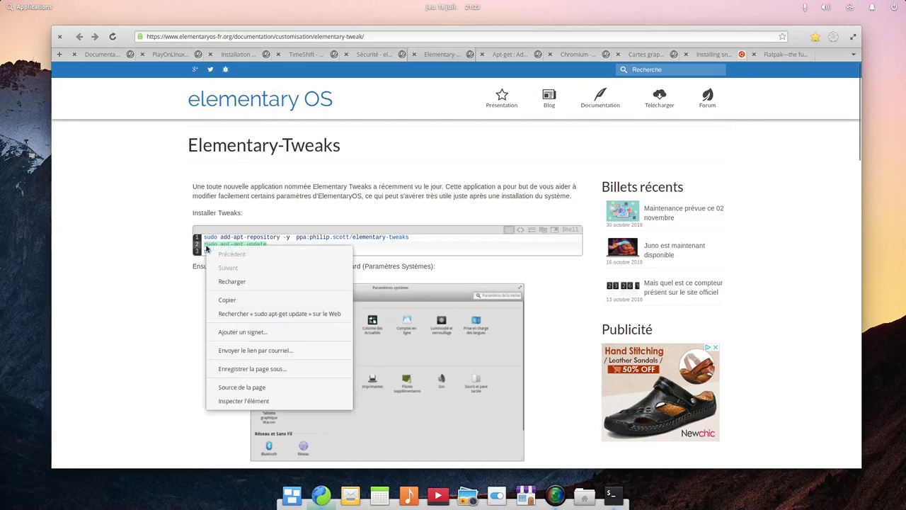
click(227, 299)
click(614, 495)
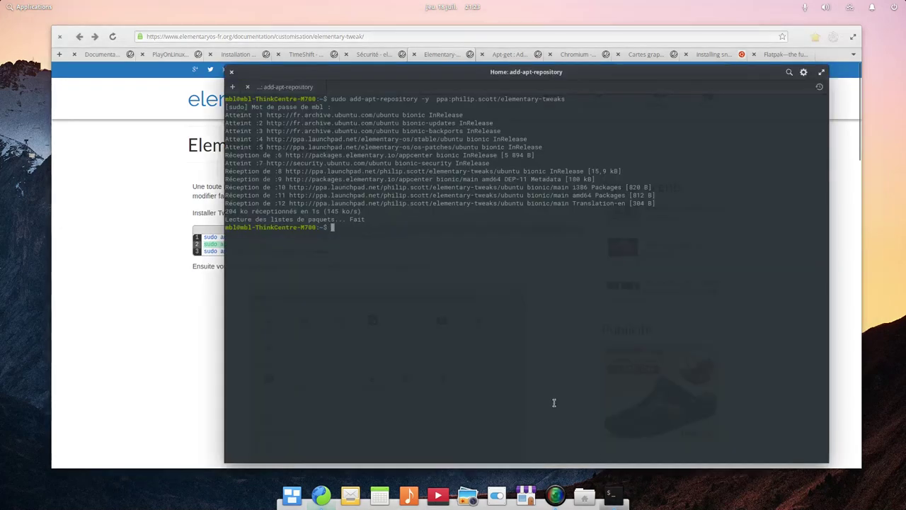
right_click(384, 245)
click(406, 283)
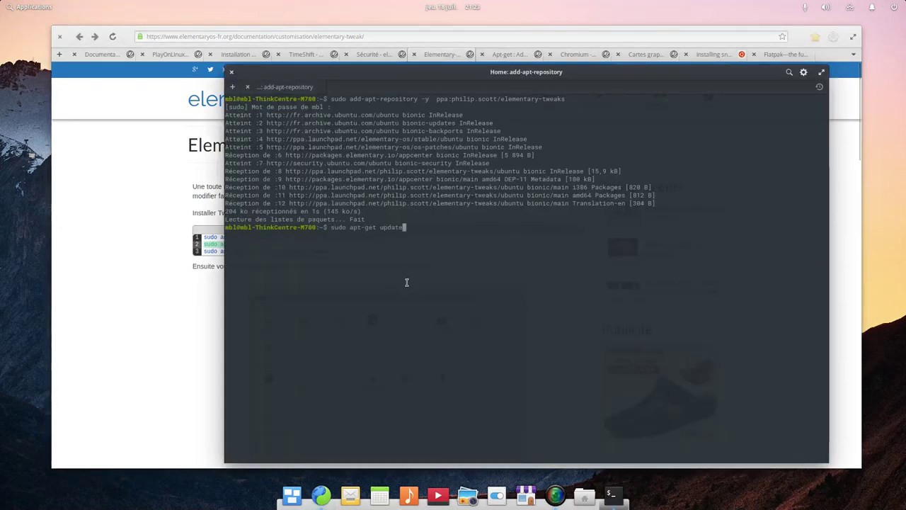
key(Return)
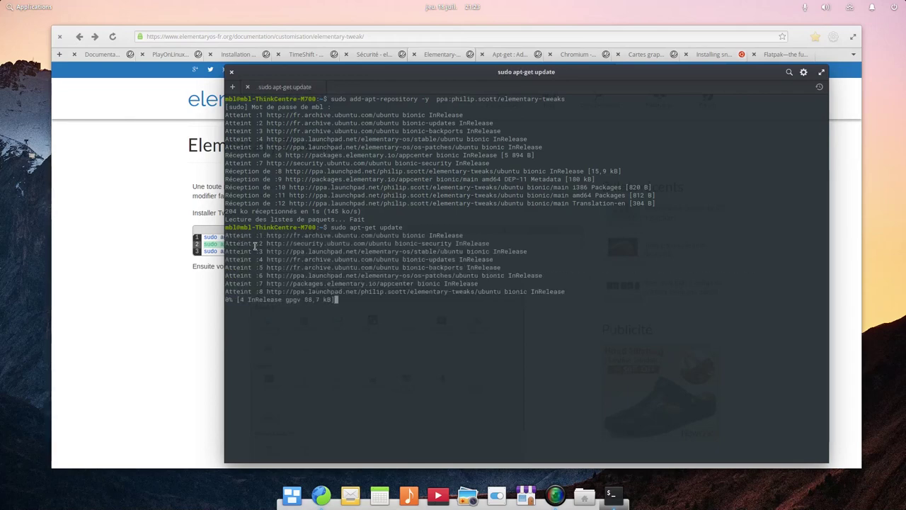
- Copy "sudo apt-get install elementary-tweaks" from the page and run it in the Terminal
click(127, 259)
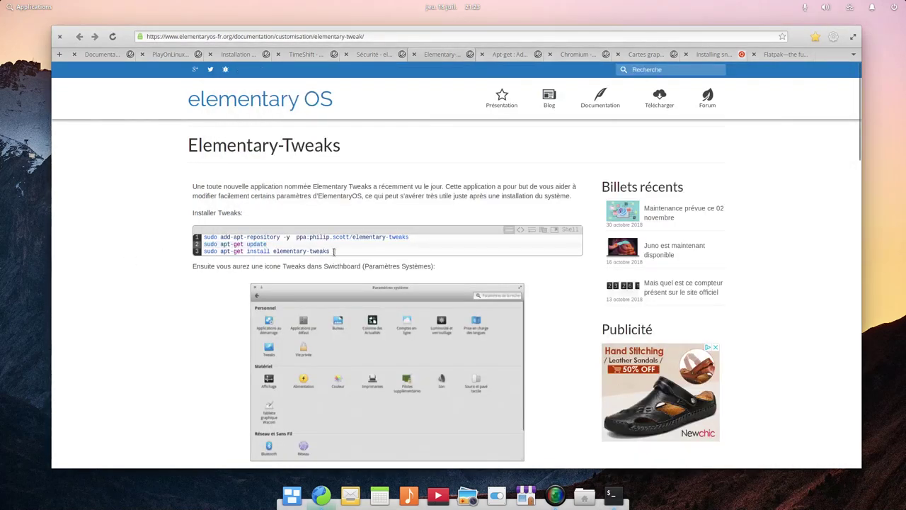
drag(335, 252, 206, 251)
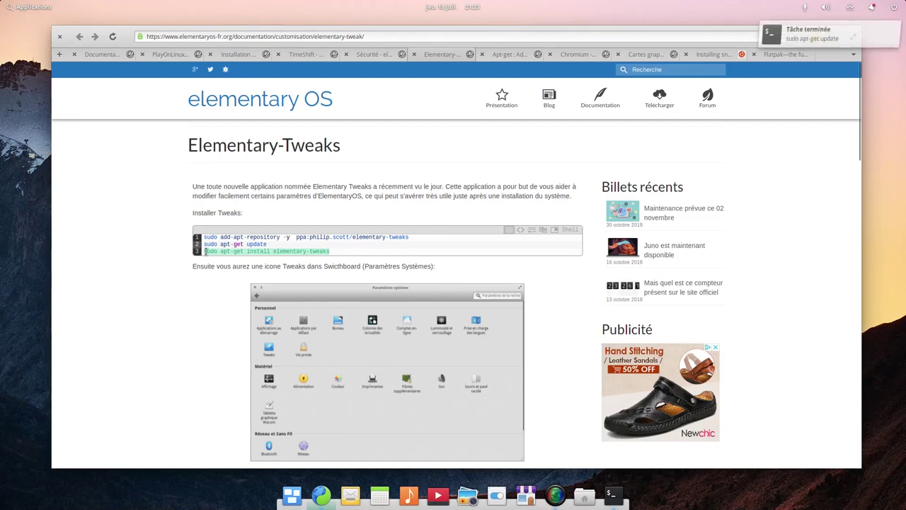
right_click(205, 251)
click(243, 305)
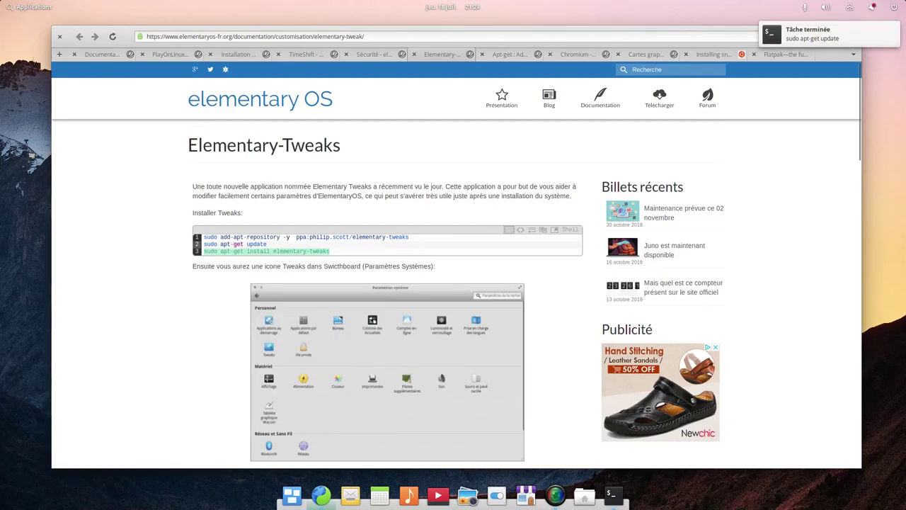
click(613, 494)
right_click(359, 333)
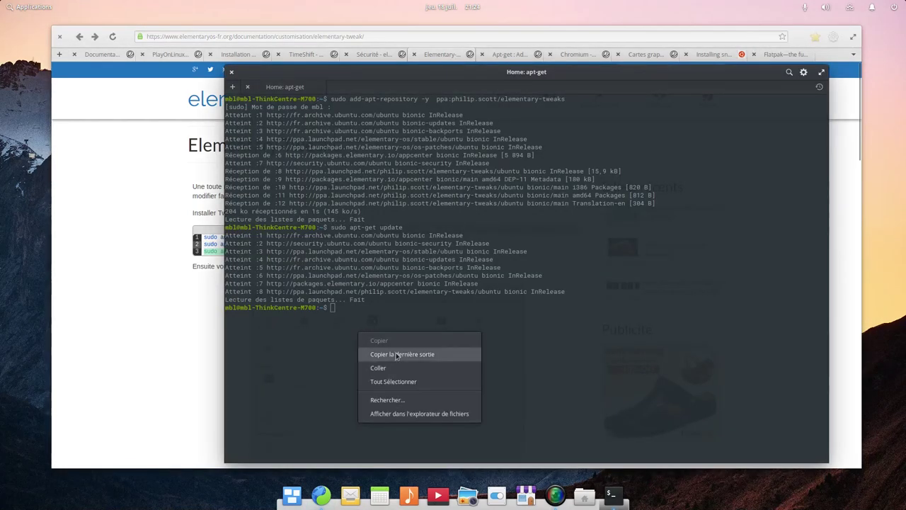
click(403, 370)
key(Return)
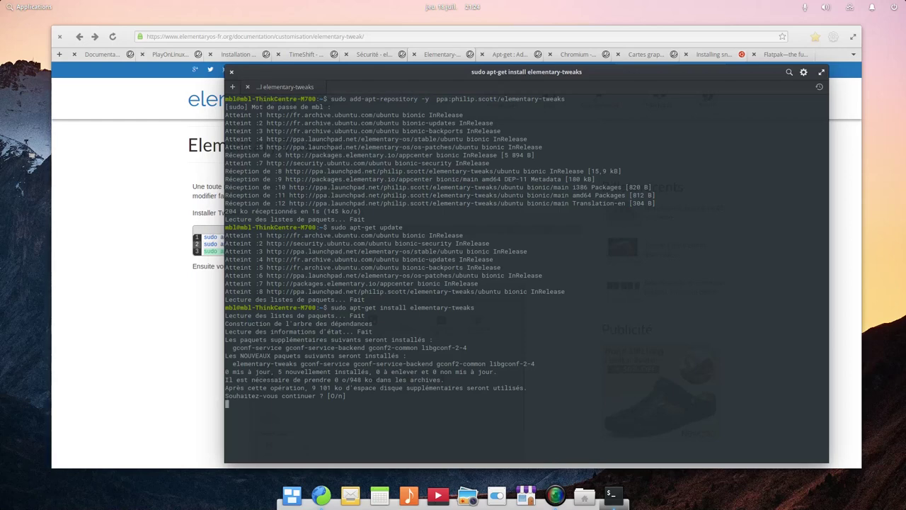
- Return to the browser and look through the Elementary-Tweaks page and its reader comments
click(139, 260)
scroll(140, 272, down, 3)
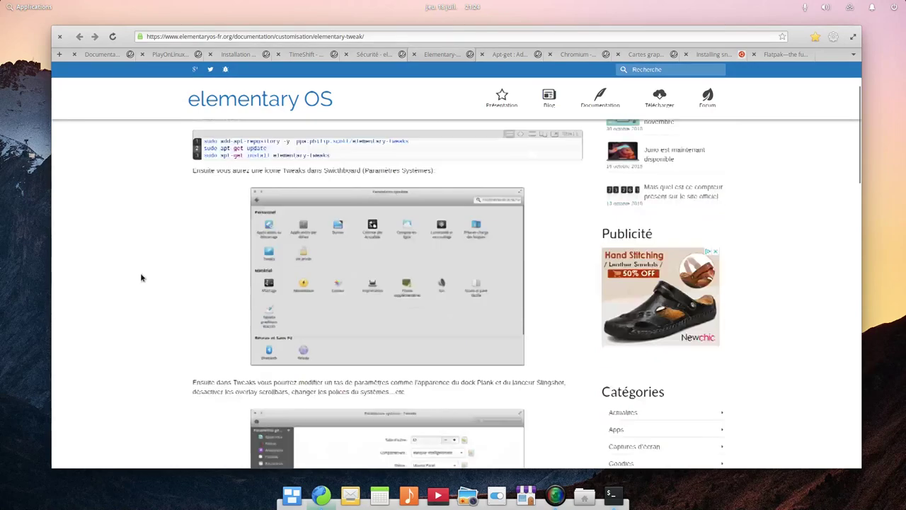
scroll(151, 254, down, 10)
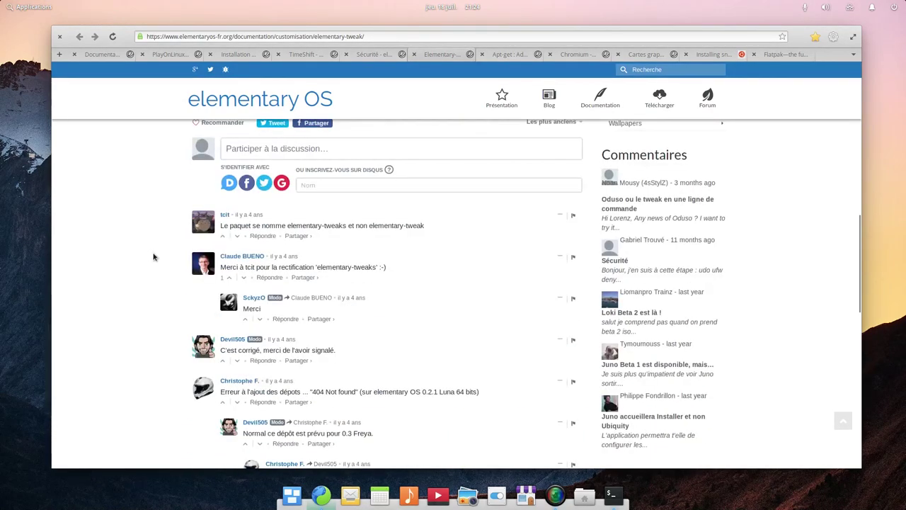
scroll(153, 256, down, 8)
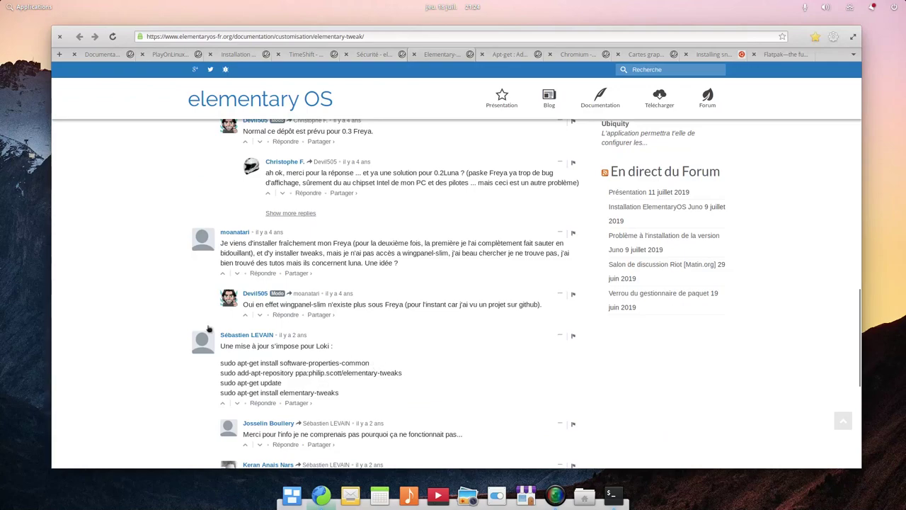
scroll(209, 329, up, 15)
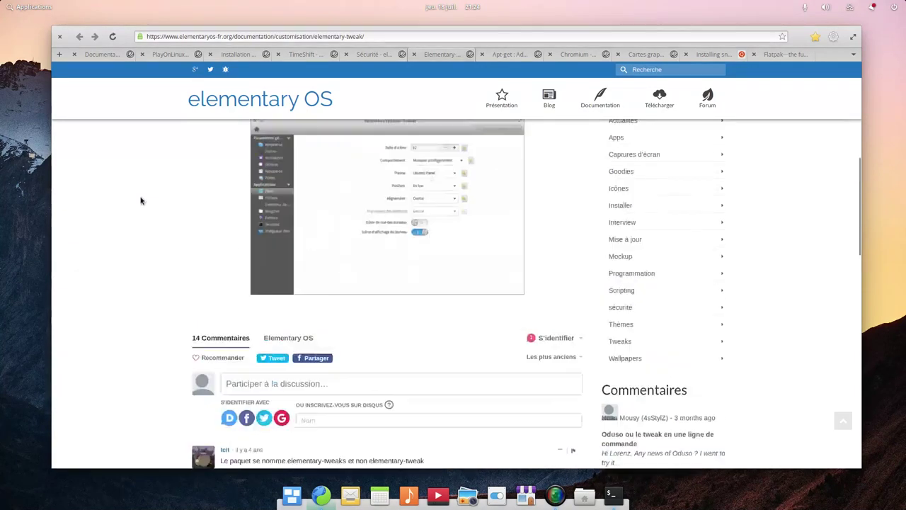
scroll(140, 201, up, 10)
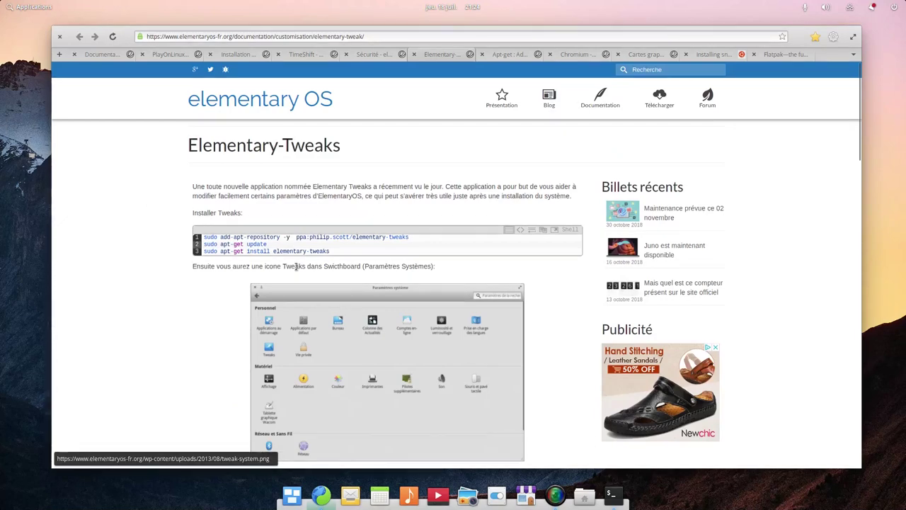
- View enlarged versions of the Elementary-Tweaks page's Paramètres système and Tweaks screenshots
scroll(224, 307, down, 3)
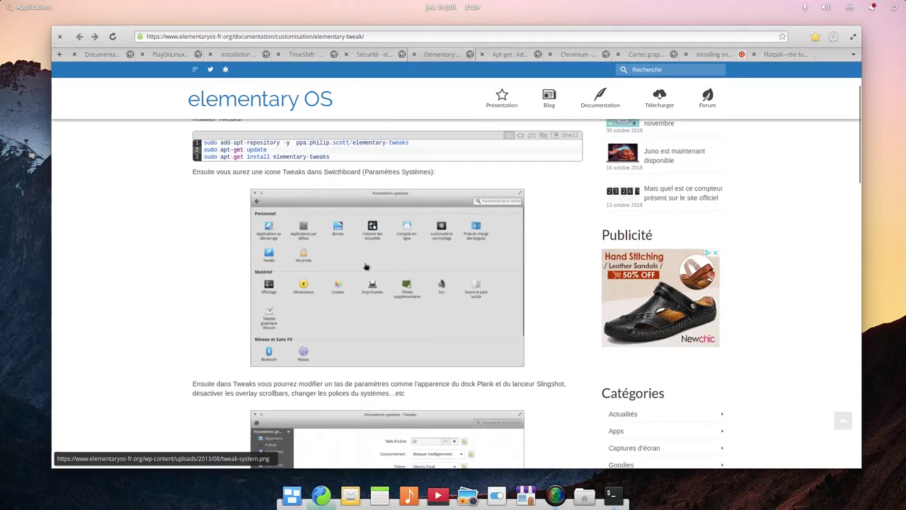
scroll(366, 266, up, 1)
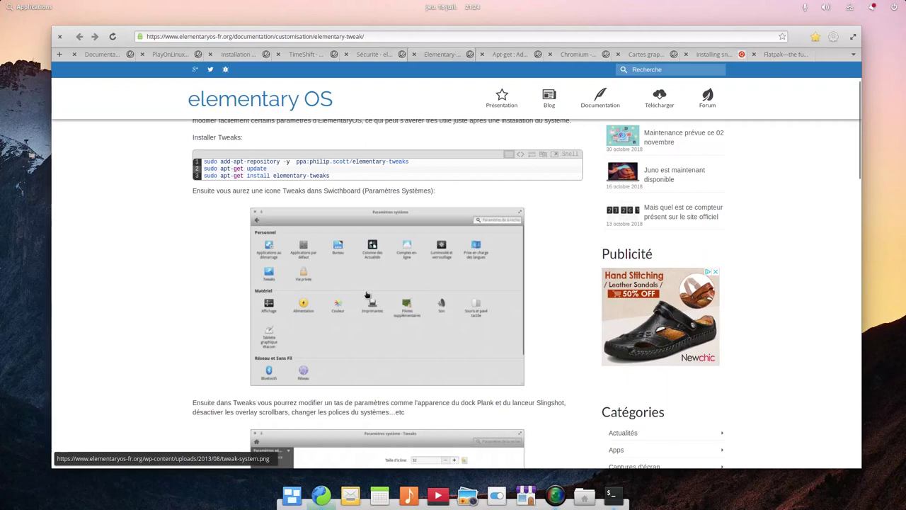
click(366, 294)
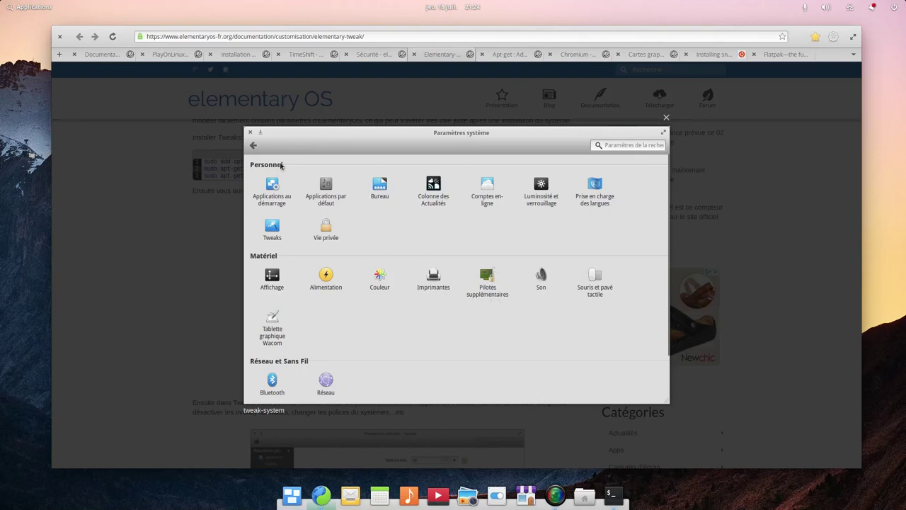
click(666, 118)
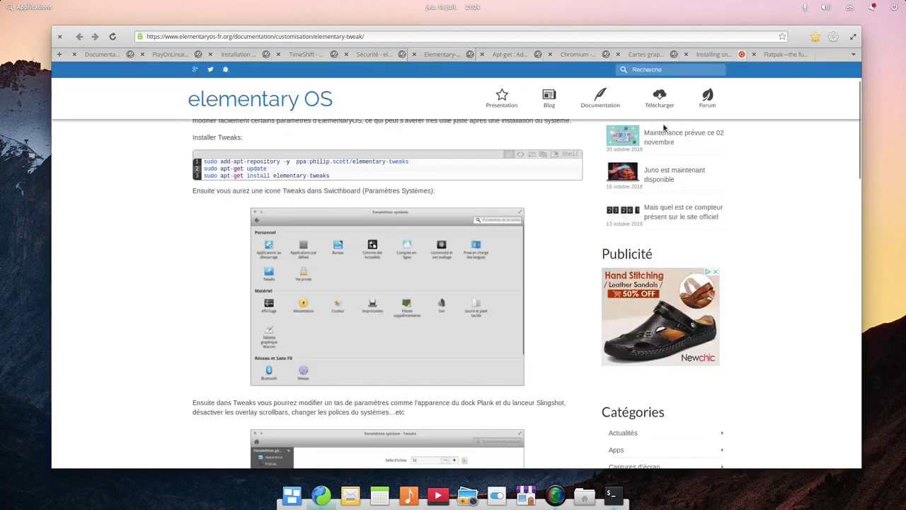
scroll(385, 262, down, 5)
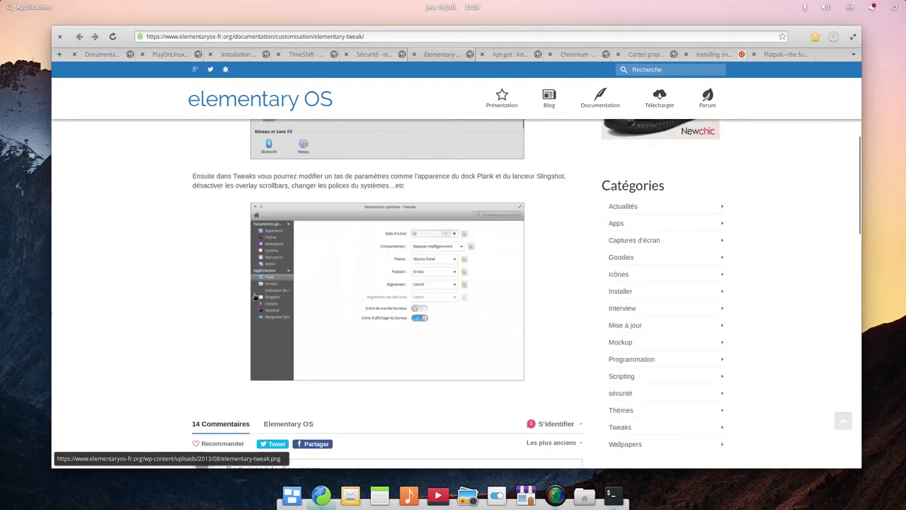
click(311, 269)
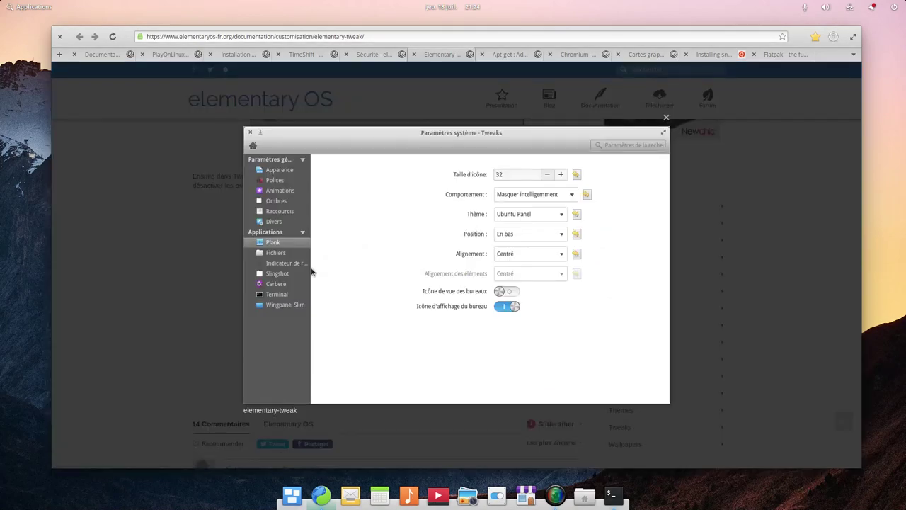
- Close the enlarged Tweaks screenshot and look over the rest of the Elementary-Tweaks page
click(666, 118)
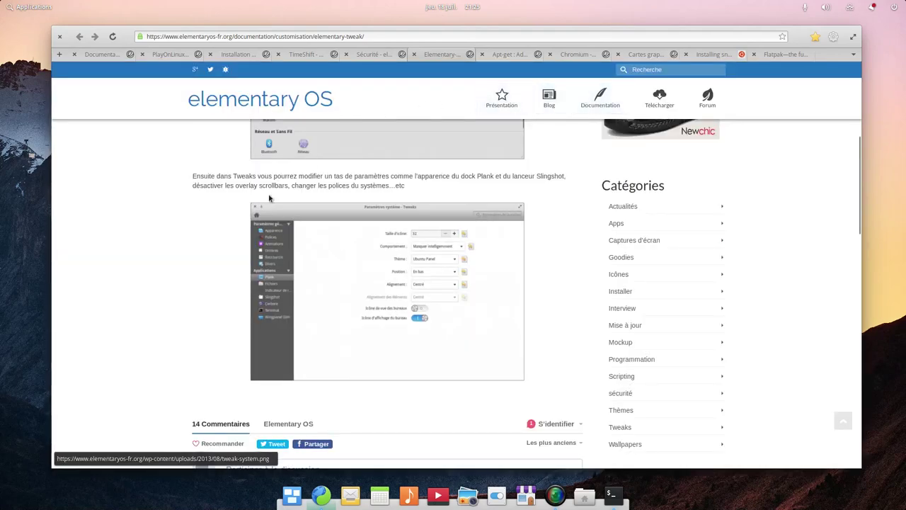
scroll(237, 196, down, 3)
scroll(237, 196, up, 6)
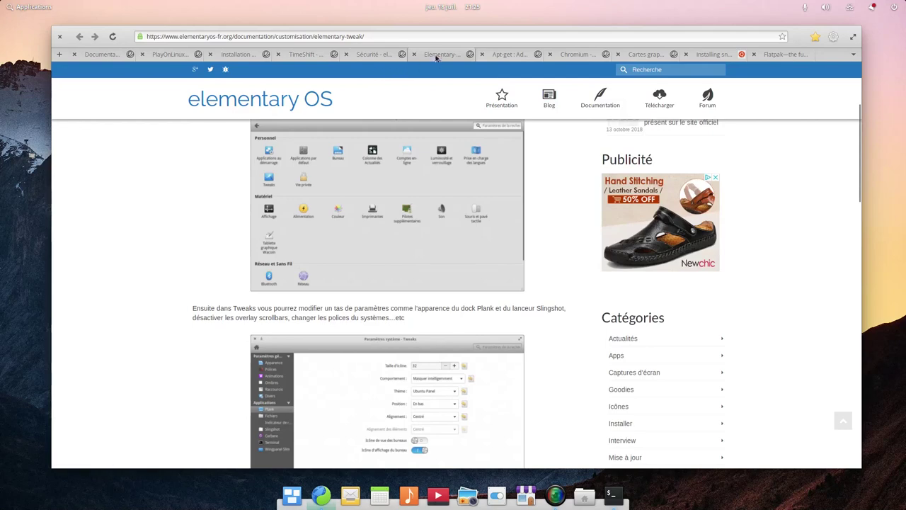
- Read through the Apt-get documentation page, covering its main commands and the screenshots section
click(511, 55)
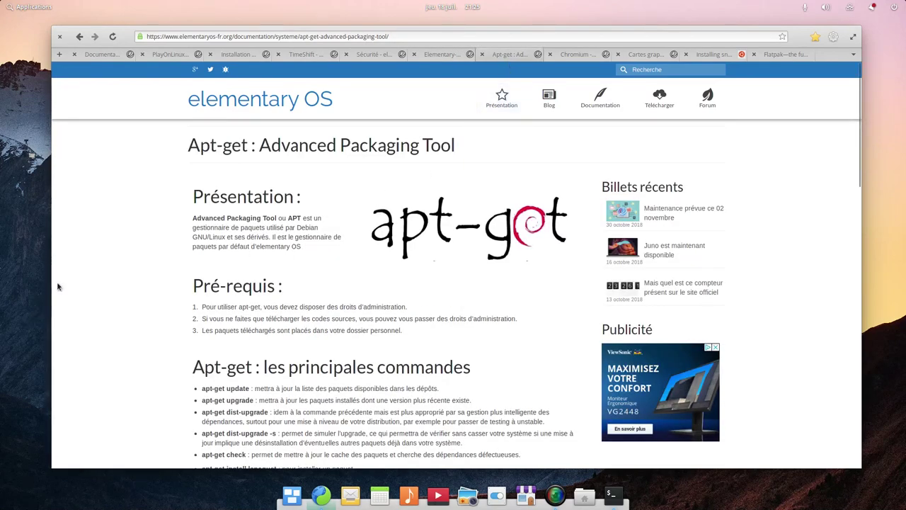
scroll(58, 286, down, 3)
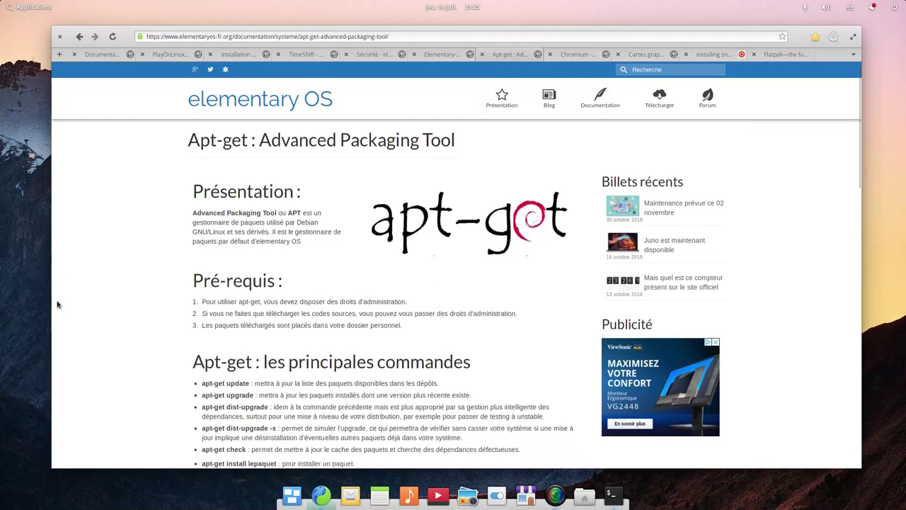
scroll(57, 291, down, 7)
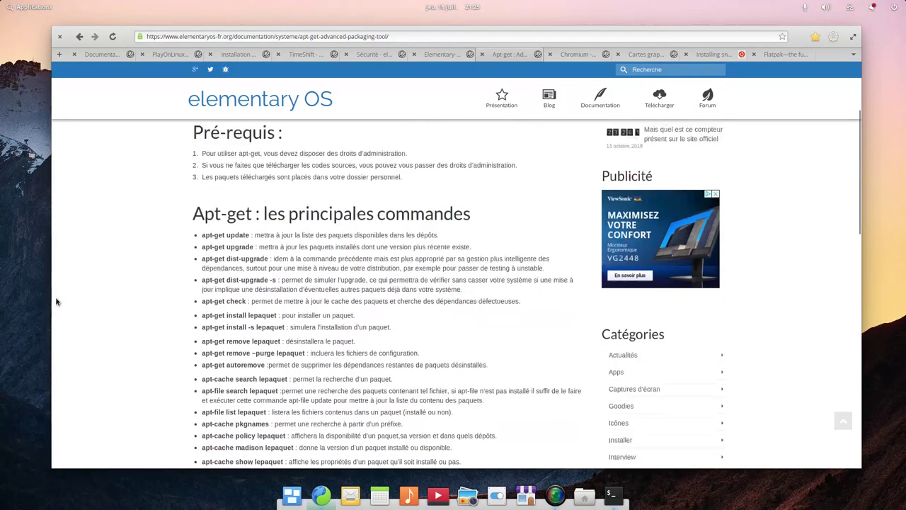
scroll(78, 297, down, 2)
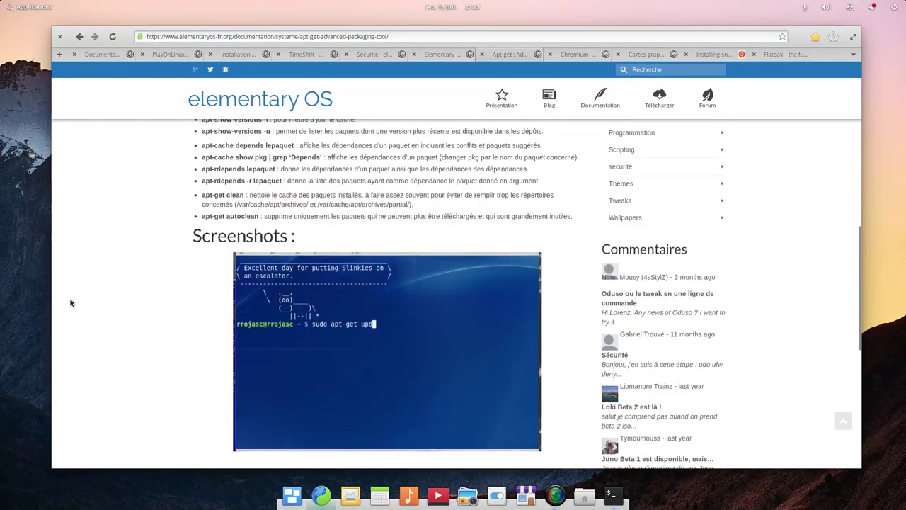
scroll(124, 299, down, 4)
scroll(141, 296, up, 7)
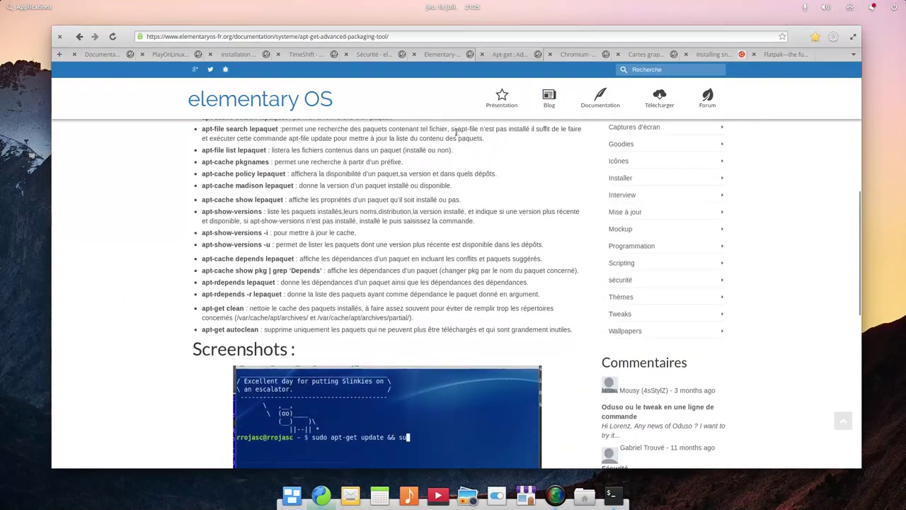
- Read the Chromium documentation page, from installing Chromium and Google Chrome to the elementary-look theme
click(576, 55)
scroll(215, 220, up, 10)
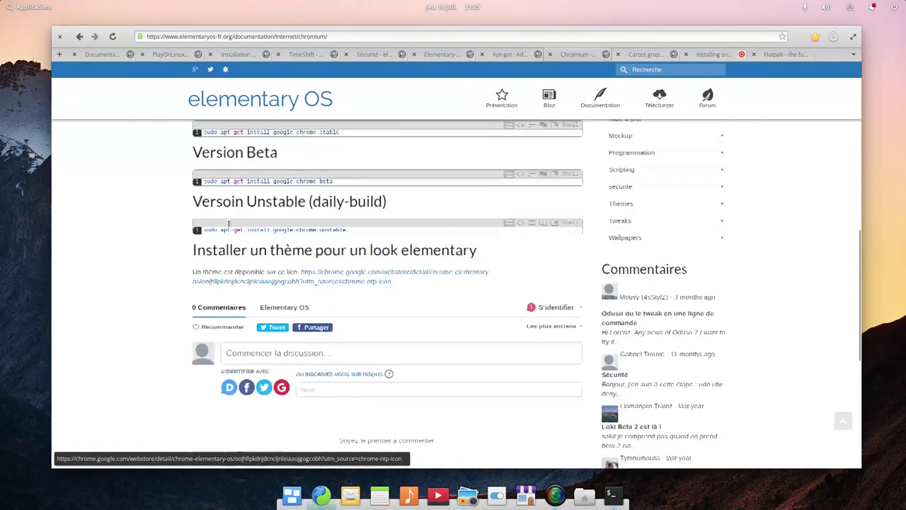
scroll(217, 201, up, 1)
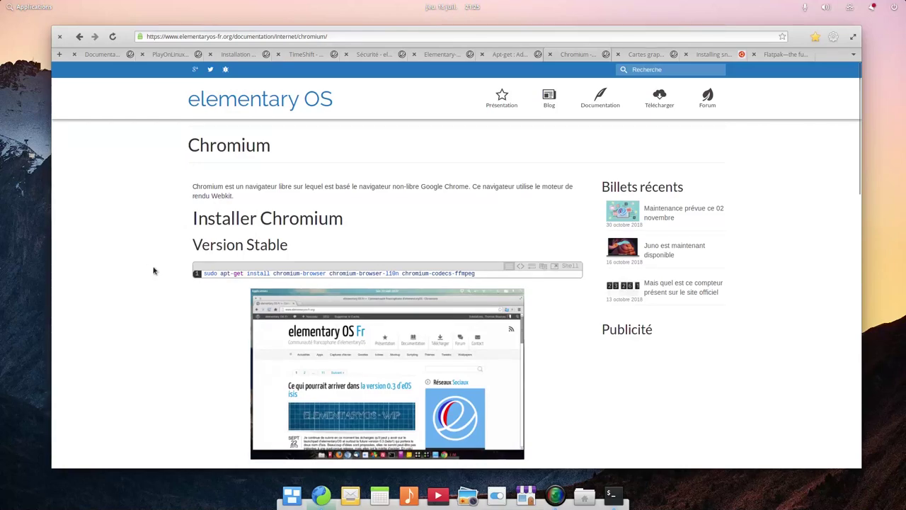
scroll(153, 271, down, 2)
scroll(153, 270, down, 3)
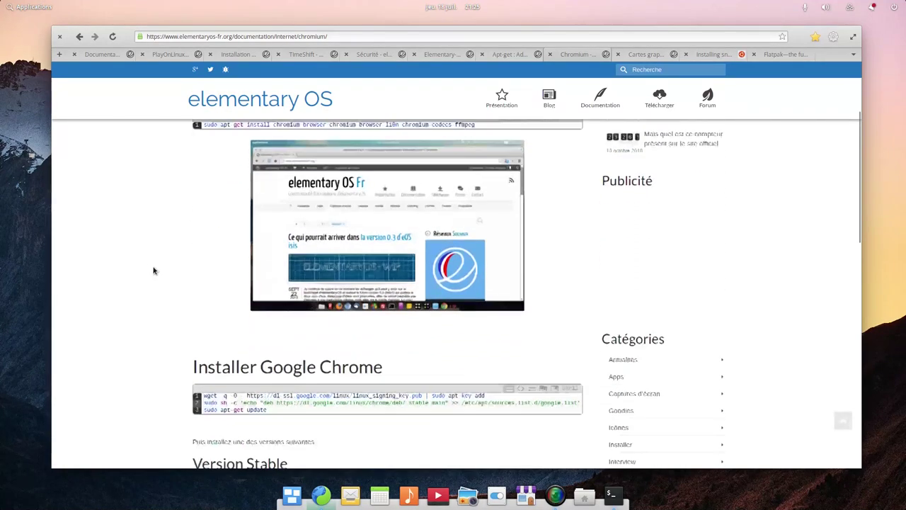
scroll(153, 270, down, 1)
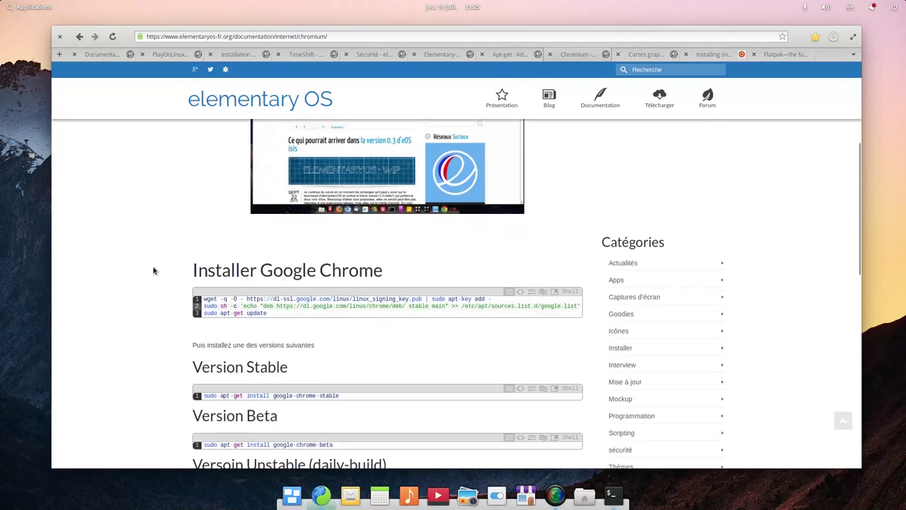
scroll(153, 270, down, 1)
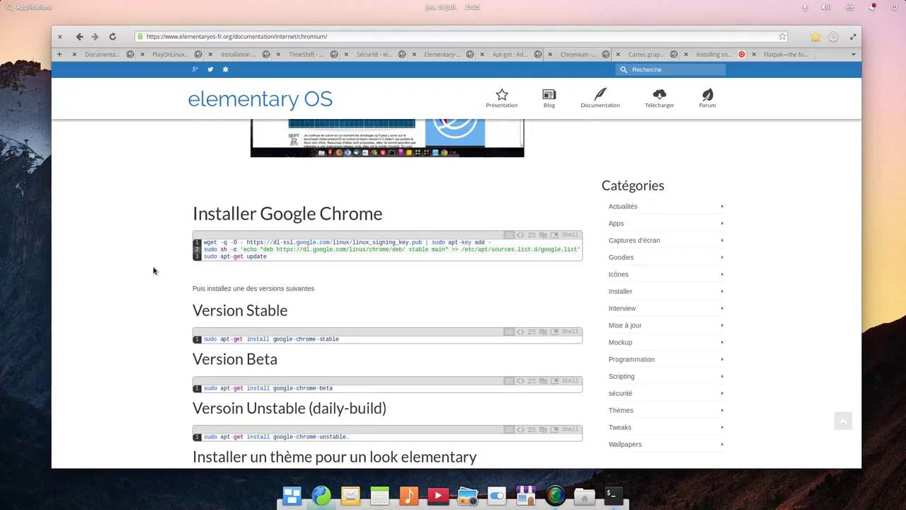
scroll(153, 270, down, 2)
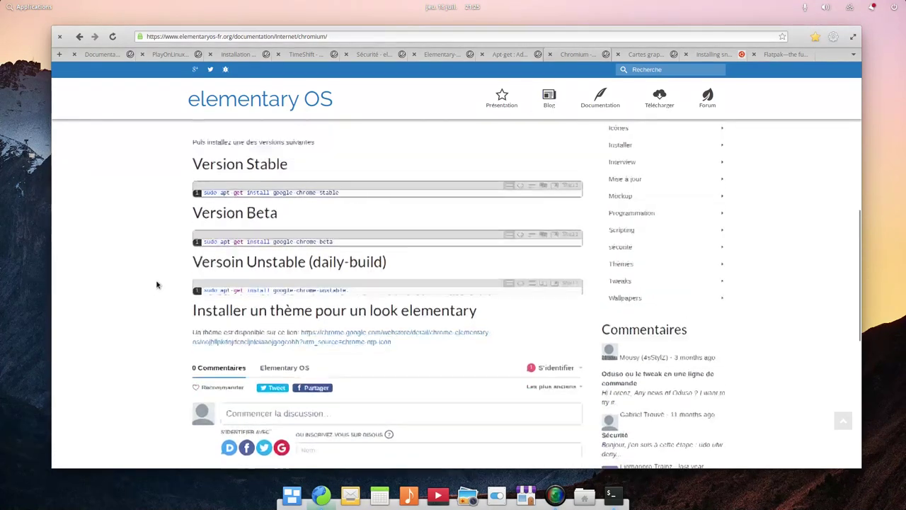
scroll(237, 245, up, 1)
scroll(238, 246, up, 5)
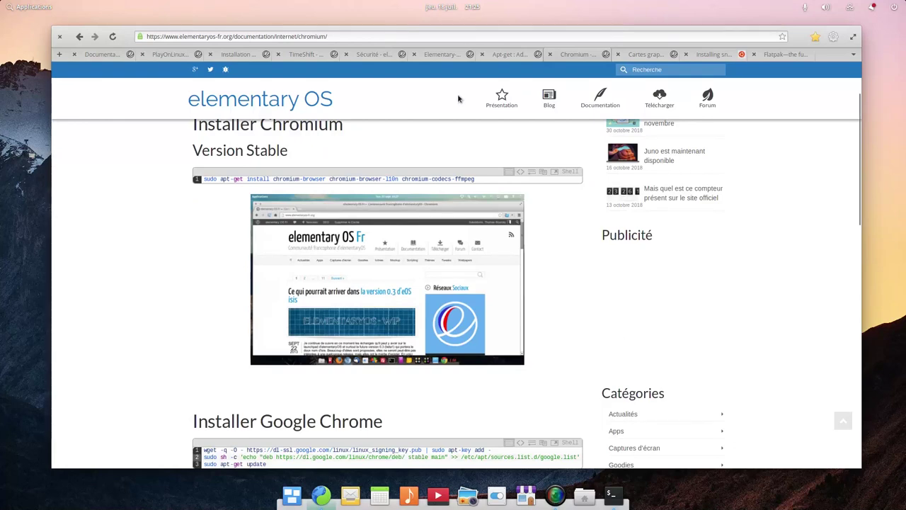
- From the Cartes graphiques page, open the "Drivers Libres et Optimisés" topic and examine its repository command and supported card brands
click(645, 54)
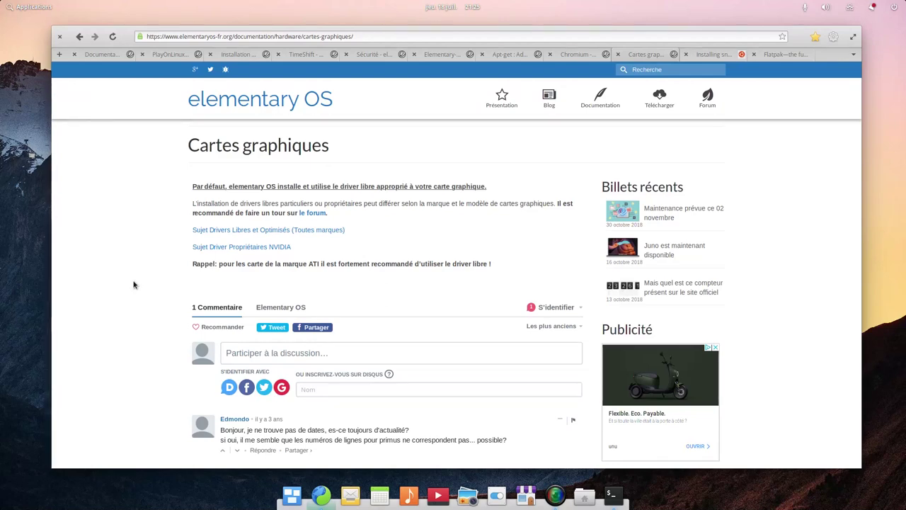
click(289, 234)
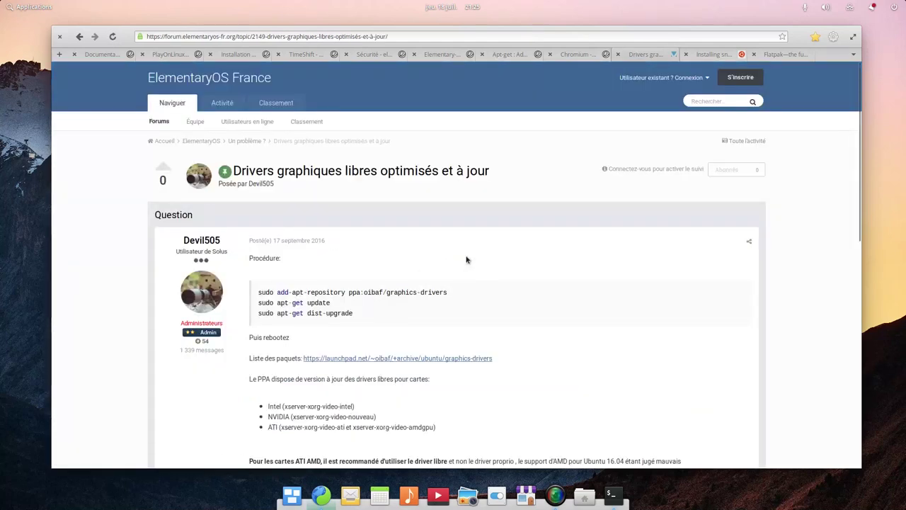
drag(259, 292, 447, 293)
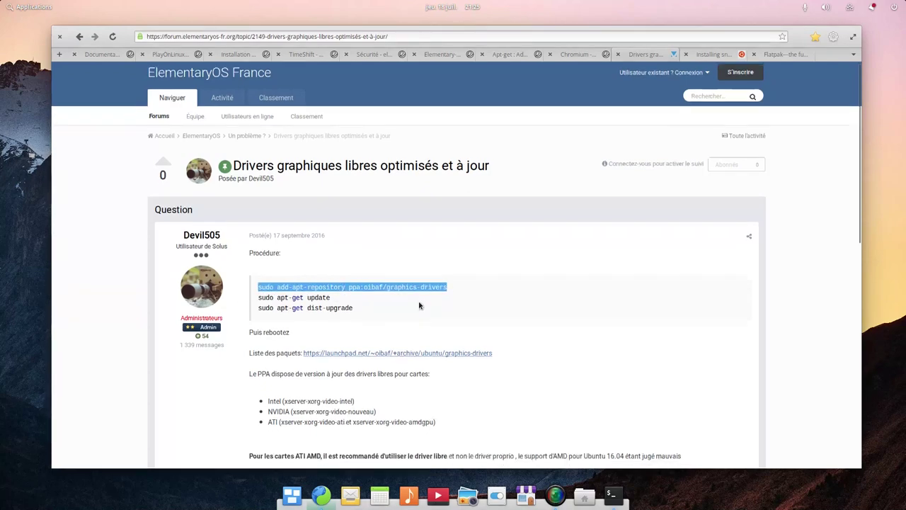
scroll(419, 304, down, 3)
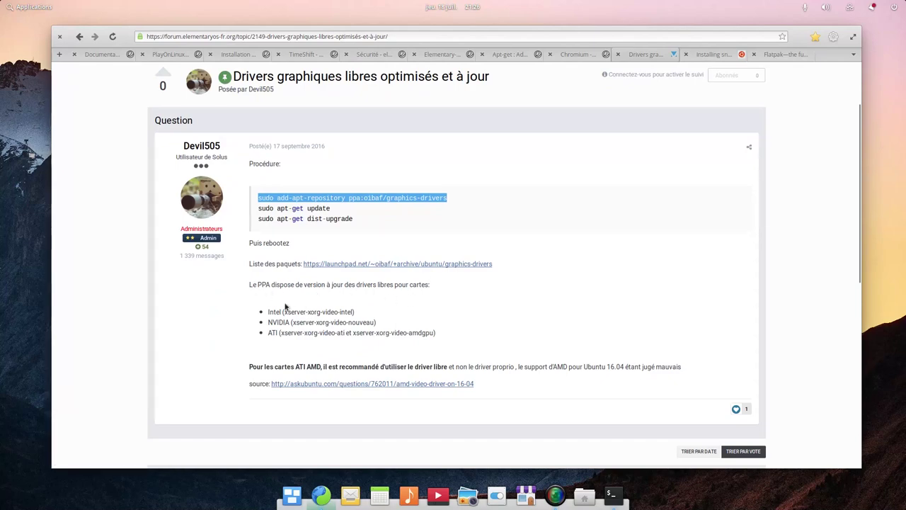
drag(268, 312, 281, 312)
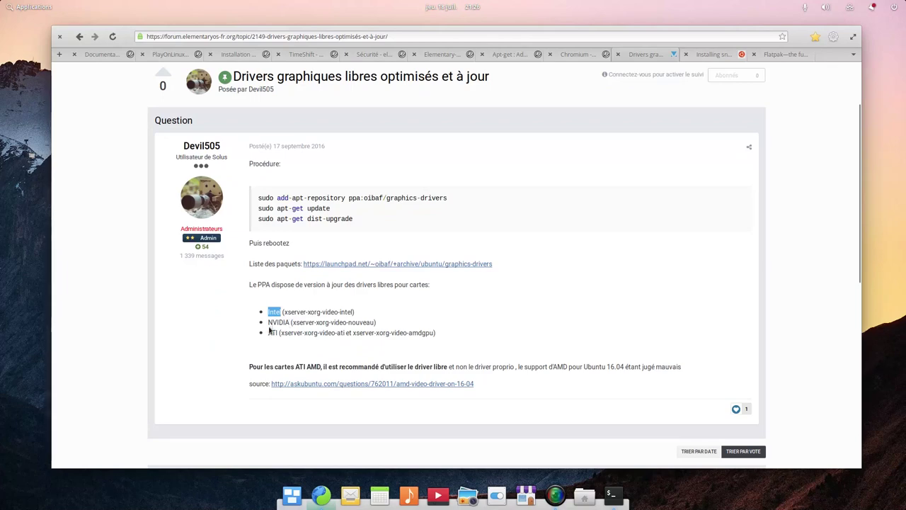
- Go back to the Cartes graphiques page, open the proprietary NVIDIA driver topic and examine its installation commands
click(79, 36)
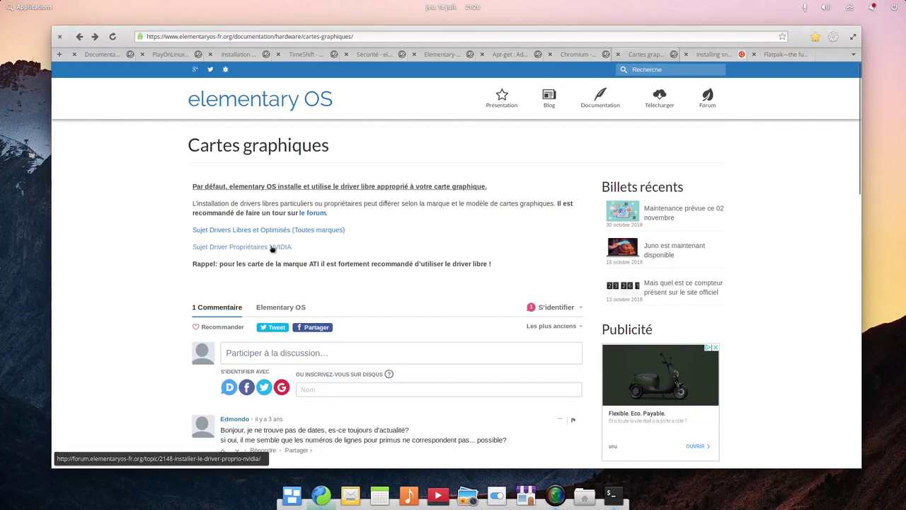
click(272, 247)
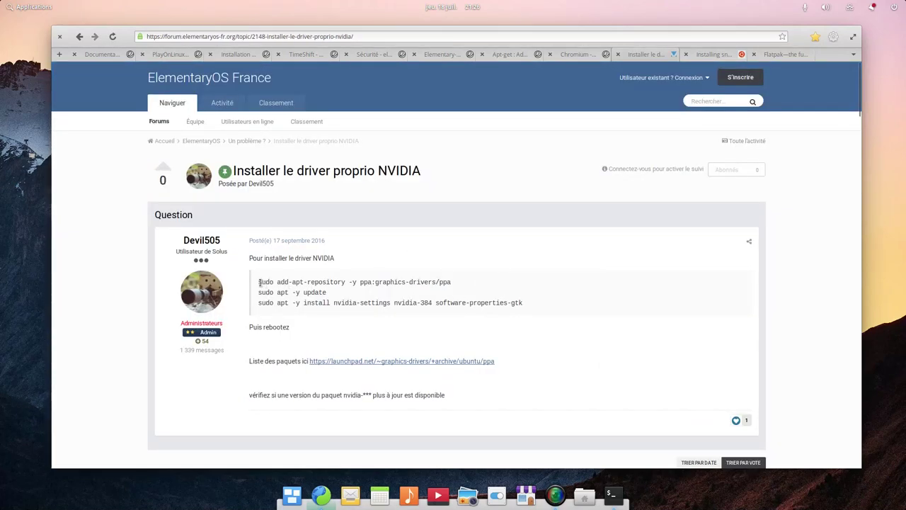
drag(258, 282, 423, 289)
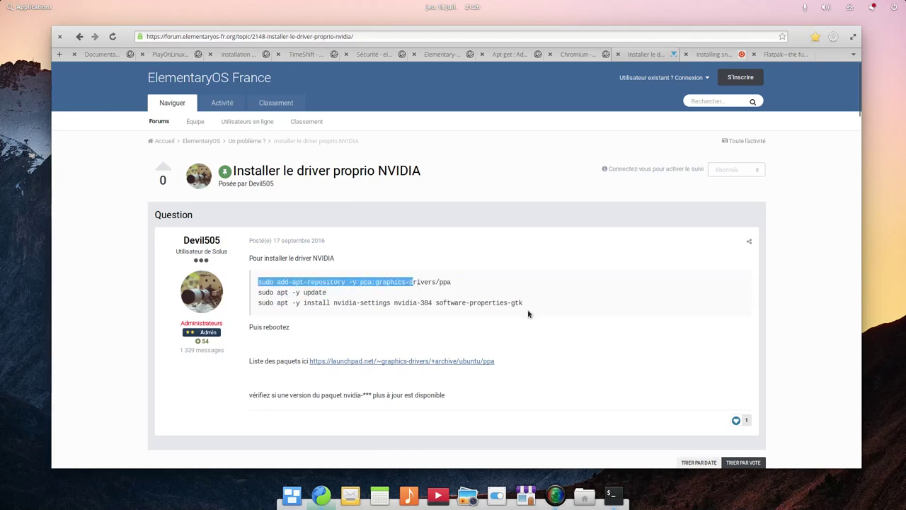
scroll(527, 305, down, 4)
scroll(526, 301, up, 2)
scroll(527, 301, down, 2)
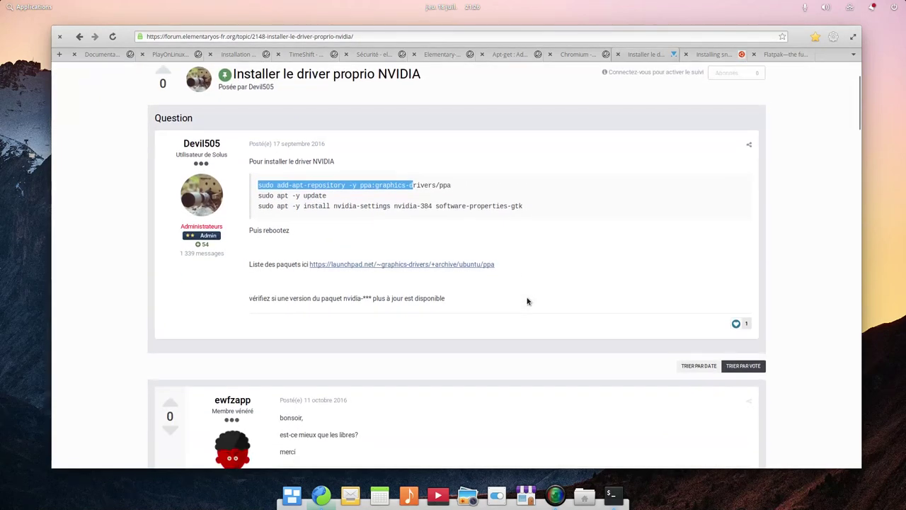
scroll(526, 298, up, 4)
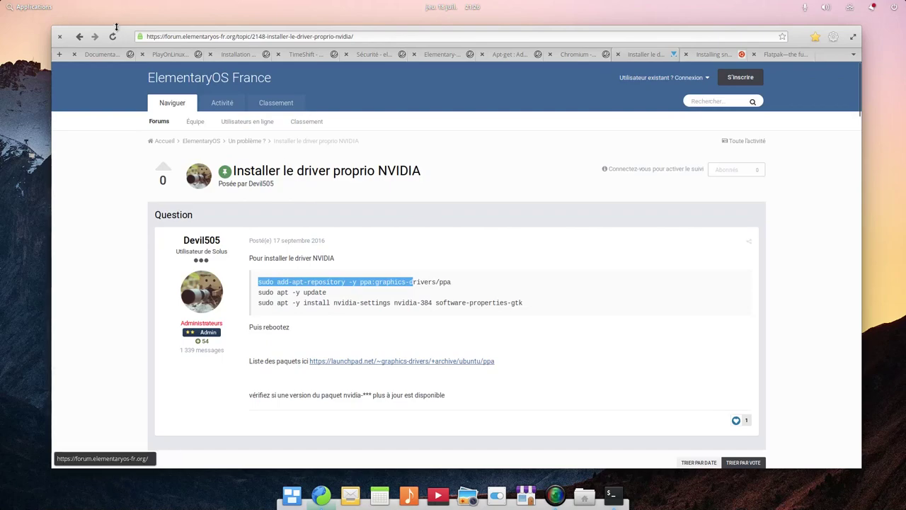
- Go back to the Cartes graphiques page and reread the "Drivers Libres et Optimisés" forum topic
click(80, 36)
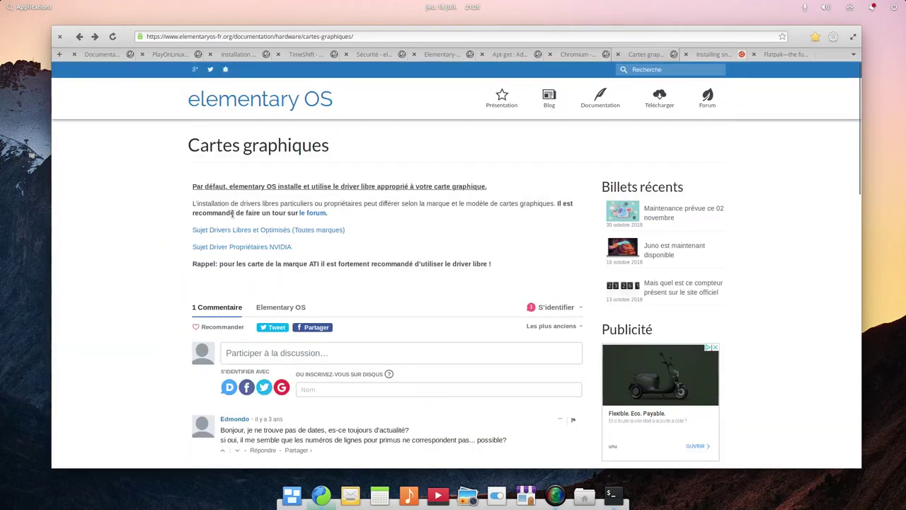
click(306, 231)
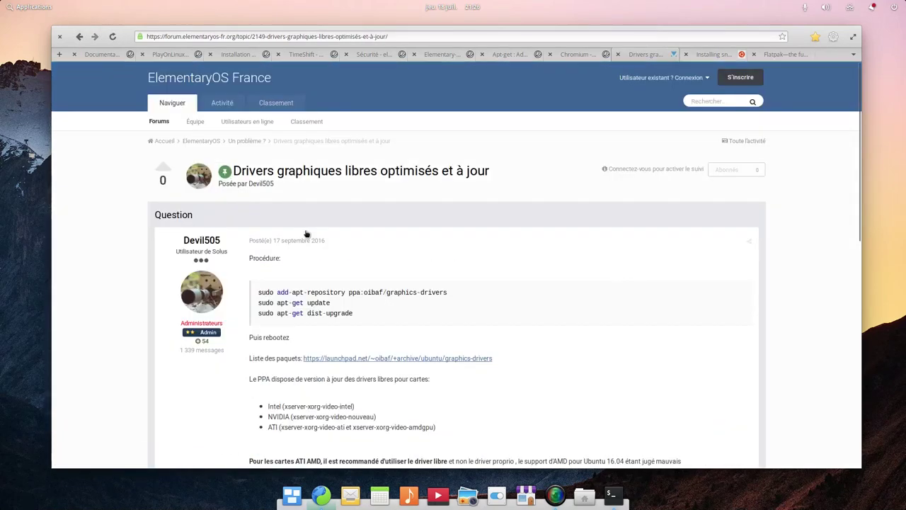
scroll(306, 234, down, 3)
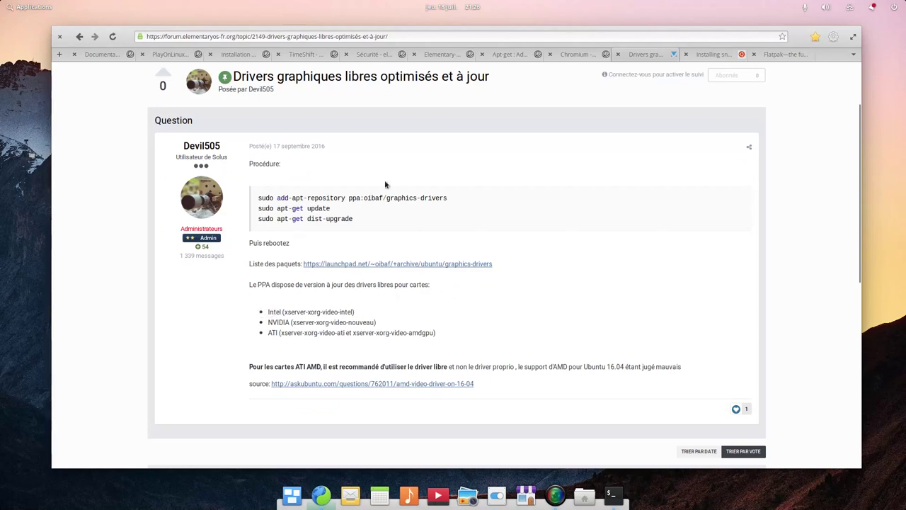
scroll(396, 181, up, 3)
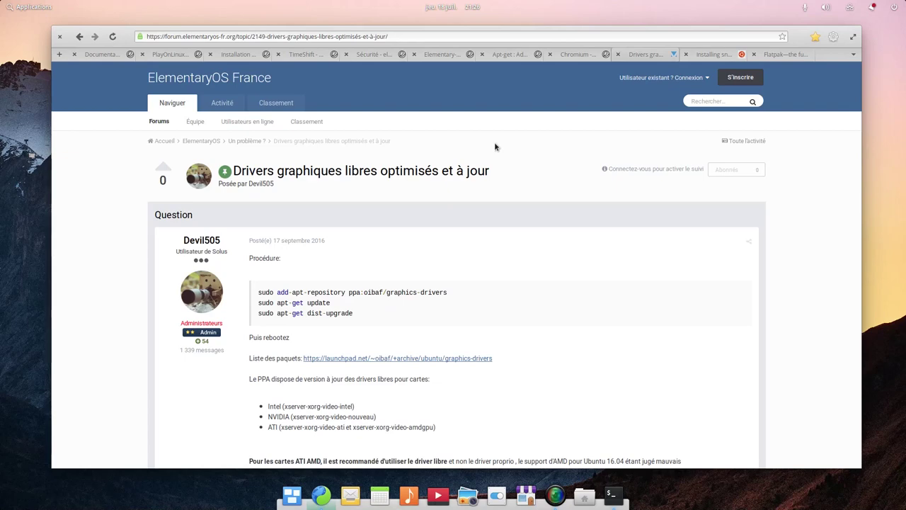
- Review the "Installing snap on elementary OS" guide and the Flatpak elementary OS Quick Setup page
click(711, 55)
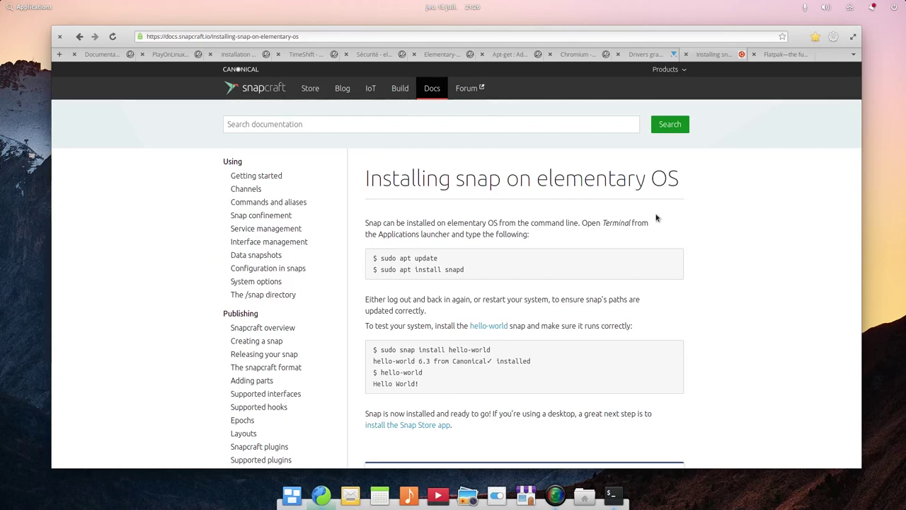
scroll(655, 218, down, 1)
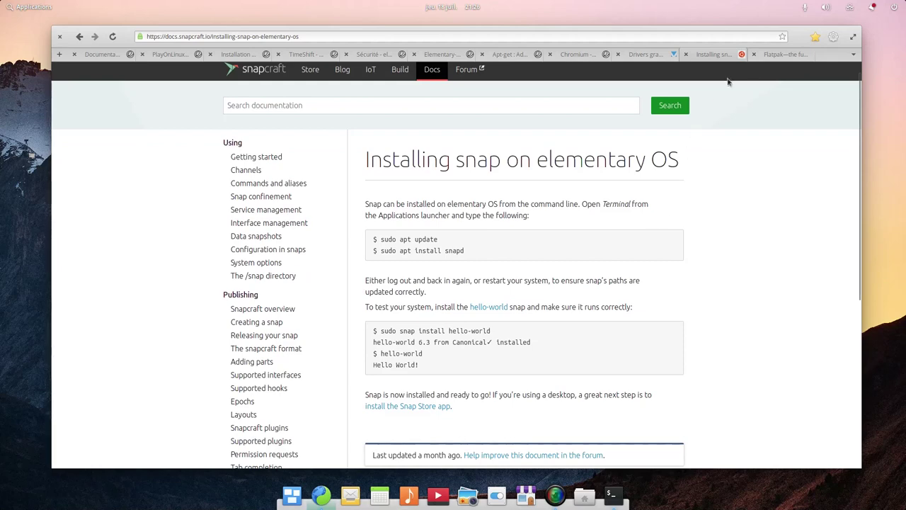
click(778, 57)
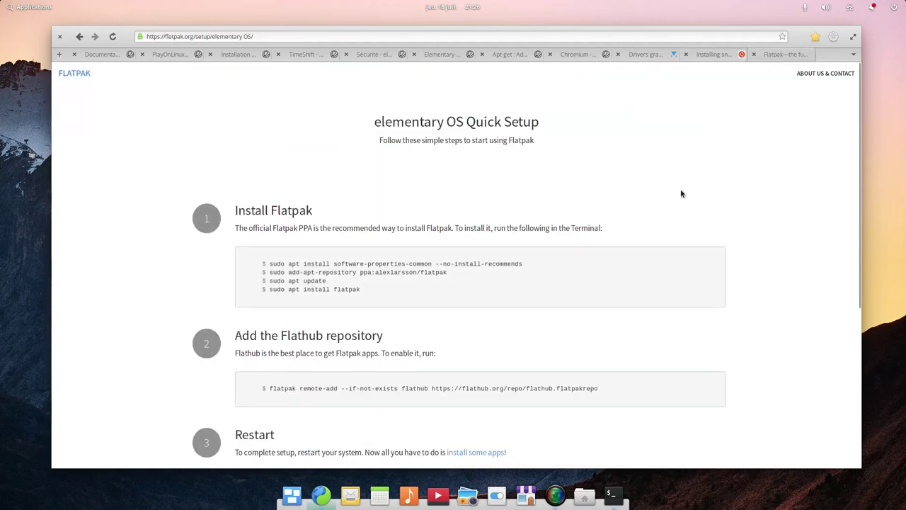
scroll(681, 193, down, 3)
scroll(682, 193, up, 3)
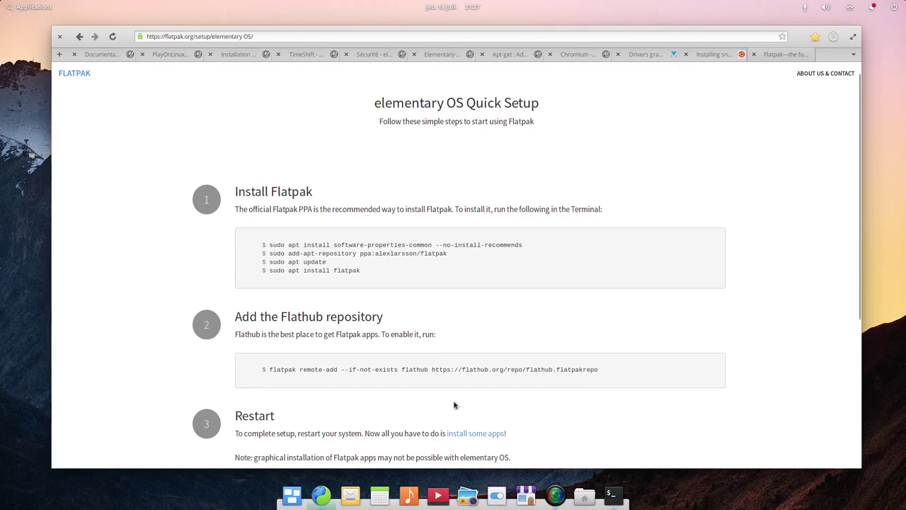
- Minimize the browser, close the Terminal and open the system settings (Paramètres du système)
click(321, 495)
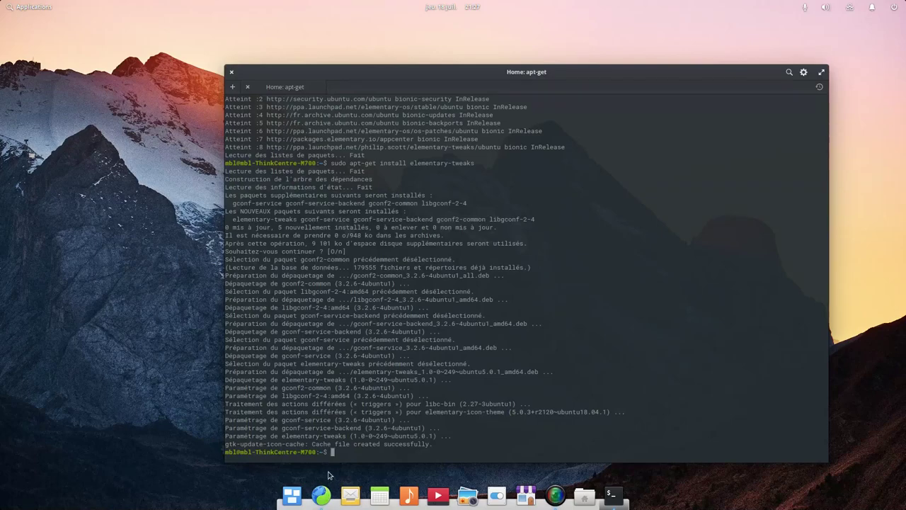
click(232, 73)
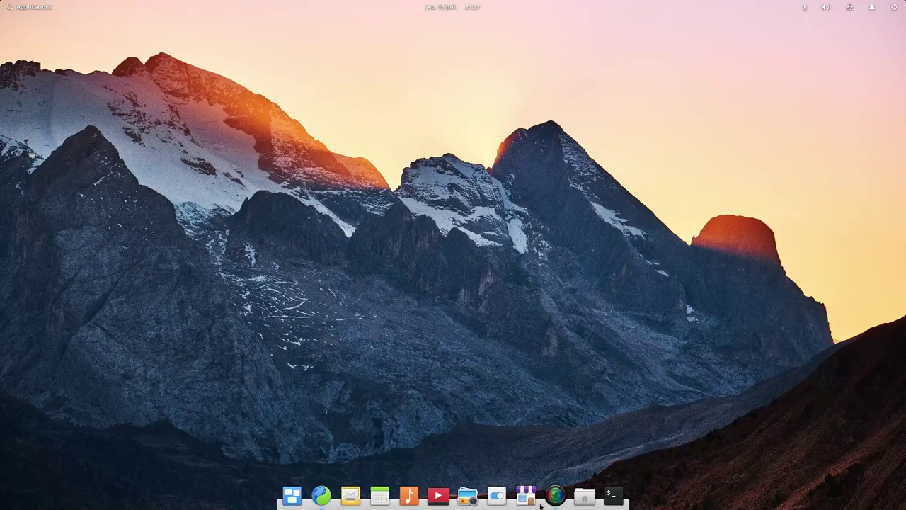
click(497, 496)
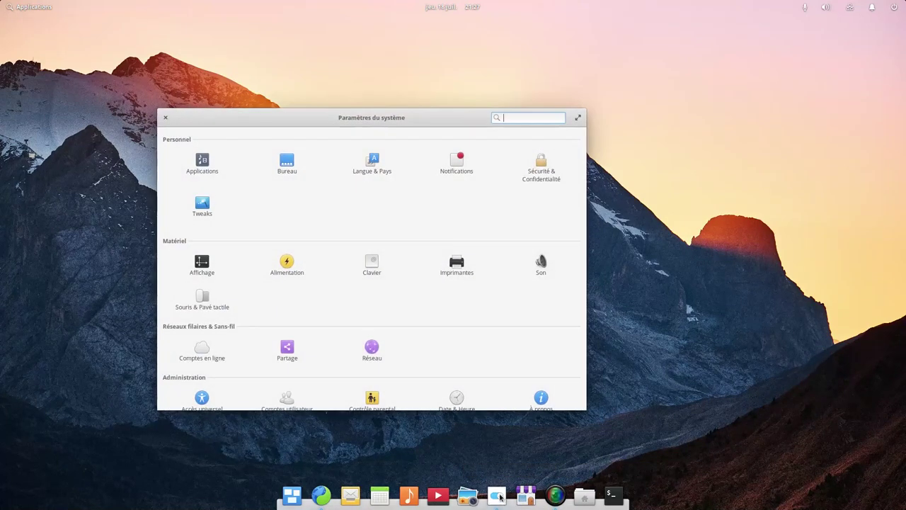
- Open the Tweaks settings and review the GTK+, icon and cursor theme choices on the Apparence page, keeping elementary
click(204, 206)
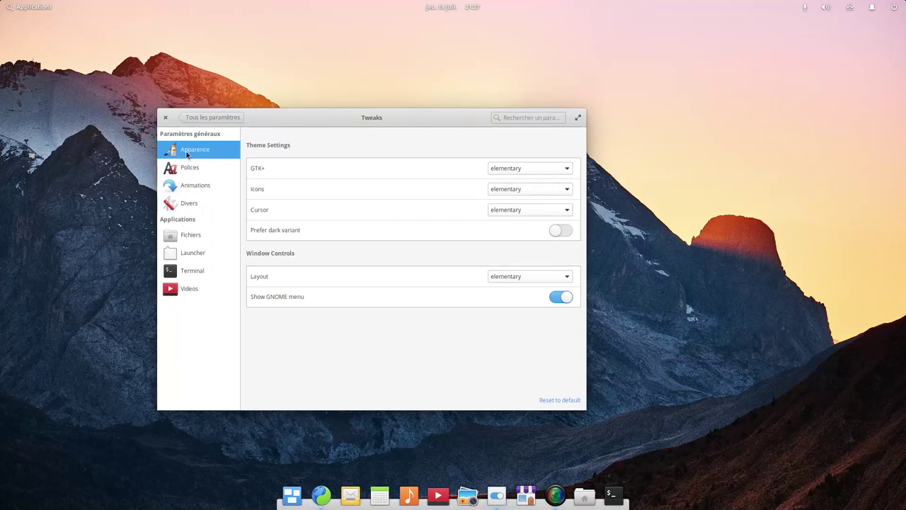
click(553, 168)
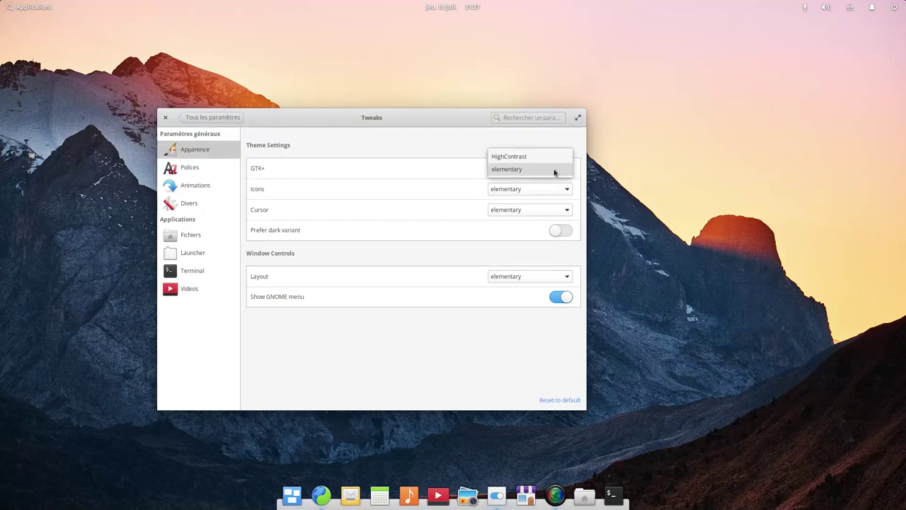
click(557, 170)
click(556, 190)
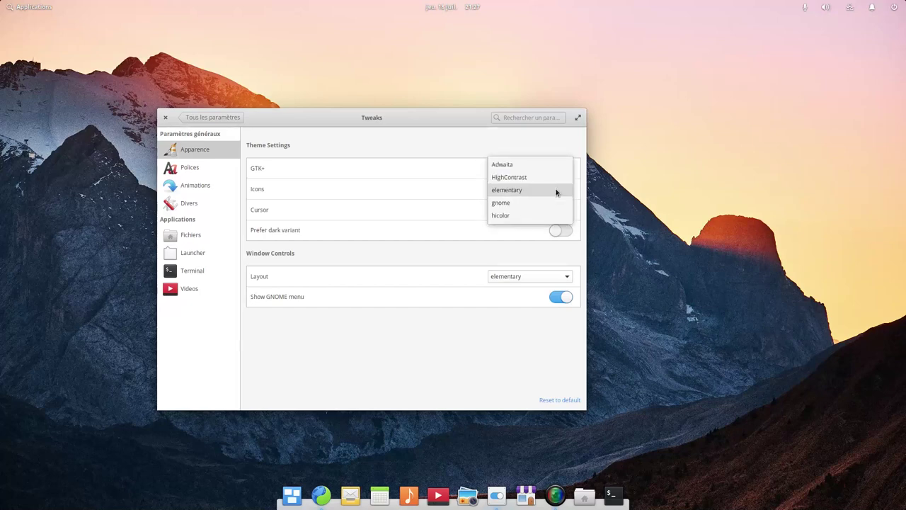
click(555, 188)
click(554, 208)
click(555, 208)
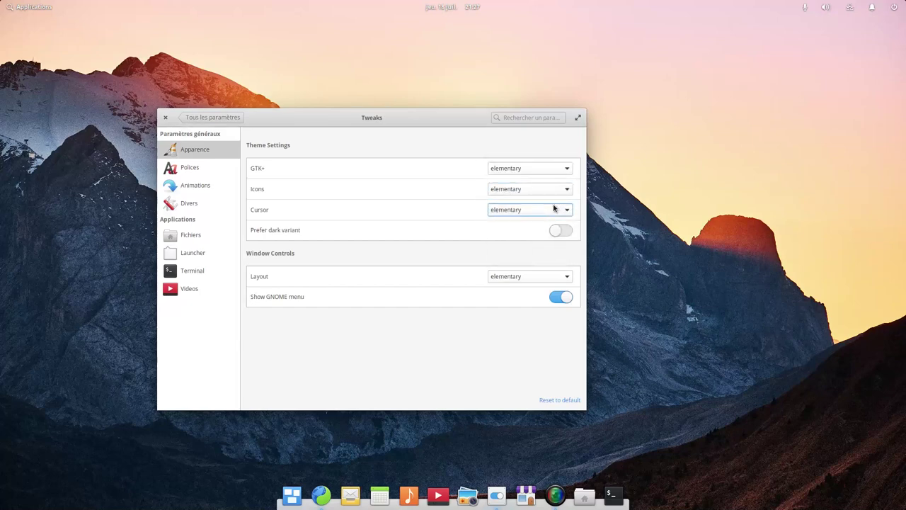
- Review the Polices, Animations, Divers, Fichiers, Launcher, Terminal and Videos pages of Tweaks and close the system settings
click(184, 168)
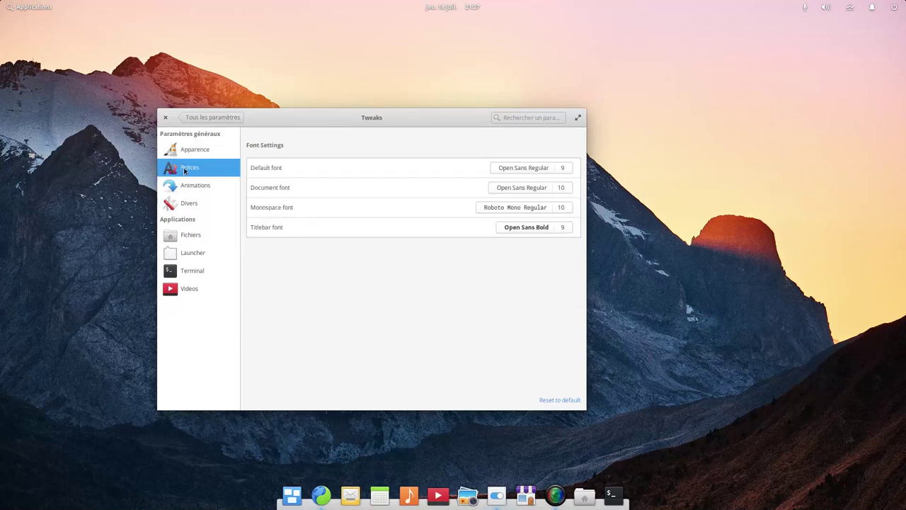
click(191, 187)
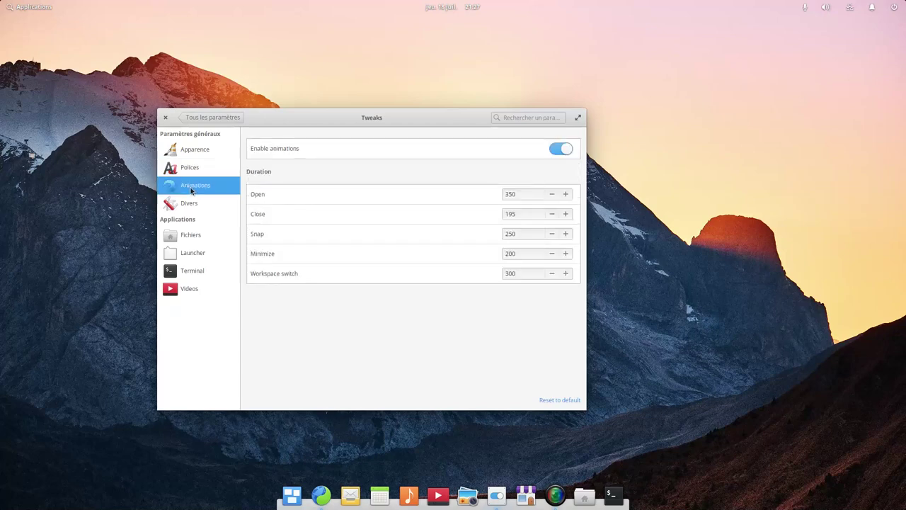
click(195, 208)
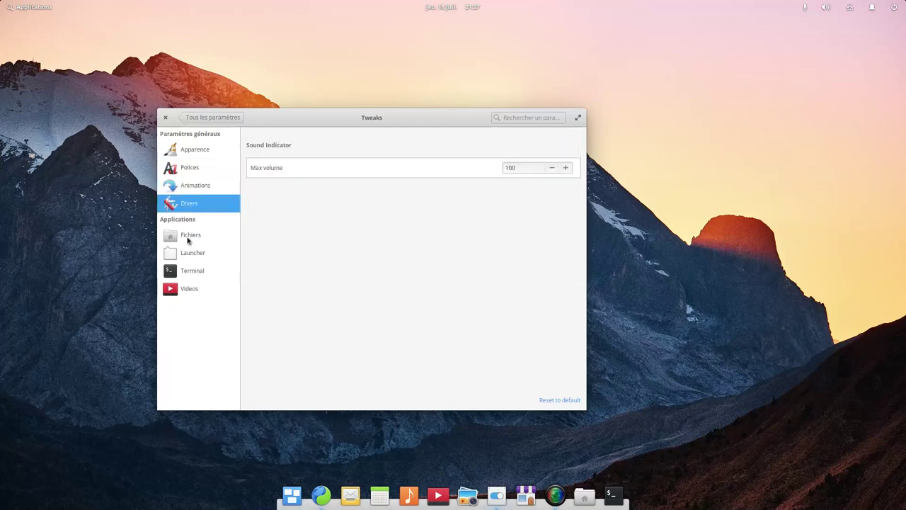
click(188, 241)
click(198, 257)
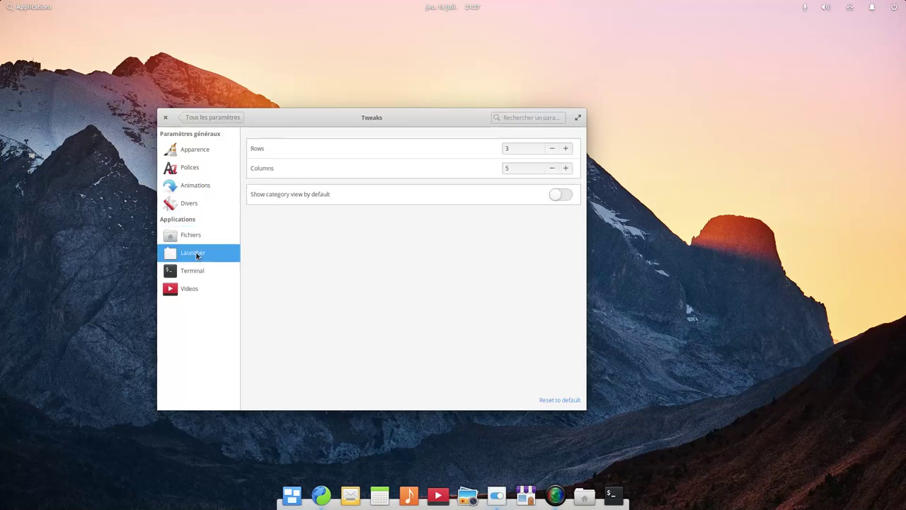
click(199, 279)
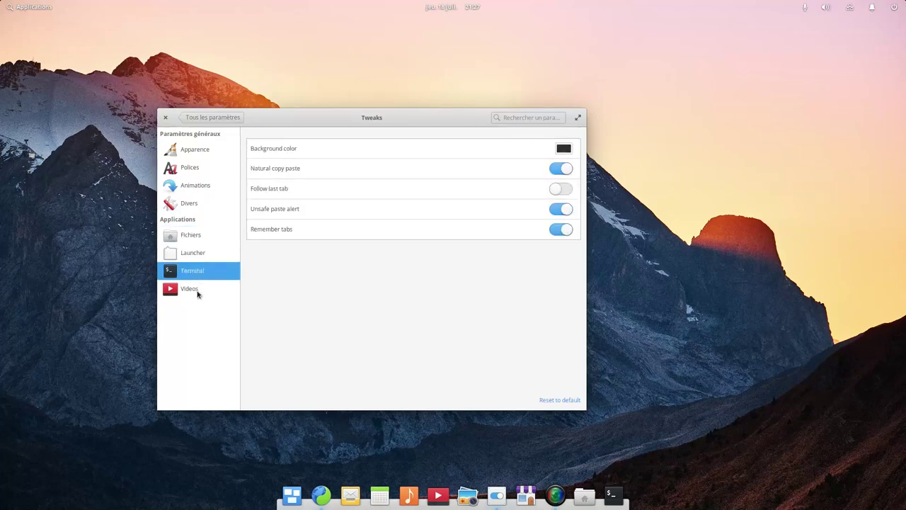
click(197, 290)
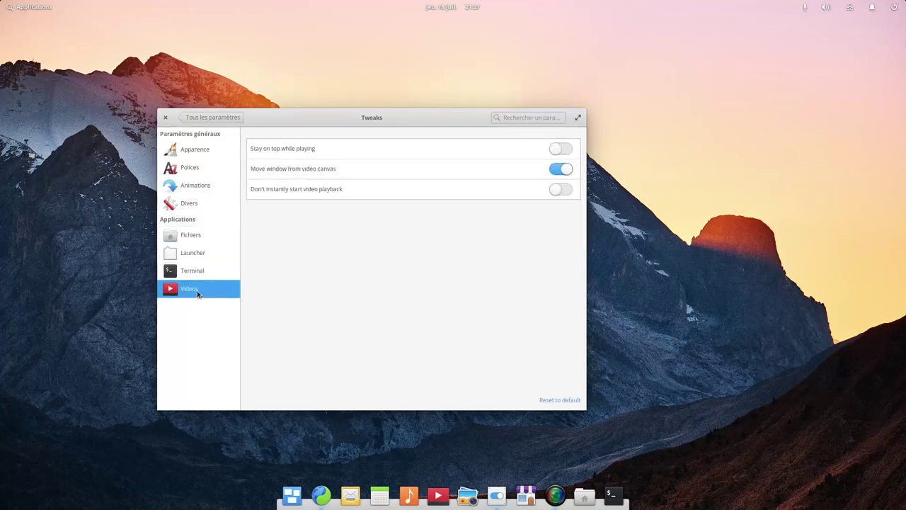
click(166, 117)
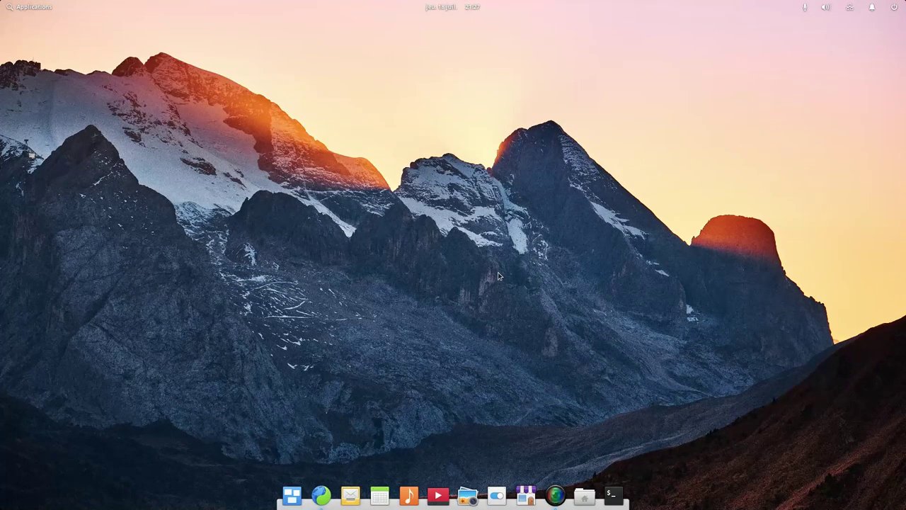
- Open the Terminal and run "sudo apt install ubuntu-restricted-extras"
click(613, 493)
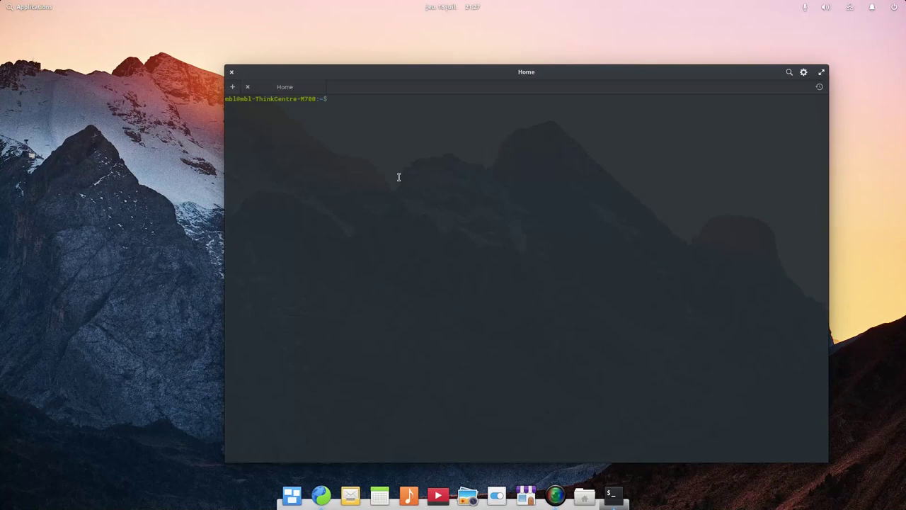
text(sudo apt install ubuntu-restricted)
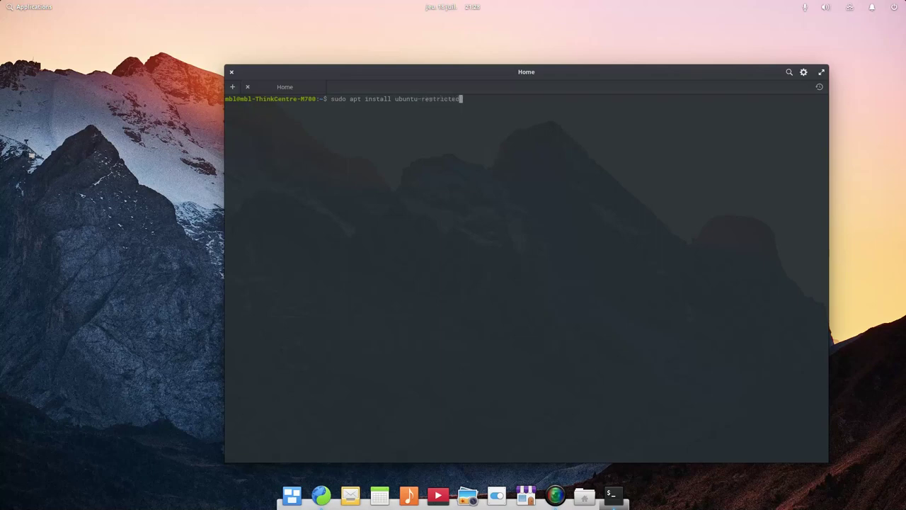
text(.e)
key(Left)
key(Left)
key(Left)
key(Left)
key(Left)
key(Left)
key(Left)
text(-)
key(Right)
key(Right)
key(Right)
key(Right)
key(Right)
key(Return)
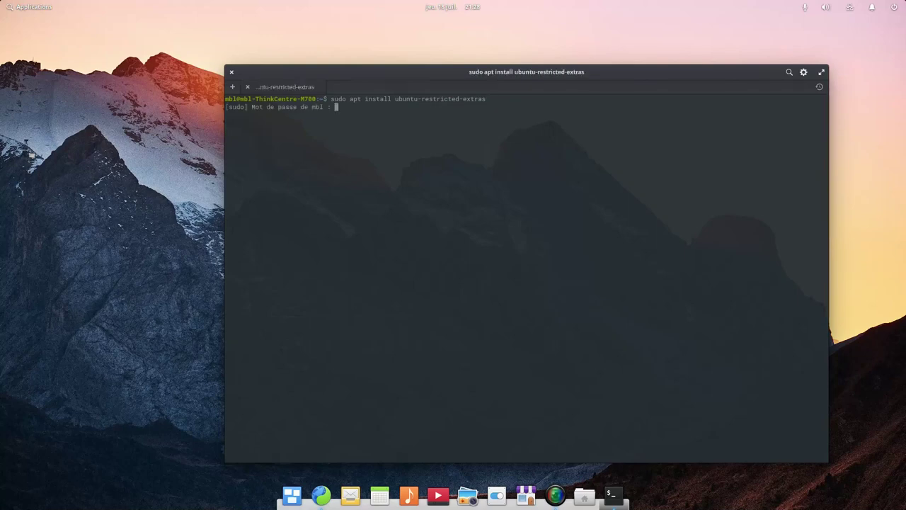
- Enter the sudo account password and accept the installation of the restricted extras packages
text(********)
key(Return)
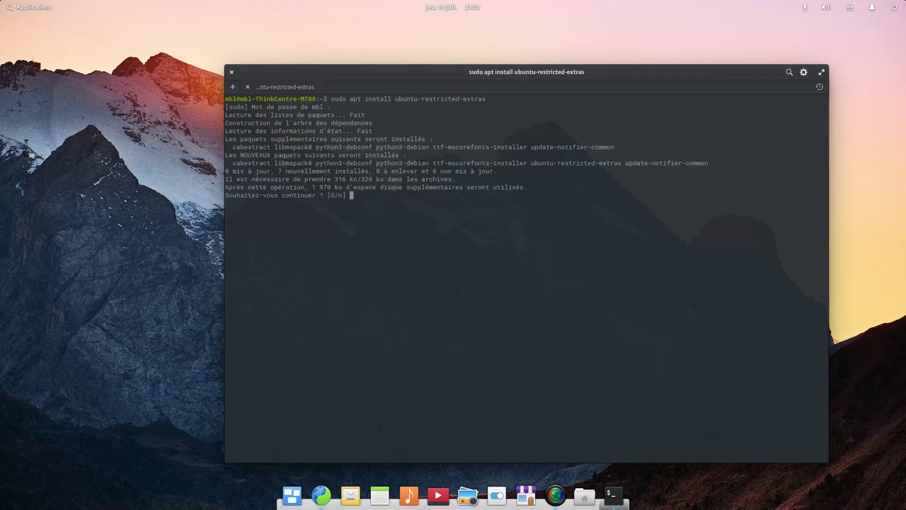
key(Return)
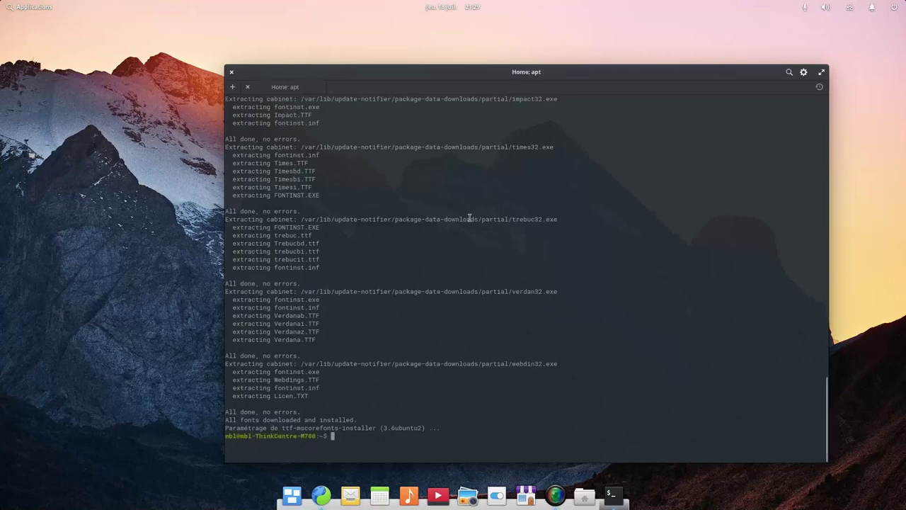
- Review the package and Microsoft font installation output from start to end and close the Terminal
scroll(465, 347, up, 8)
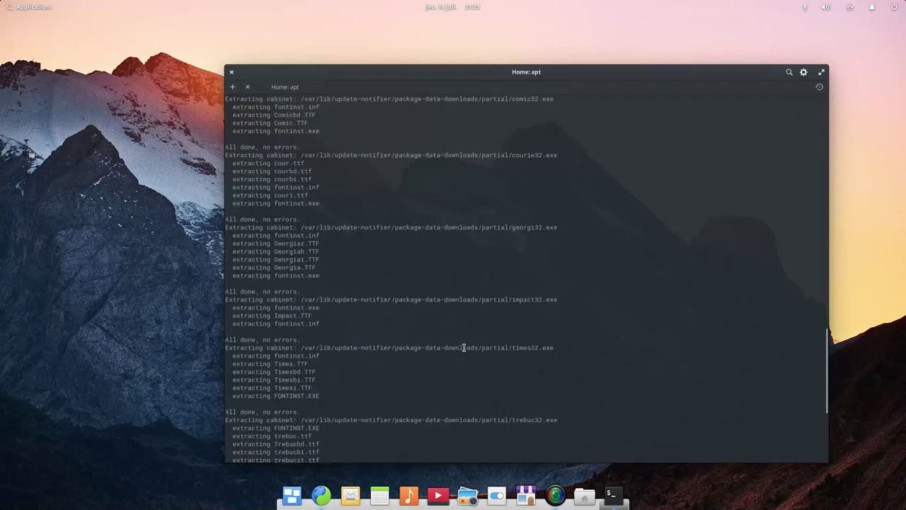
scroll(464, 347, up, 12)
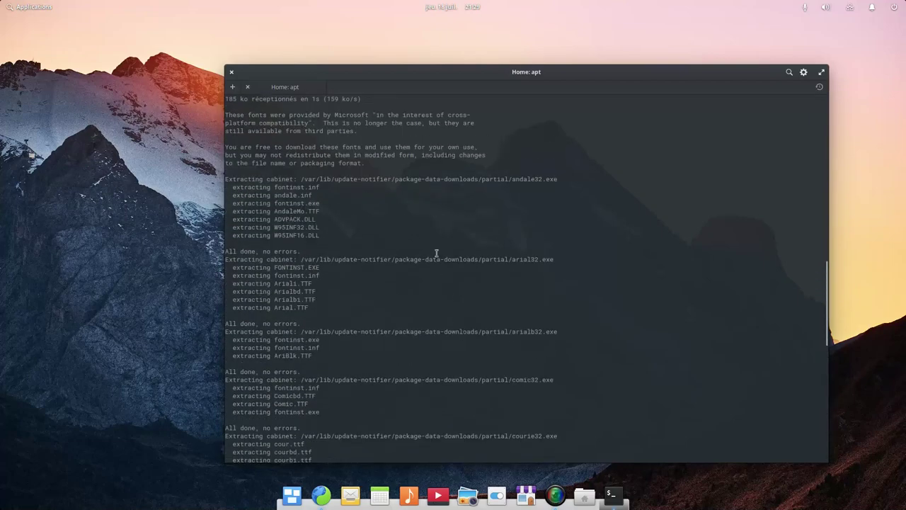
scroll(460, 217, up, 8)
scroll(461, 226, down, 20)
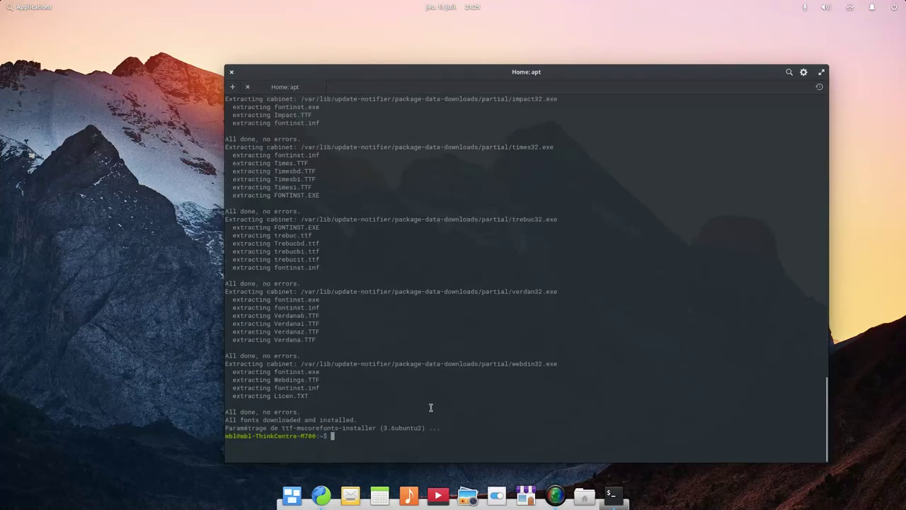
scroll(436, 354, up, 20)
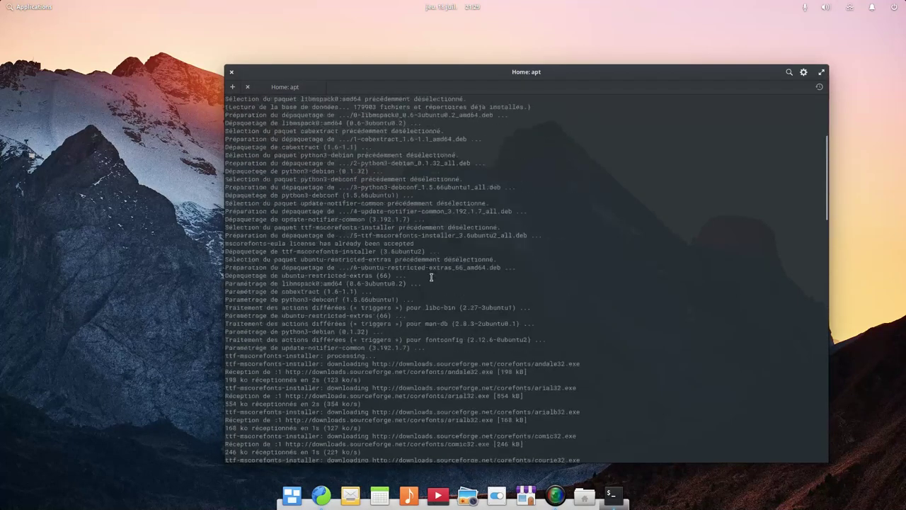
scroll(431, 277, up, 7)
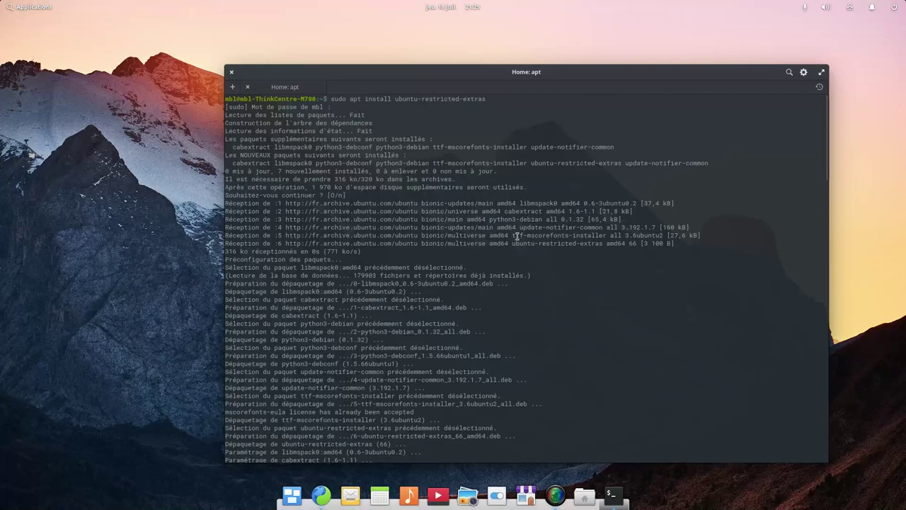
scroll(534, 269, down, 15)
scroll(533, 308, down, 12)
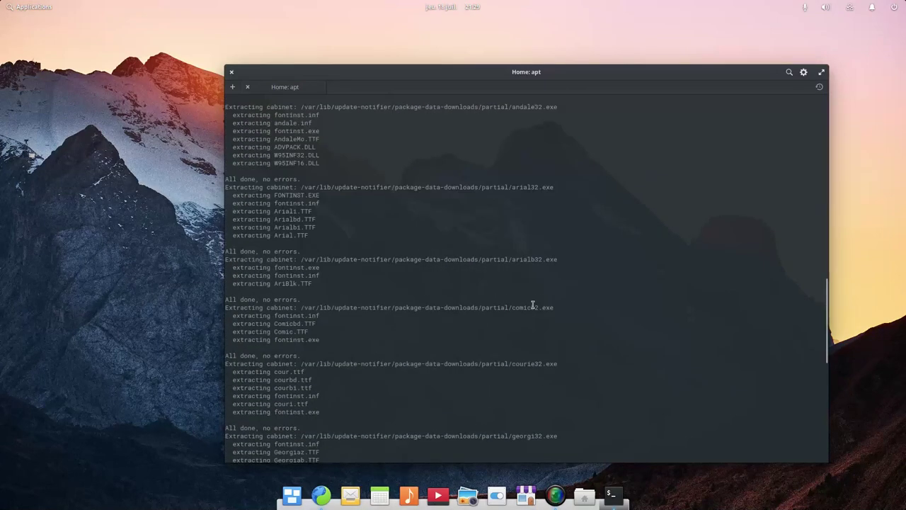
scroll(527, 327, down, 17)
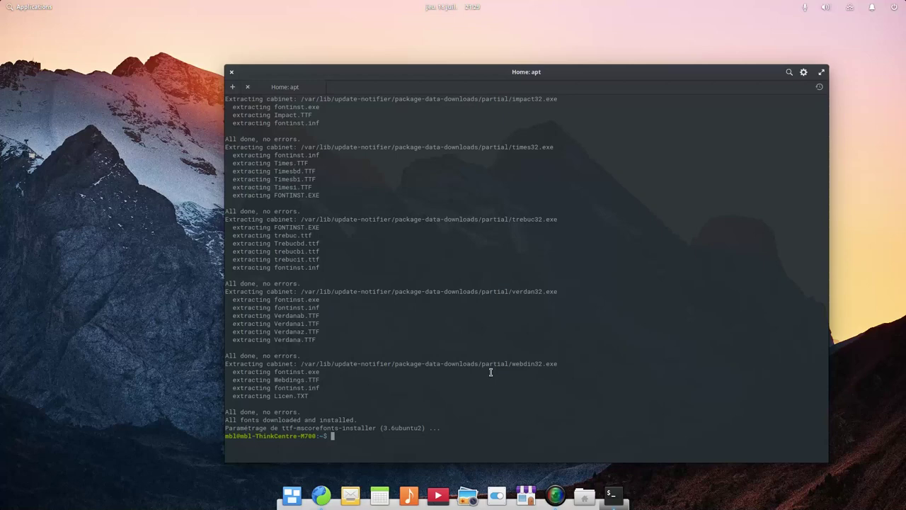
click(233, 73)
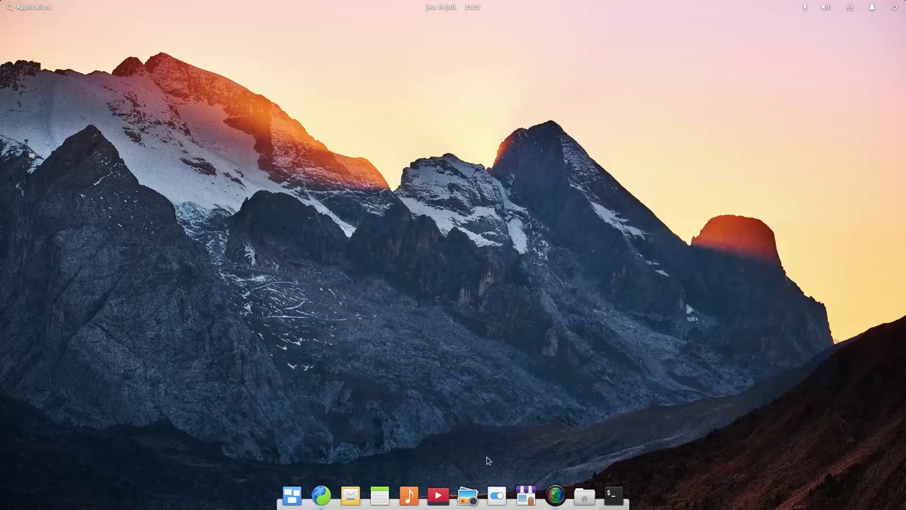
- Open the AppCenter, search for "scan" and open the page of Outil de numérisation Simple Scan
click(526, 495)
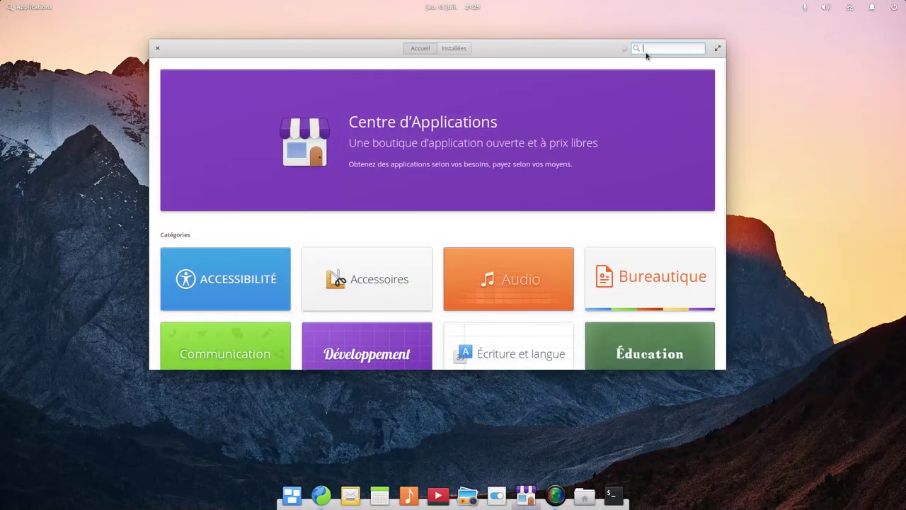
text(scan)
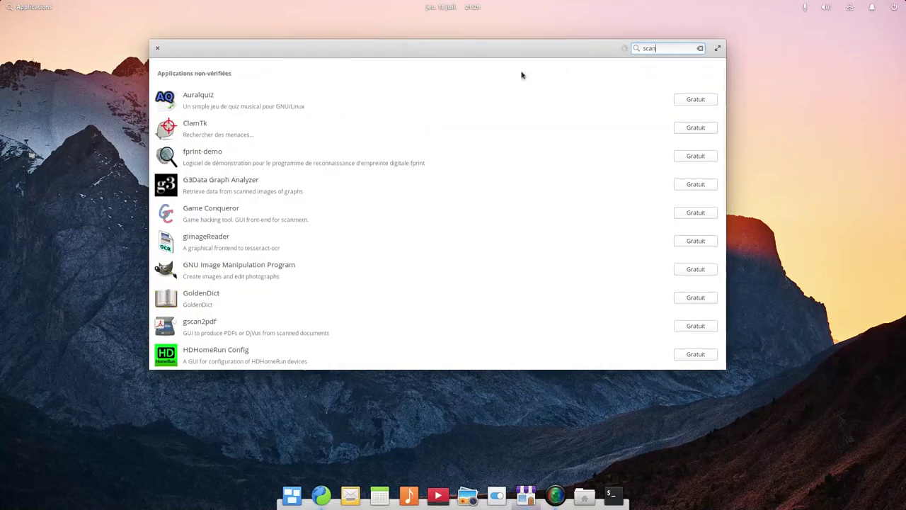
scroll(337, 235, down, 2)
scroll(337, 235, down, 6)
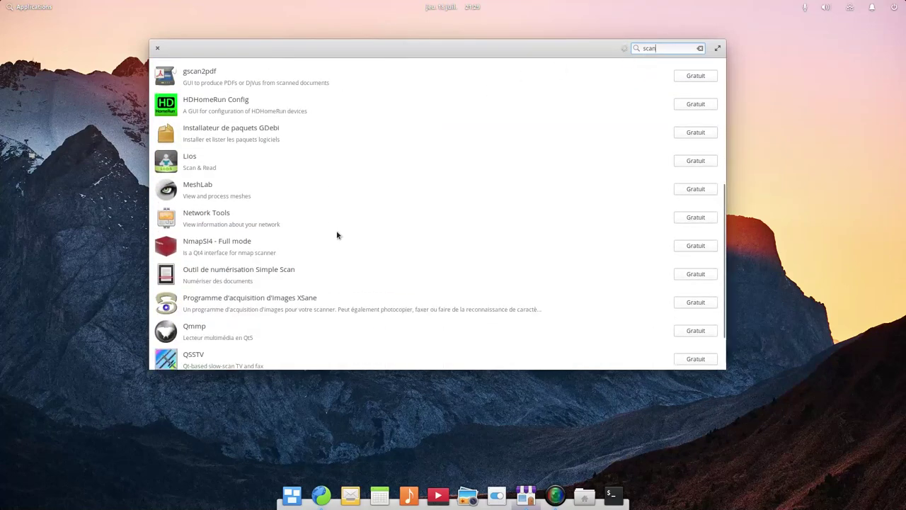
click(259, 240)
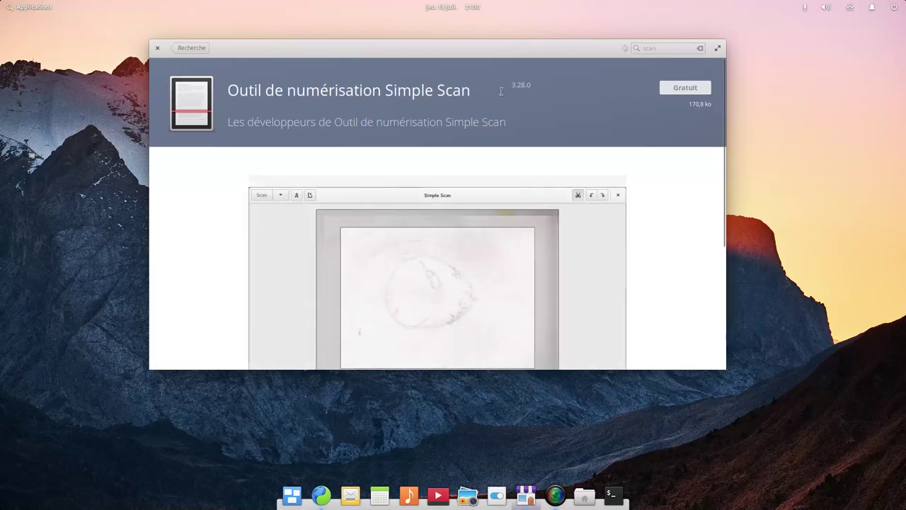
- Install Outil de numérisation Simple Scan, authenticating with the account password
click(676, 89)
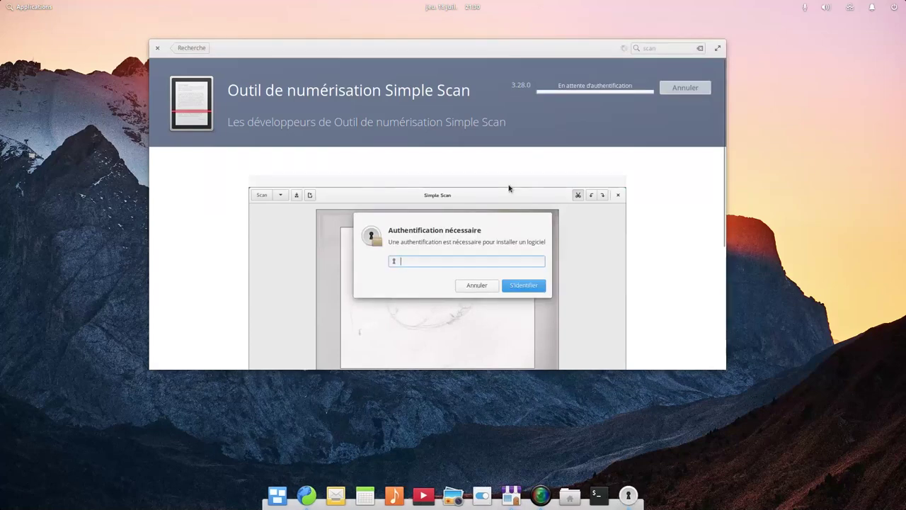
text(•••••••)
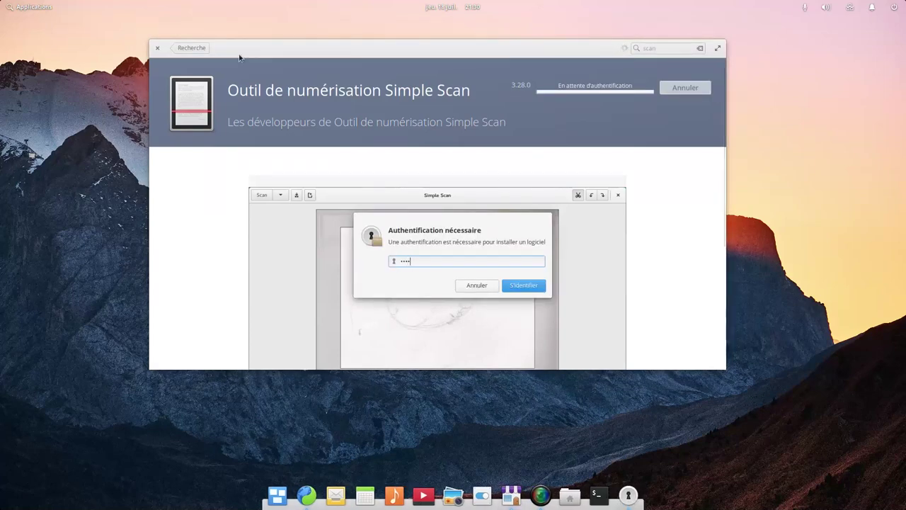
key(Return)
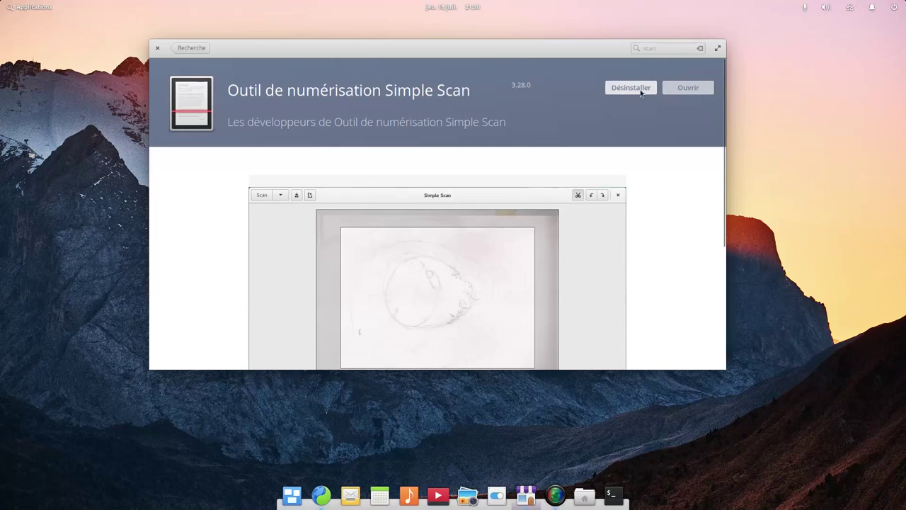
- Return to the "scan" search results and clear the search term to get back to the AppCenter home page
click(191, 48)
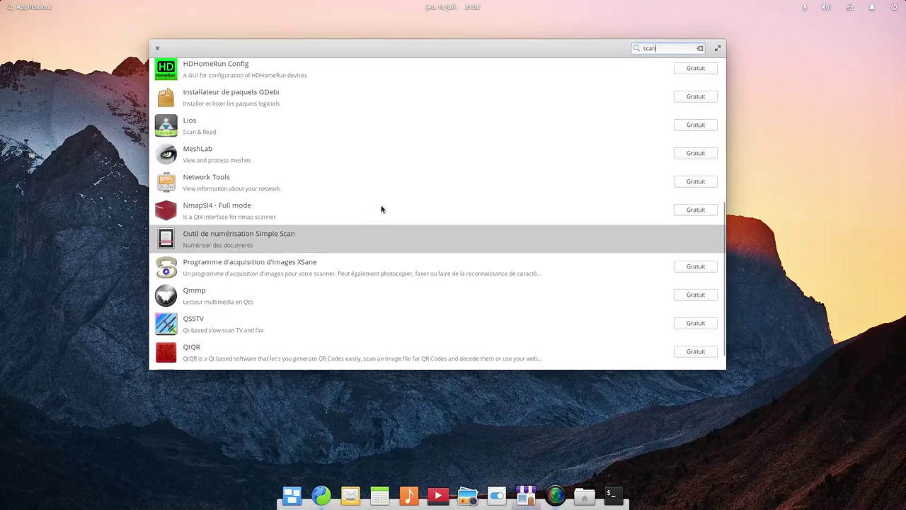
scroll(379, 191, up, 5)
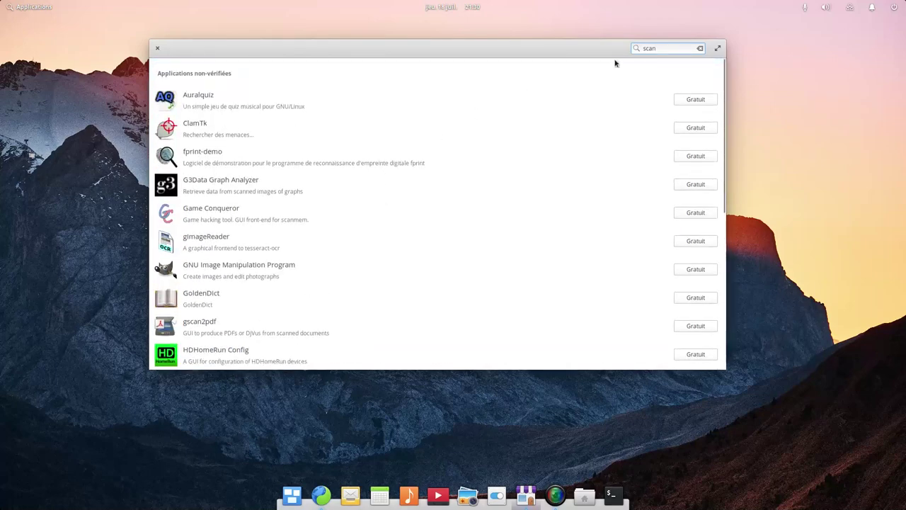
click(661, 49)
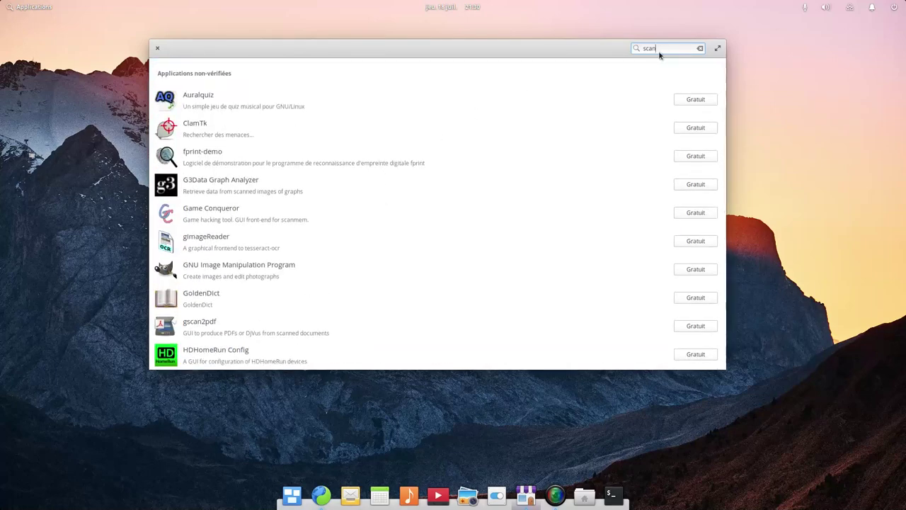
key(BackSpace)
key(BackSpace)
key(BackSpace)
key(BackSpace)
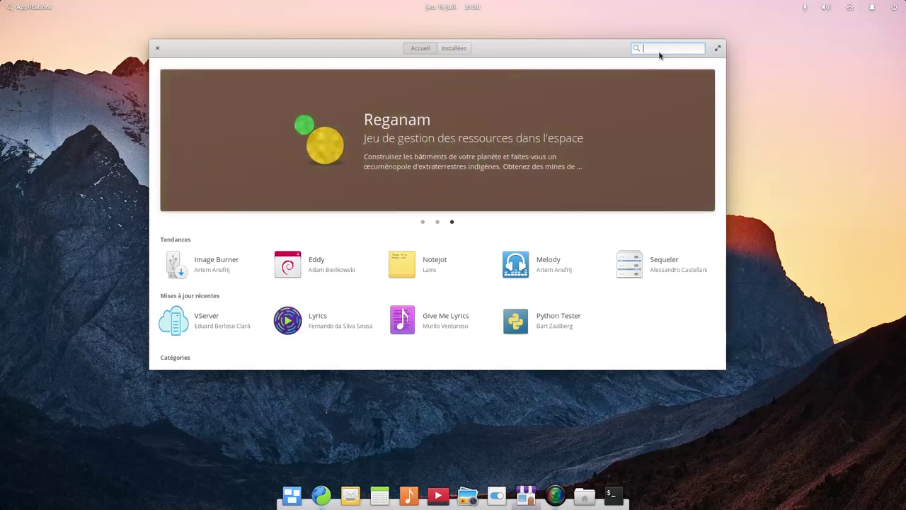
- Search the AppCenter for "ele", look through the results and clear the search term
text(ele)
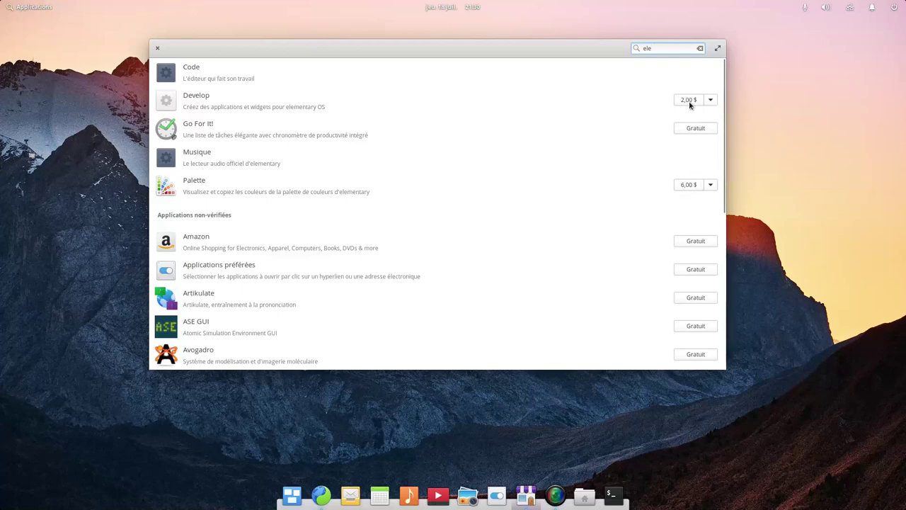
scroll(632, 198, down, 5)
scroll(600, 191, down, 3)
scroll(334, 75, up, 7)
key(BackSpace)
- Browse the applications in the Production de médias category and return to the AppCenter home page
scroll(481, 221, down, 6)
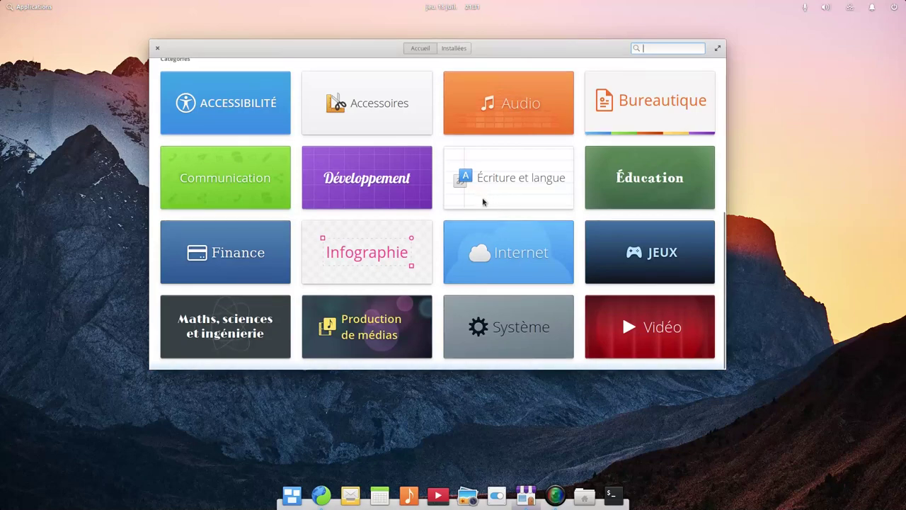
click(374, 328)
scroll(445, 177, down, 10)
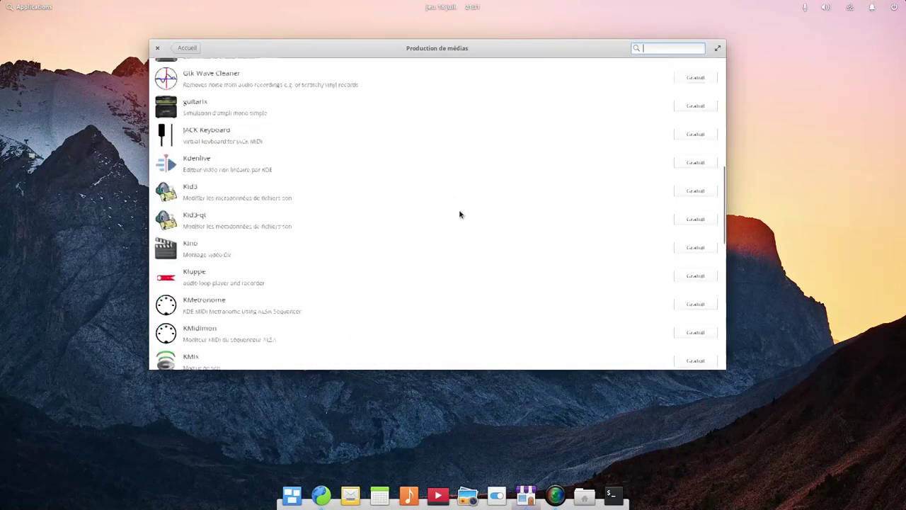
scroll(436, 154, up, 5)
scroll(436, 154, up, 5)
click(187, 48)
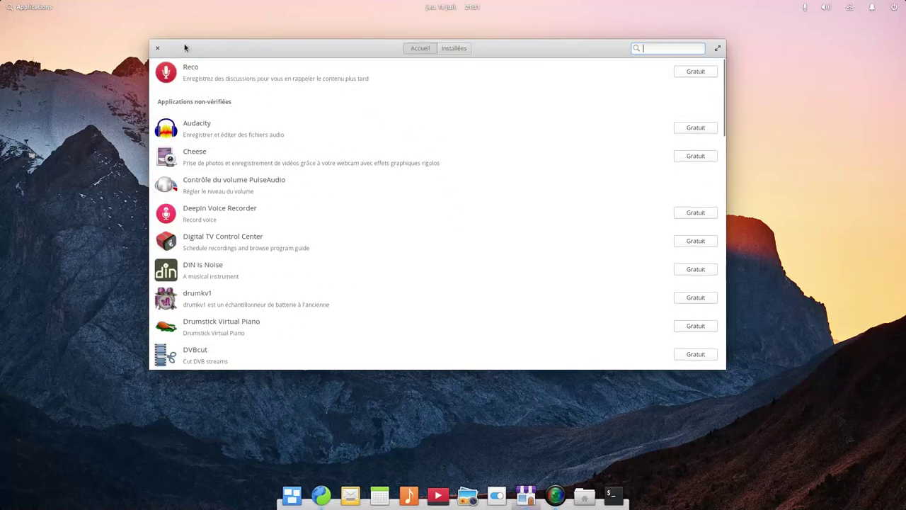
- Browse the applications in the Communication category and return to the AppCenter home page
click(222, 179)
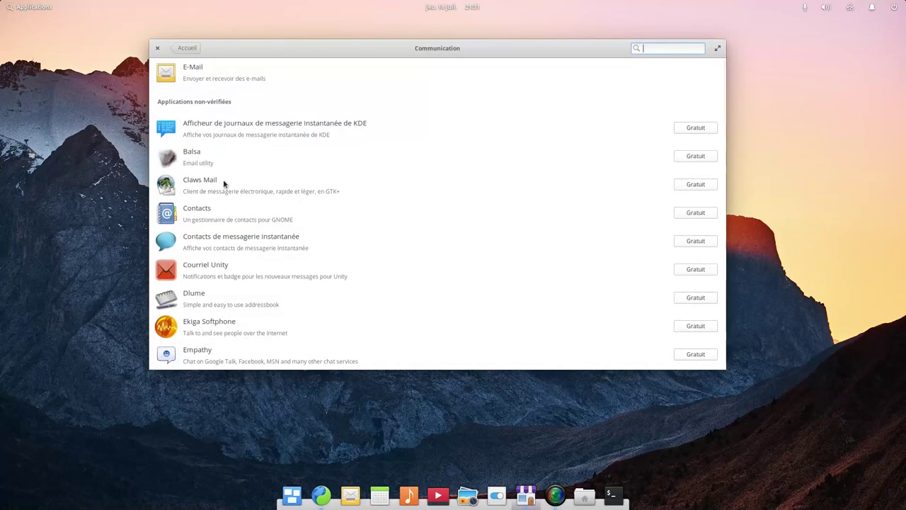
scroll(336, 150, down, 4)
click(187, 47)
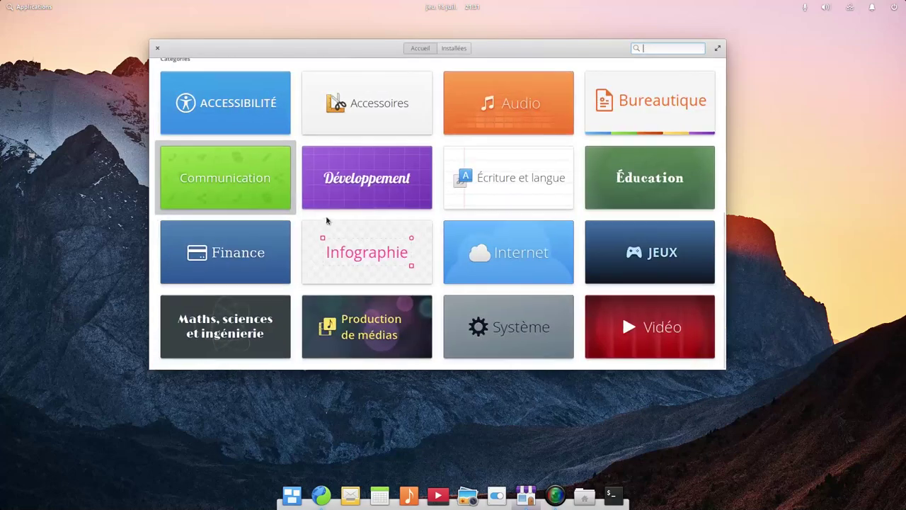
- Open the Bureautique category and look through its paid and free applications down to the unverified ones
click(664, 111)
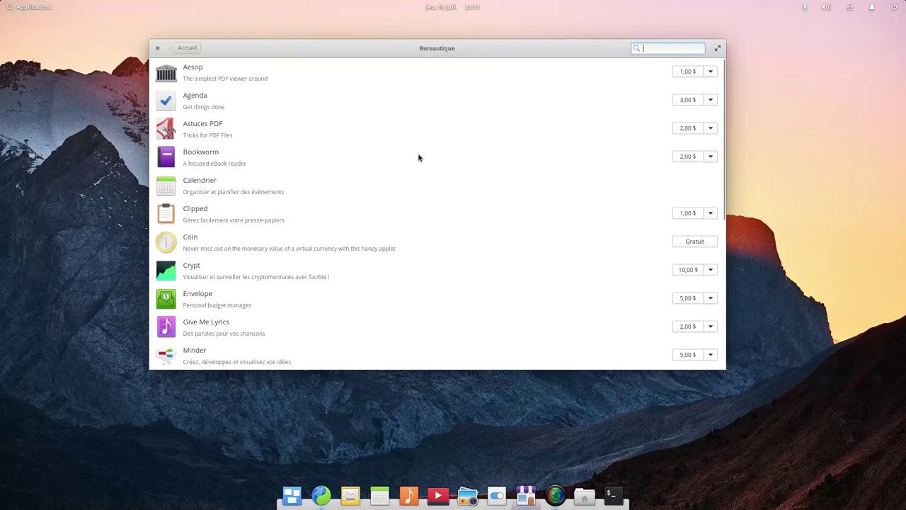
scroll(436, 175, down, 5)
scroll(449, 172, down, 2)
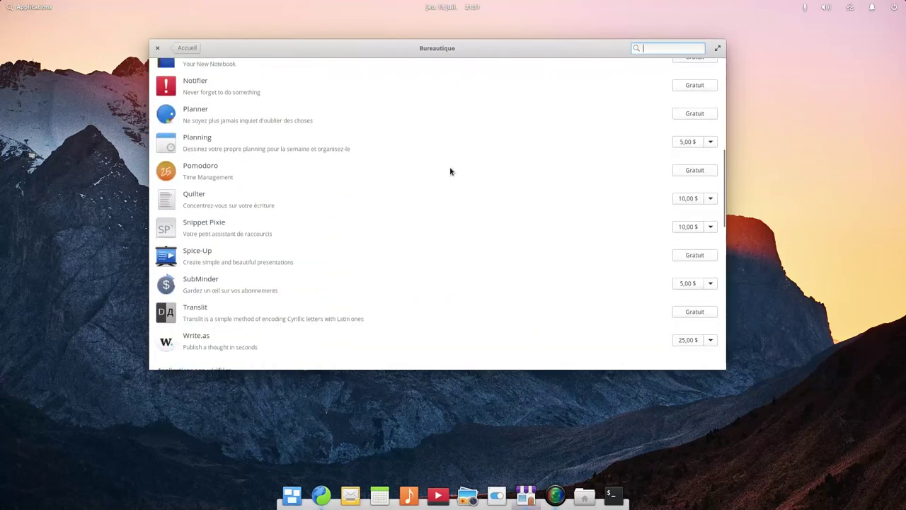
scroll(318, 232, down, 1)
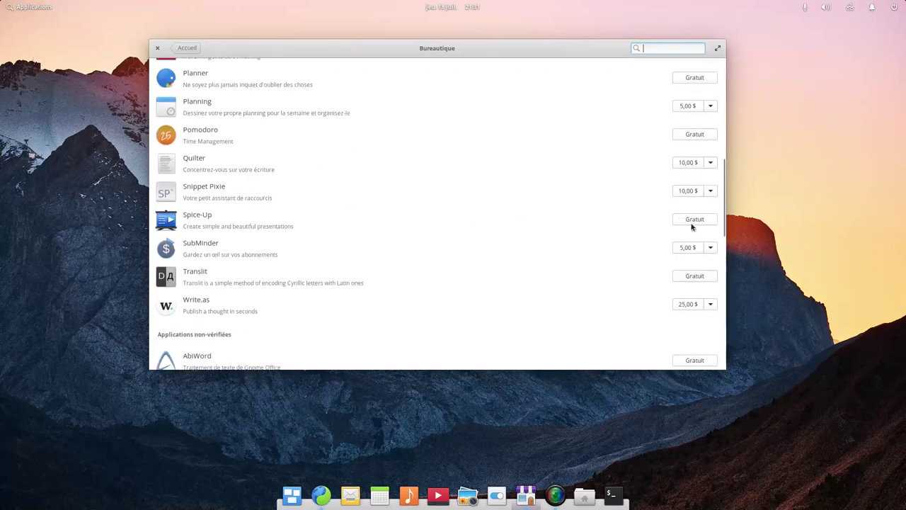
- View the payment options on the Snippet Pixie page, return to the Bureautique category and close the AppCenter
click(210, 195)
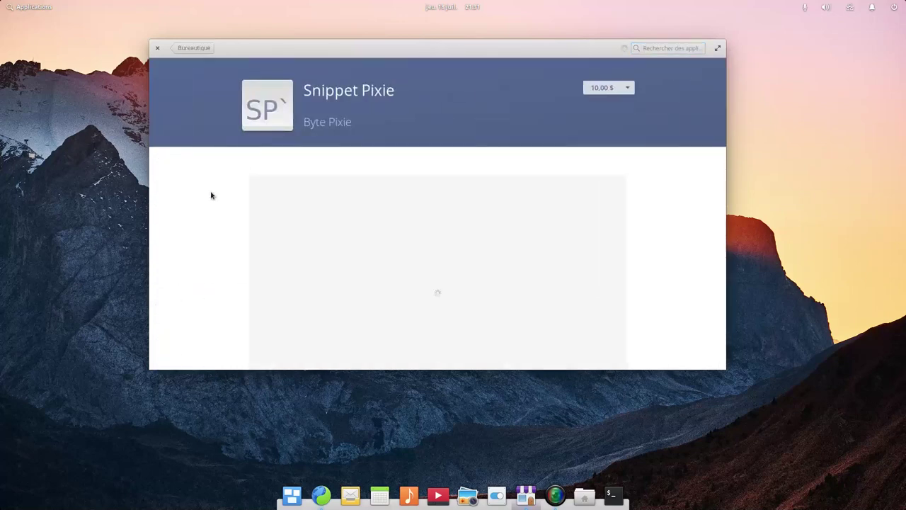
click(628, 88)
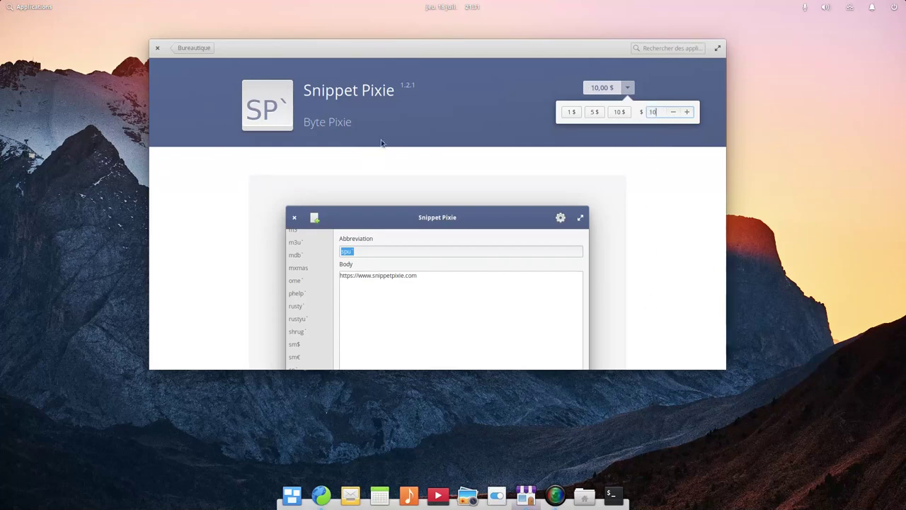
click(190, 56)
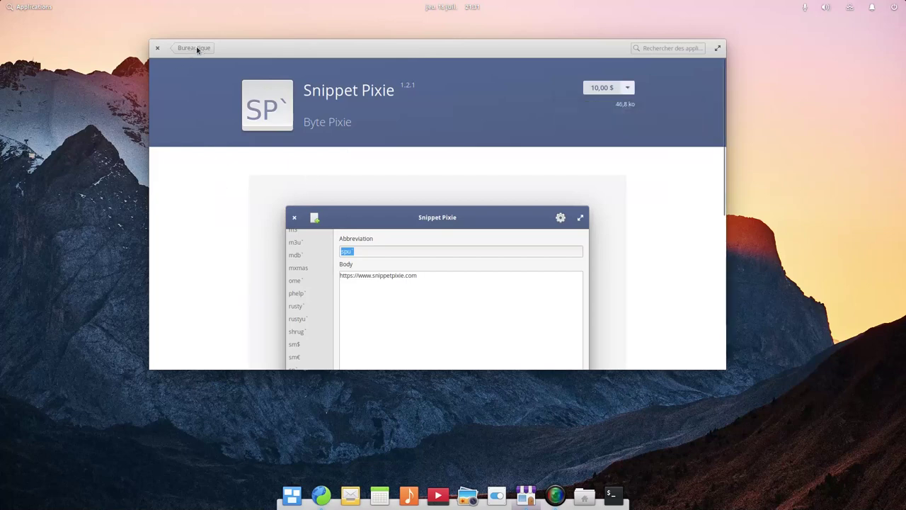
click(193, 48)
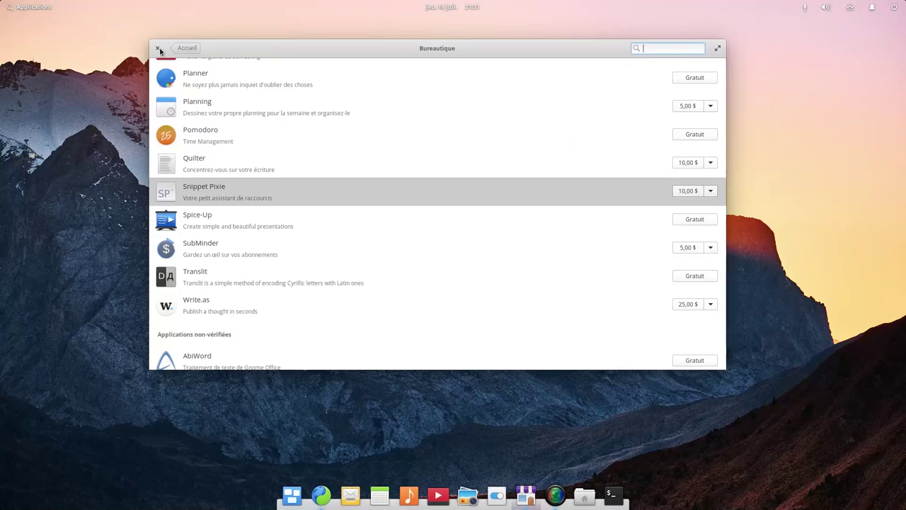
click(159, 50)
- Look through both pages of the Applications launcher for the installed programs and close it
click(38, 10)
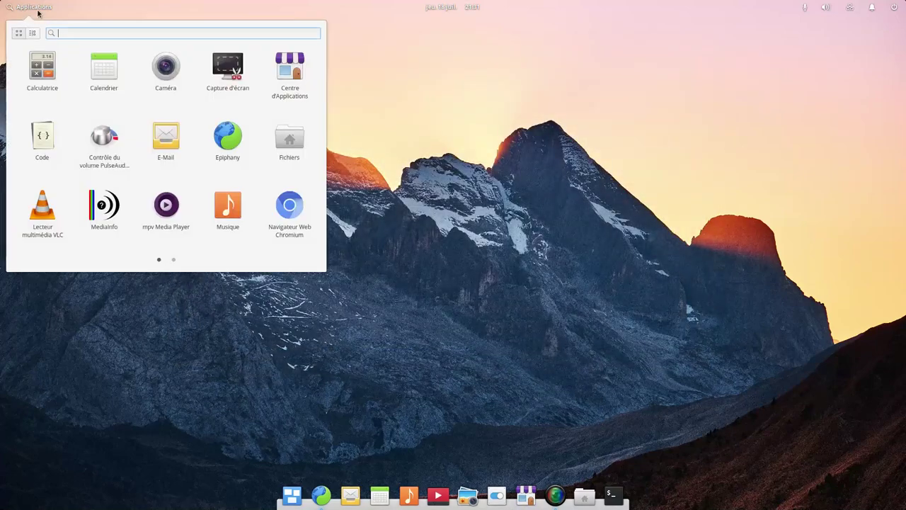
scroll(190, 148, down, 1)
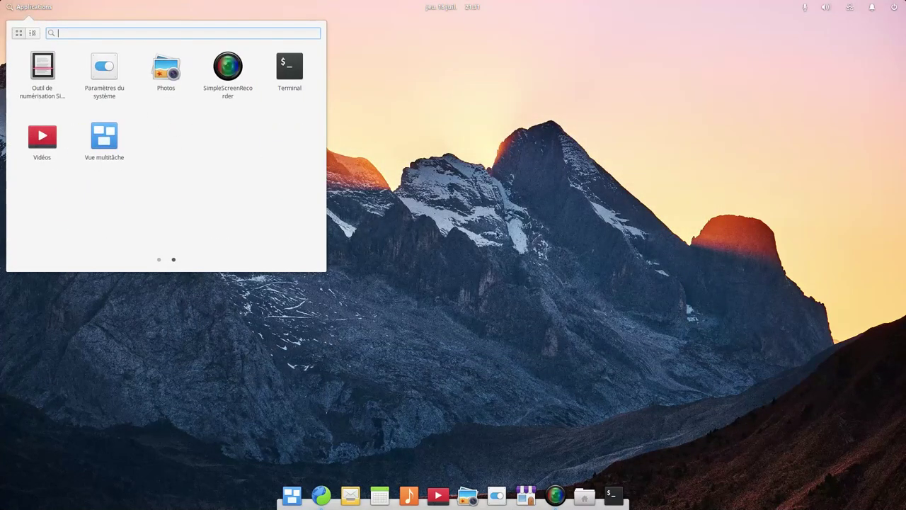
click(518, 248)
- Open the Imprimantes section of the system settings and start adding a printer
click(497, 495)
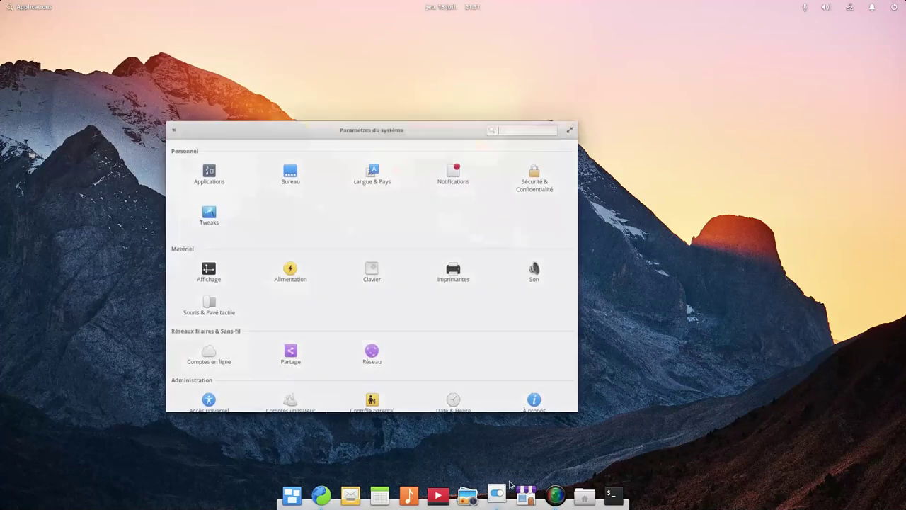
click(458, 272)
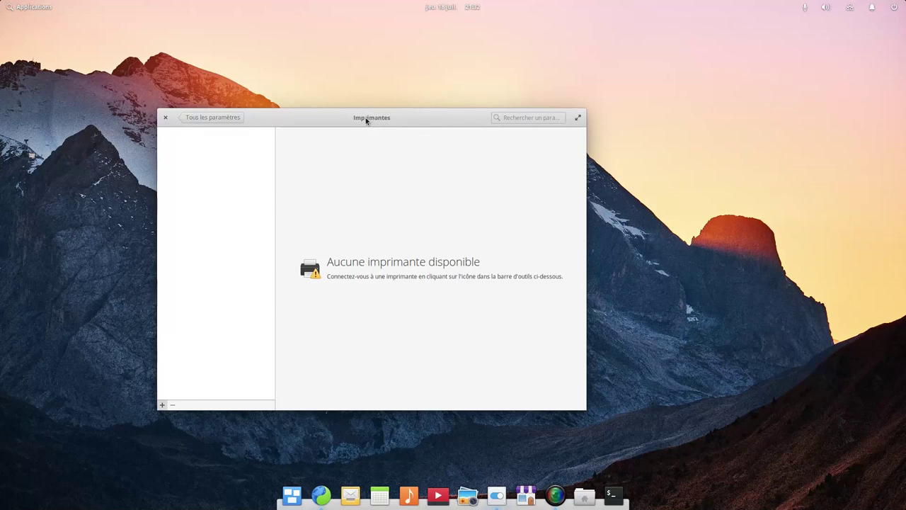
click(162, 406)
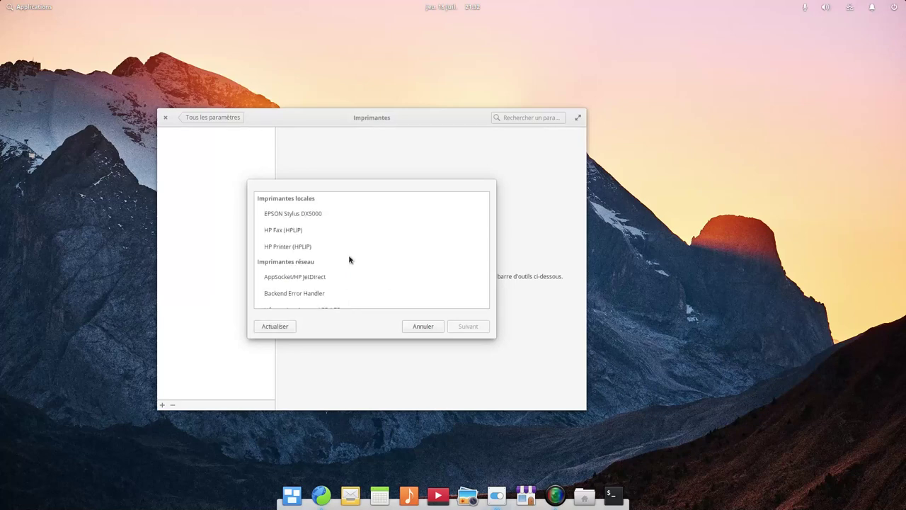
- Review the local and network printers, choose EPSON Stylus DX5000 and continue to the driver selection
scroll(362, 255, down, 1)
scroll(360, 253, up, 1)
scroll(359, 250, down, 5)
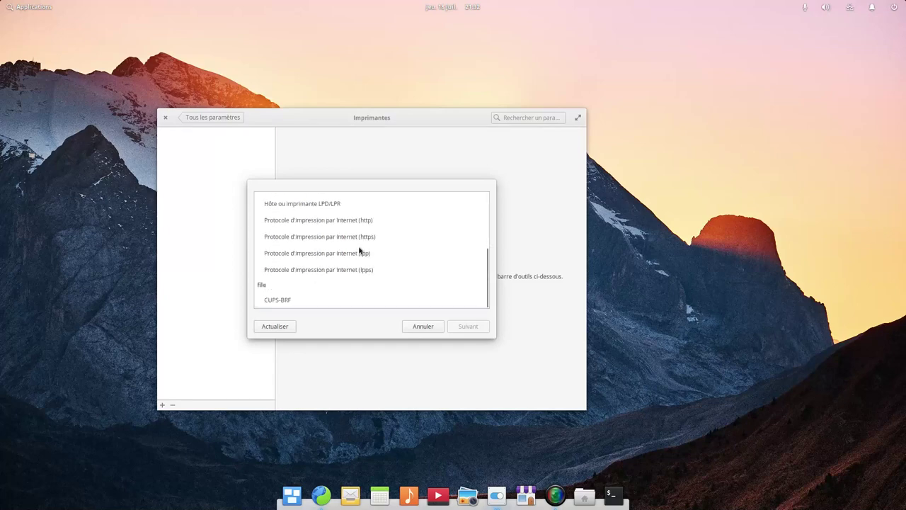
scroll(359, 249, up, 5)
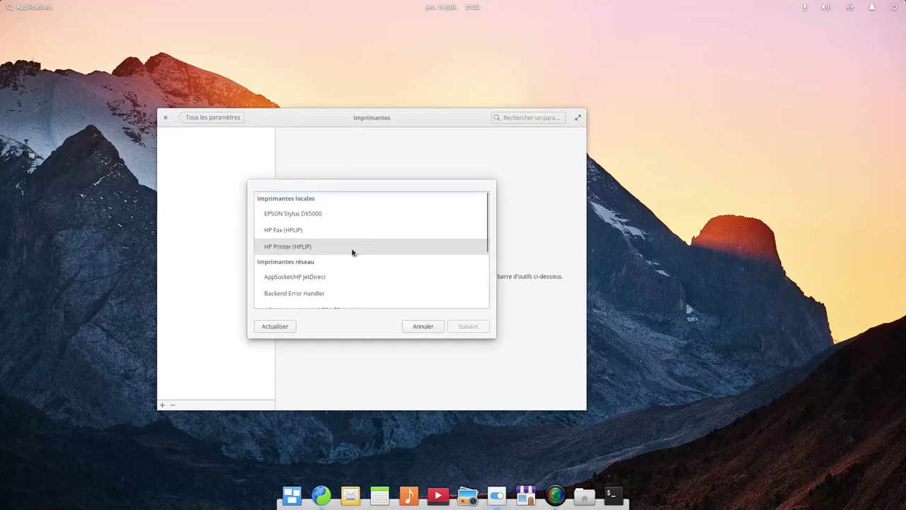
click(303, 215)
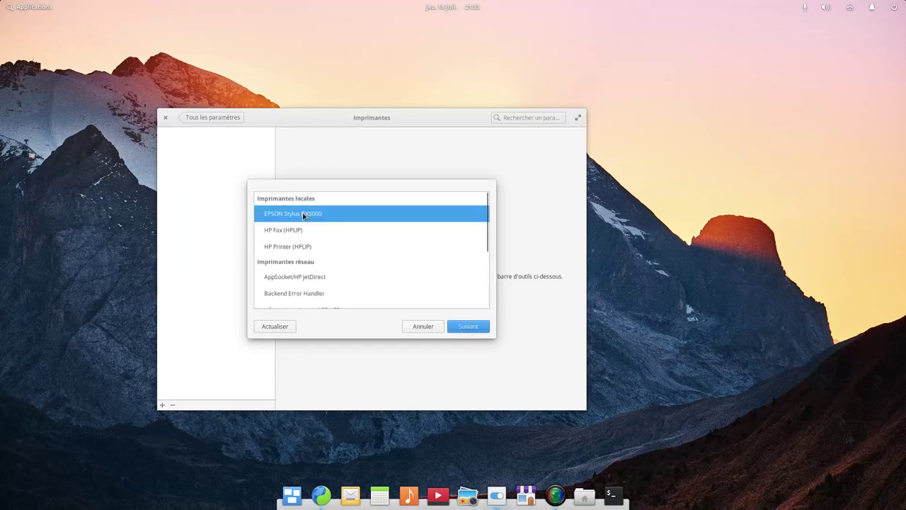
click(472, 325)
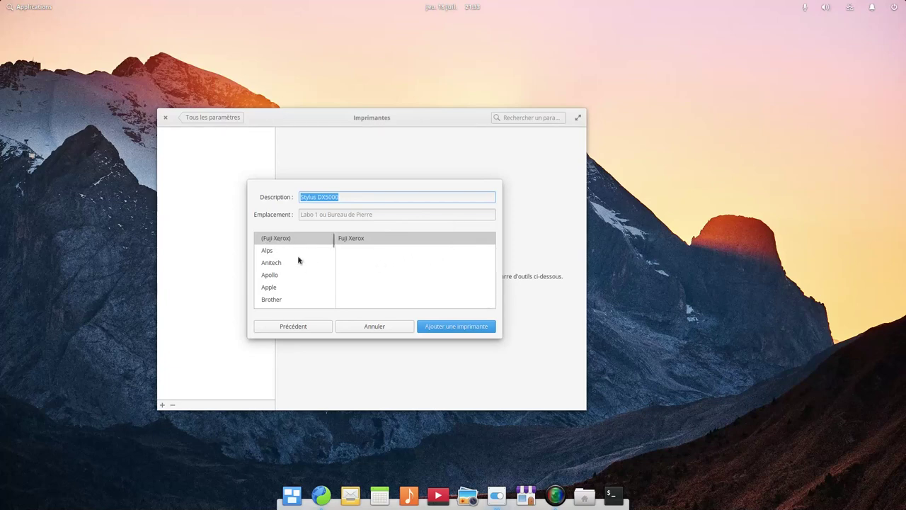
- Find and select Epson as the manufacturer for the new printer's driver
scroll(298, 260, down, 5)
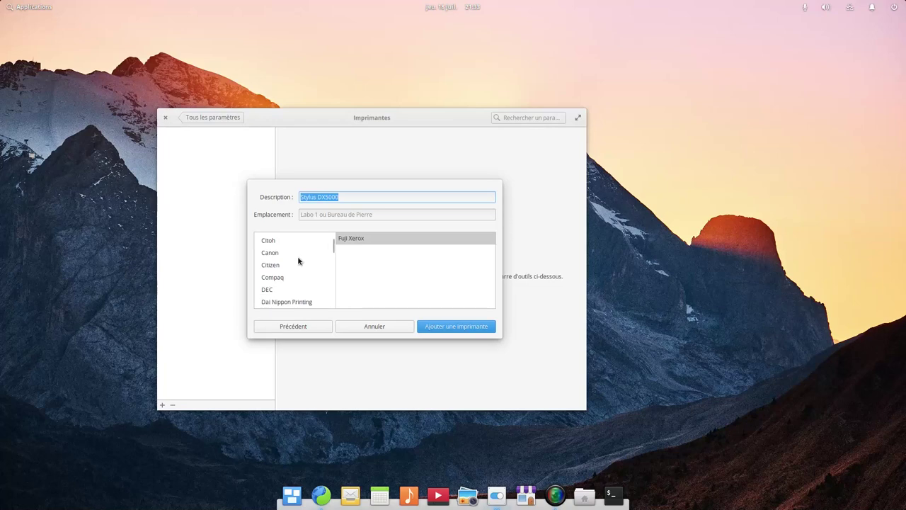
scroll(298, 262, down, 1)
scroll(298, 261, down, 4)
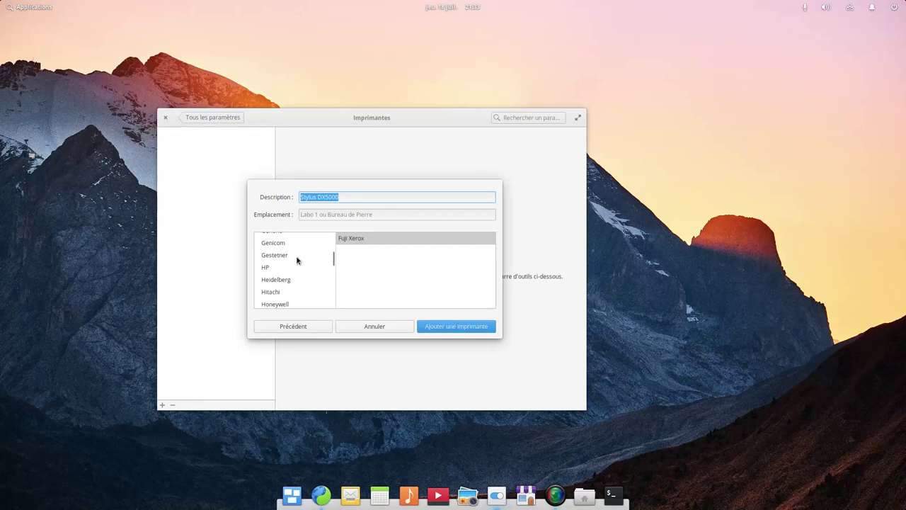
scroll(298, 261, down, 3)
scroll(297, 260, up, 3)
scroll(296, 260, up, 4)
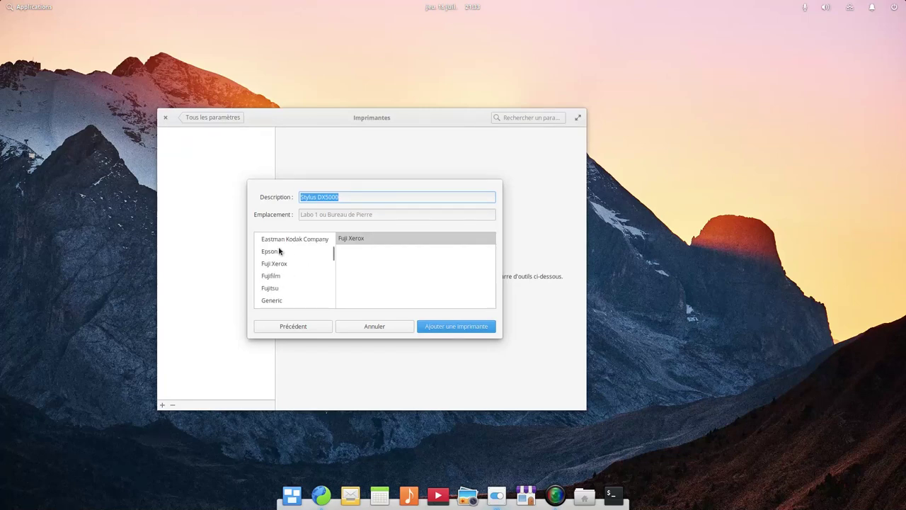
click(279, 251)
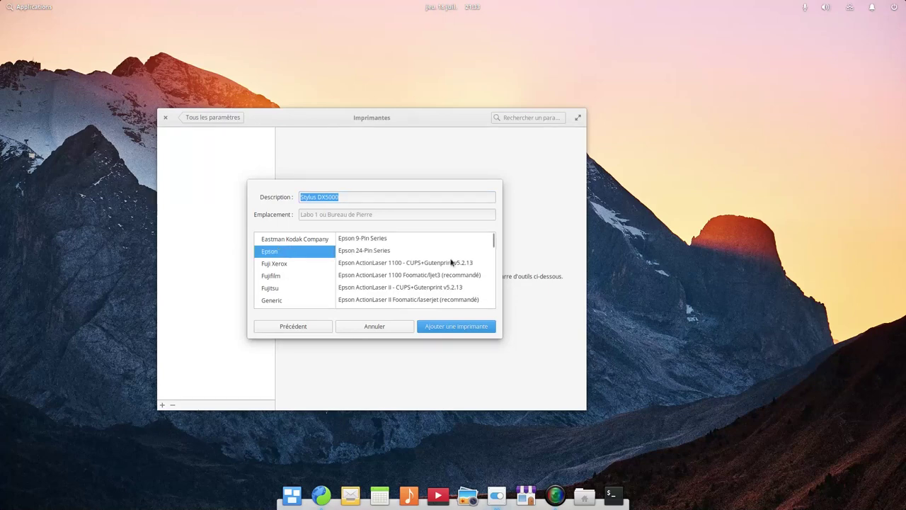
- Select the Epson Stylus DX4850 - CUPS+Gutenprint v5.2.13 driver and check the neighbouring DX models
scroll(441, 264, down, 3)
scroll(441, 267, down, 10)
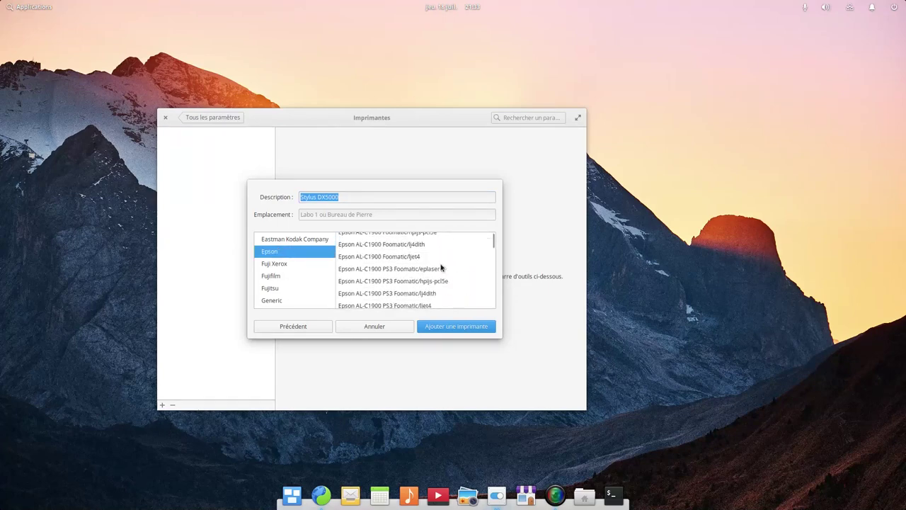
scroll(441, 272, down, 8)
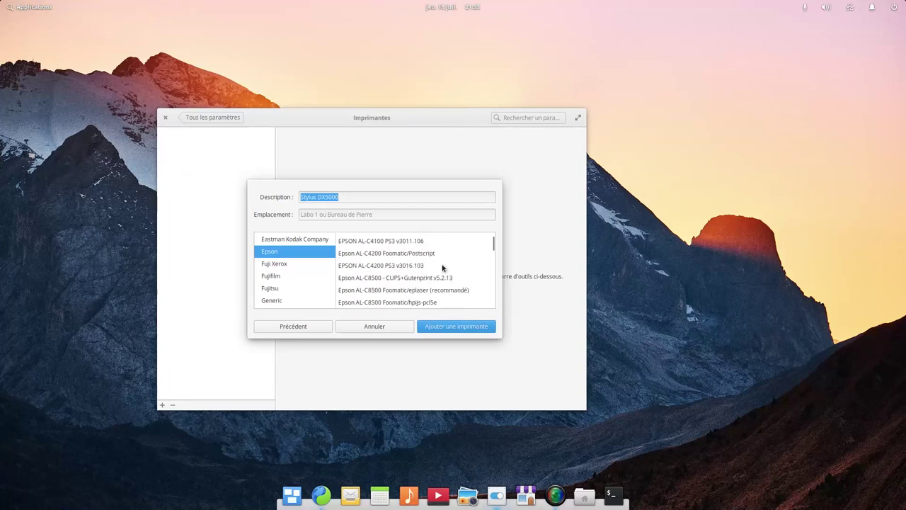
drag(495, 248, 491, 284)
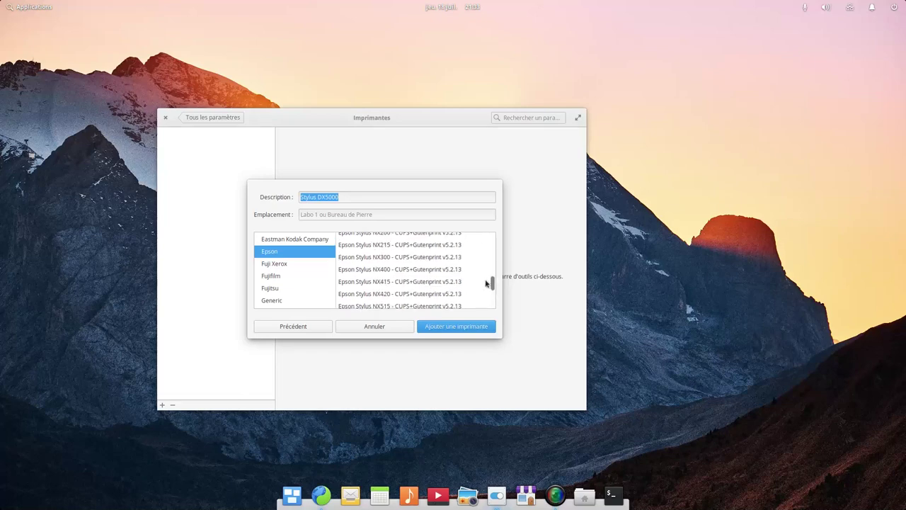
scroll(465, 276, up, 3)
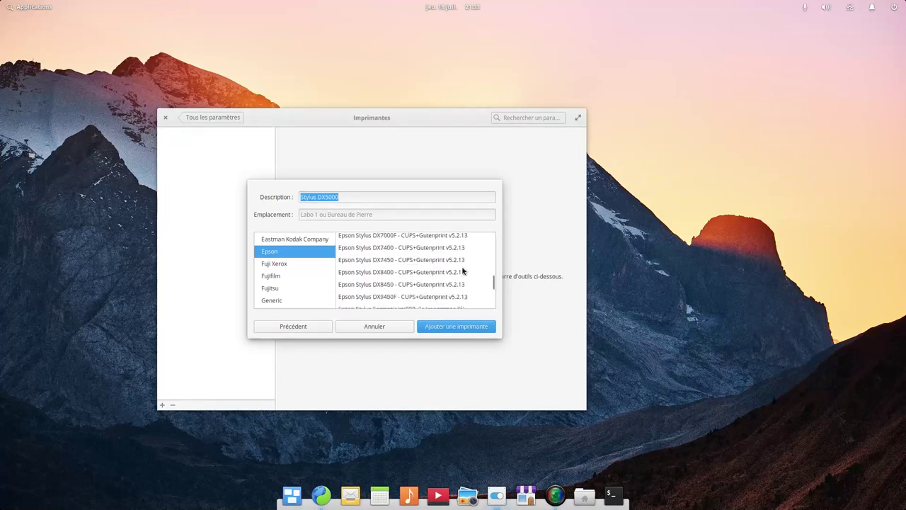
scroll(457, 264, up, 5)
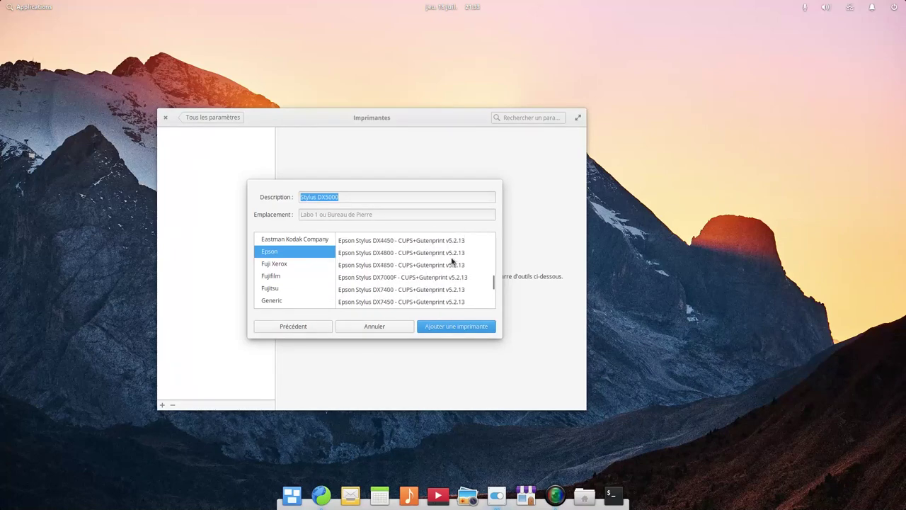
scroll(450, 259, up, 1)
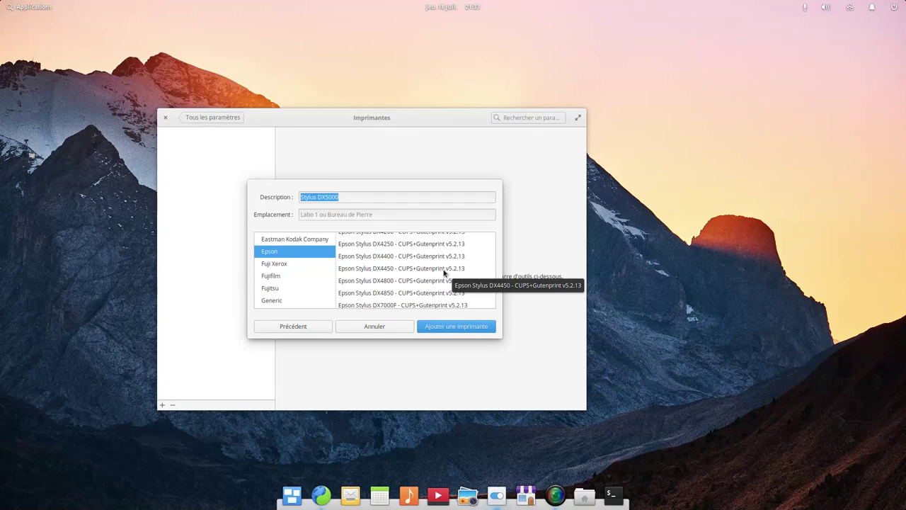
click(383, 294)
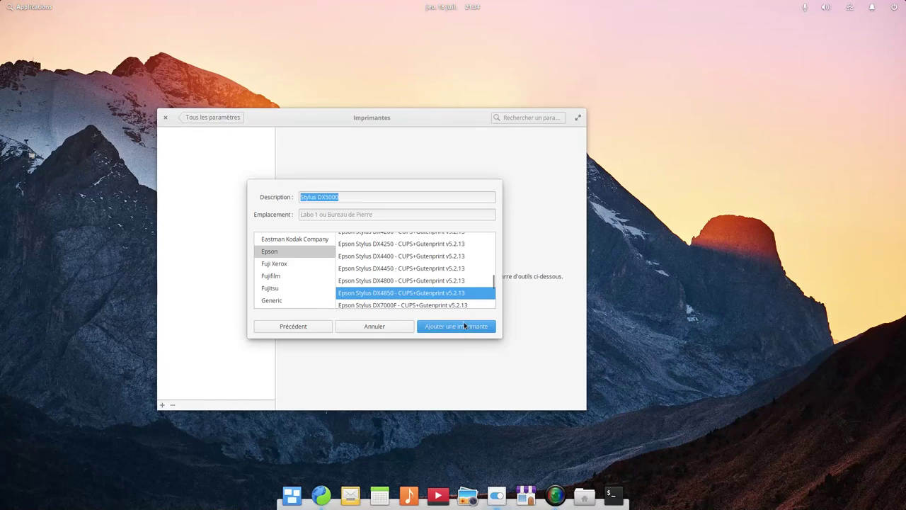
scroll(441, 286, down, 3)
scroll(440, 286, up, 3)
scroll(433, 276, down, 1)
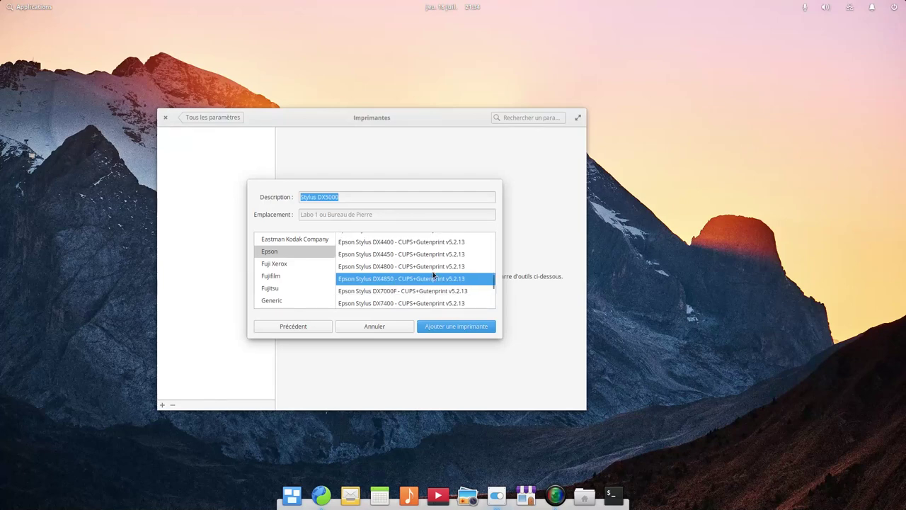
scroll(434, 276, down, 2)
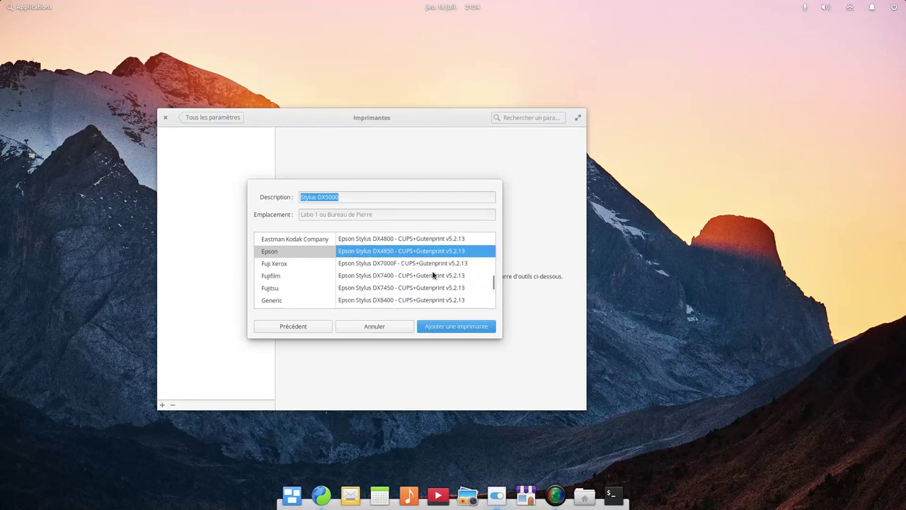
- Add the Stylus DX5000 printer with the selected DX4850 driver and close the Imprimantes settings
scroll(433, 275, down, 1)
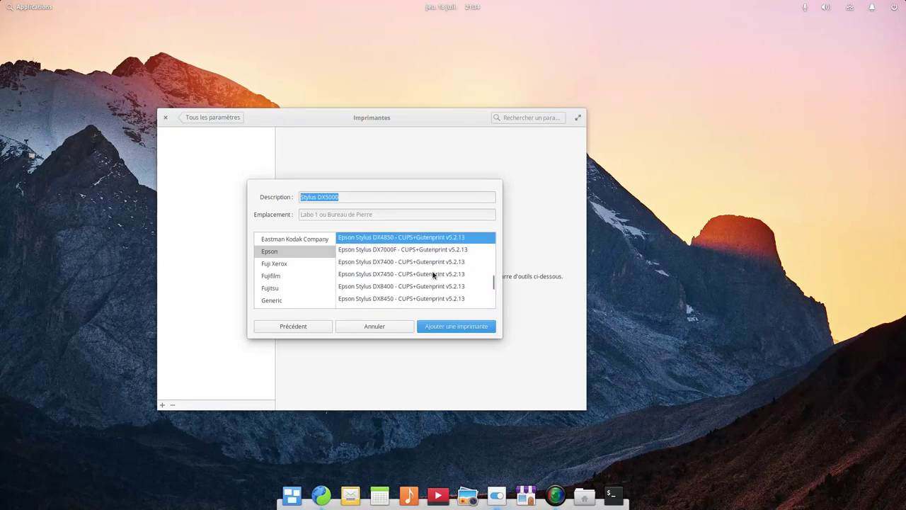
scroll(433, 275, up, 1)
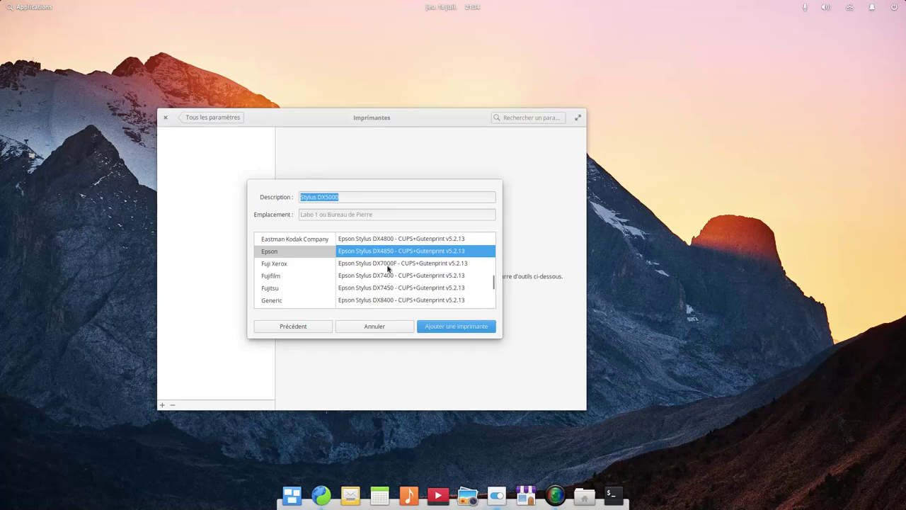
scroll(413, 263, up, 1)
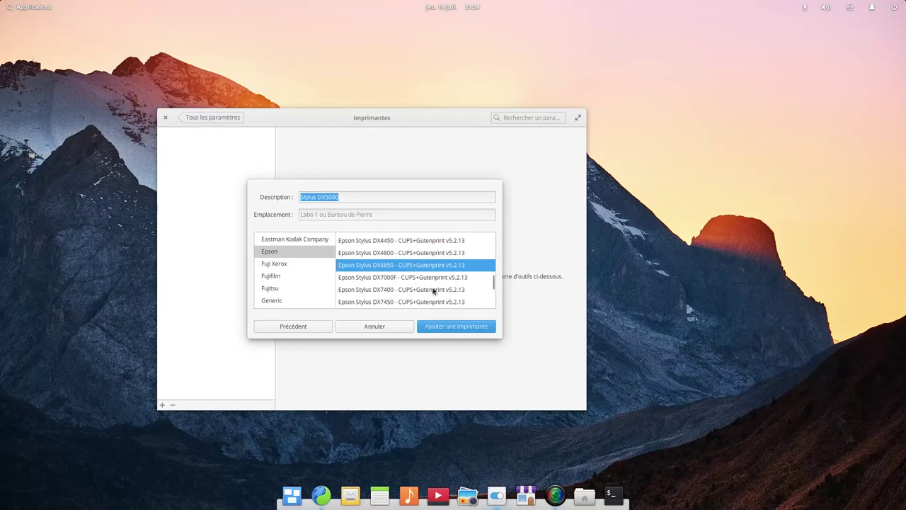
click(466, 329)
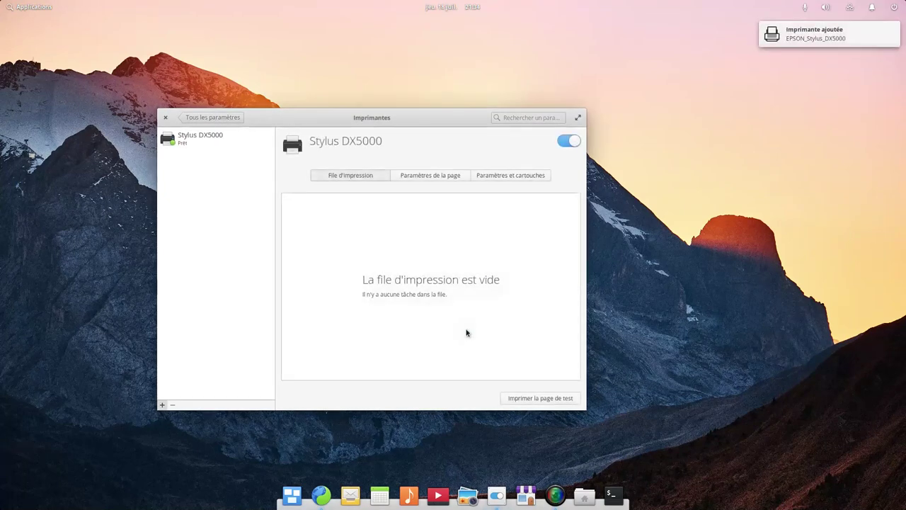
mouse_move(797, 46)
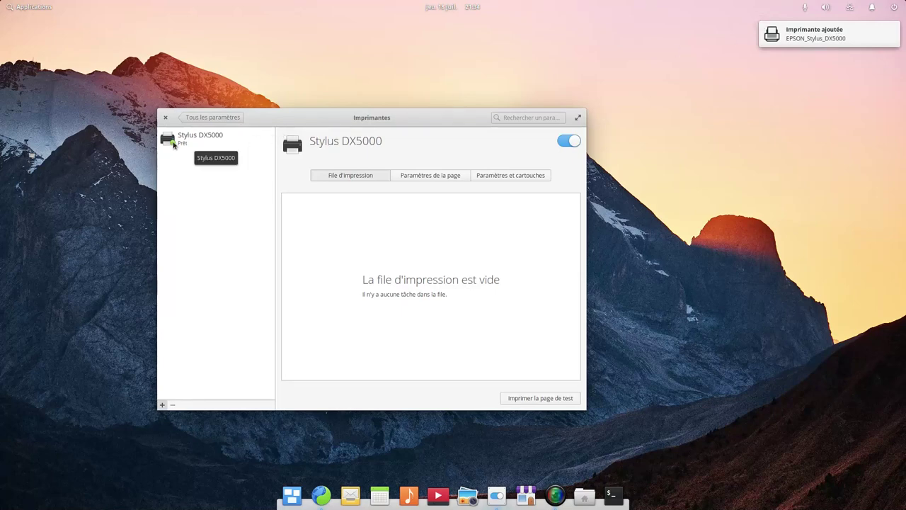
click(166, 117)
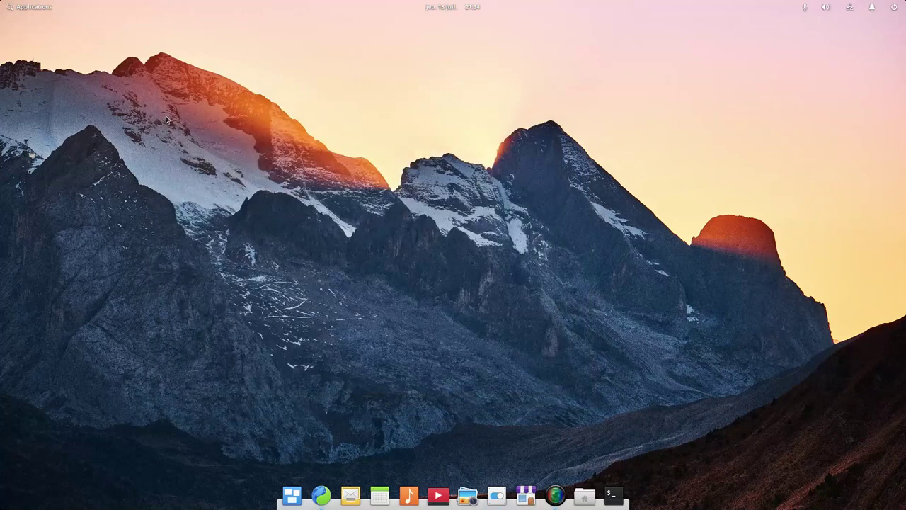
- Launch the Simple Scan tool from the applications and scan the page in the scanner
click(8, 7)
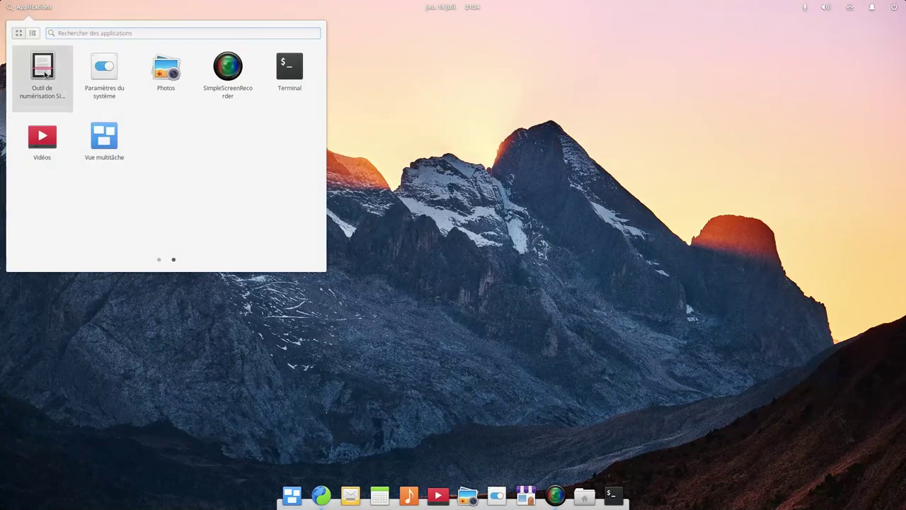
click(43, 71)
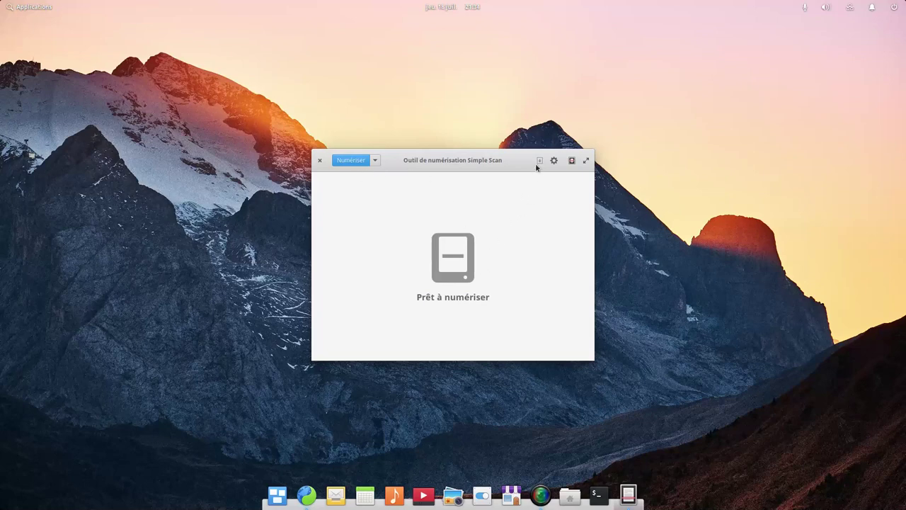
click(350, 161)
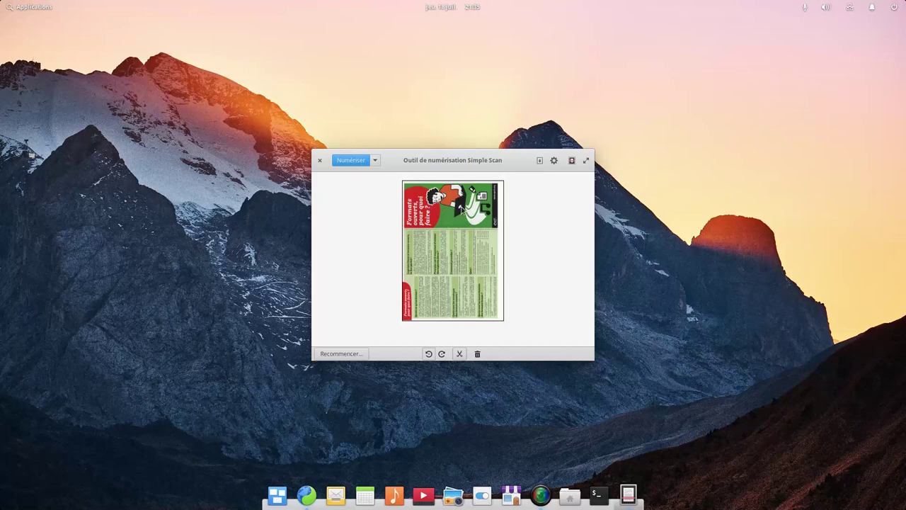
- Save the scan as Document numérisé.pdf in Documents, replacing the existing file, and close Simple Scan
click(539, 160)
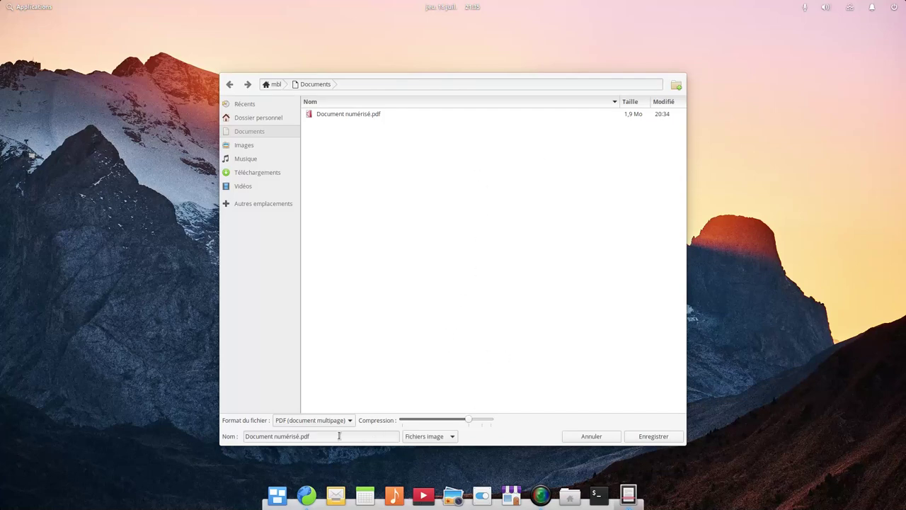
click(652, 437)
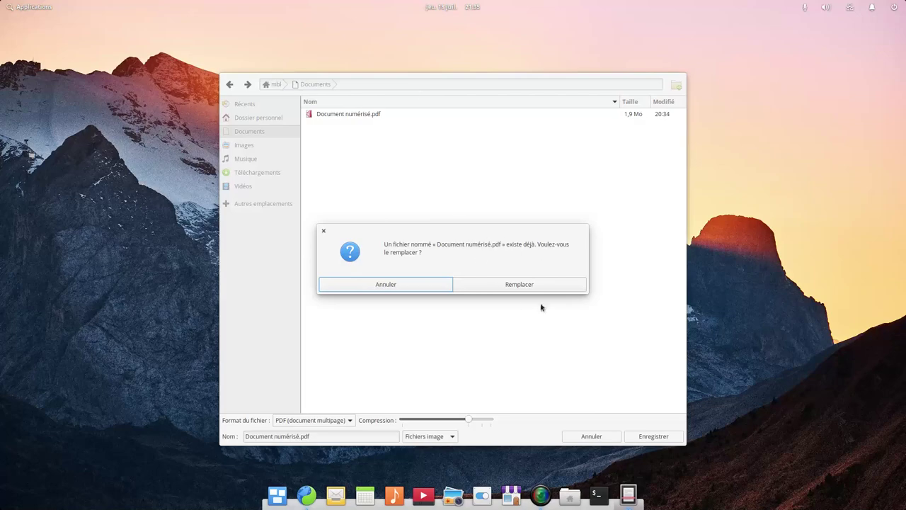
click(530, 287)
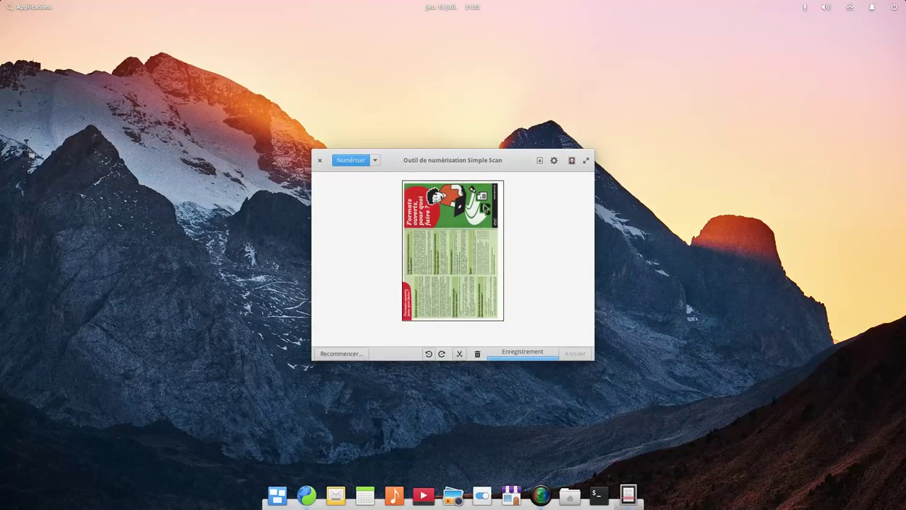
click(320, 161)
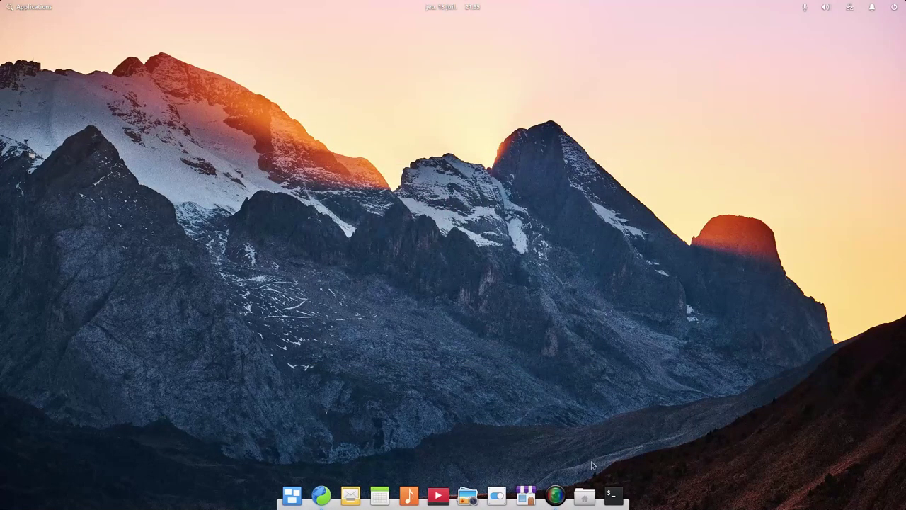
- Open Document numérisé.pdf from the Documents folder with Visionneur de documents
click(584, 494)
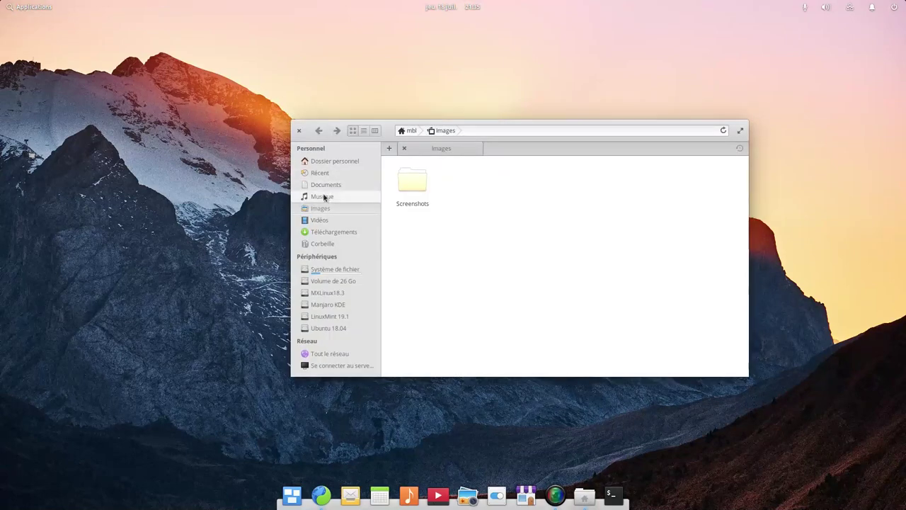
click(330, 185)
click(418, 186)
right_click(417, 186)
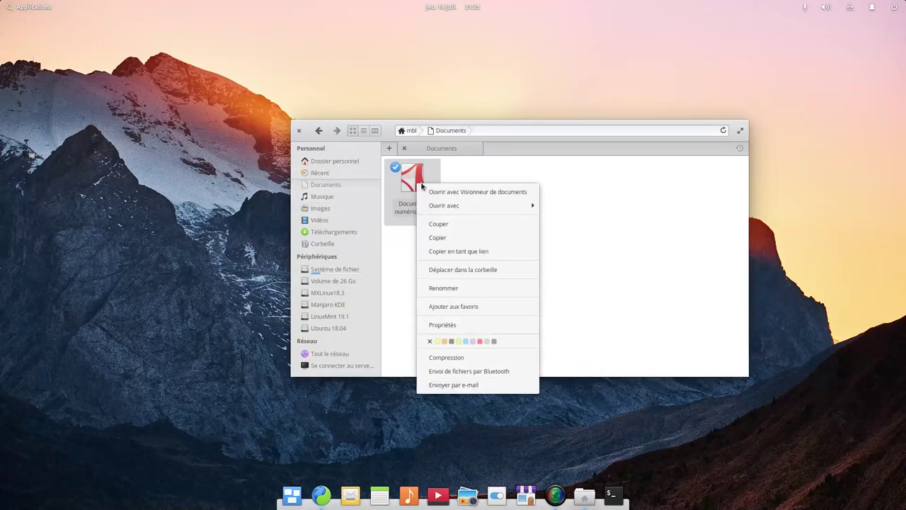
mouse_move(471, 206)
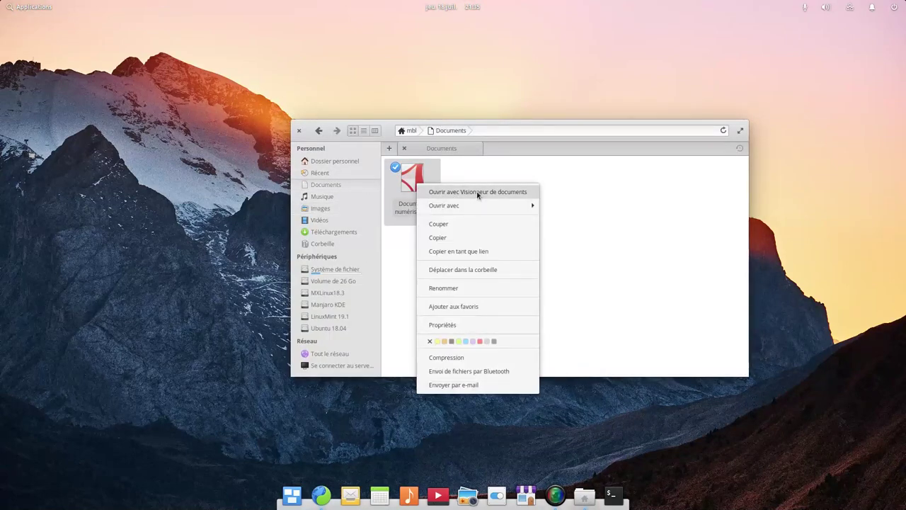
click(478, 192)
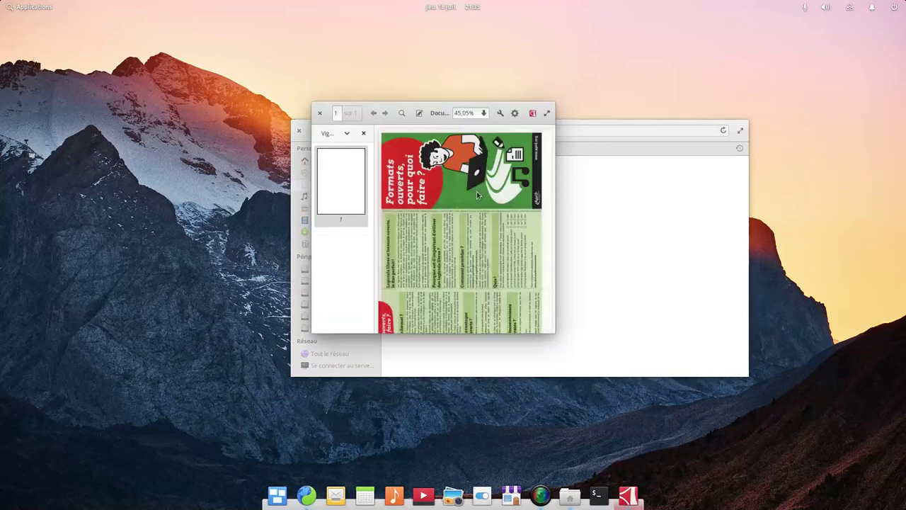
- View the scanned PDF in a maximized window, and close the document viewer and the file manager
click(547, 114)
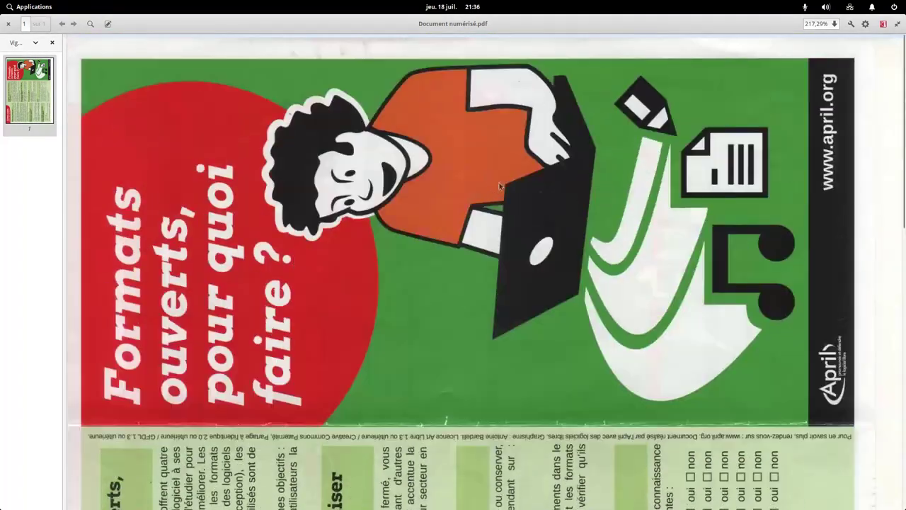
click(9, 25)
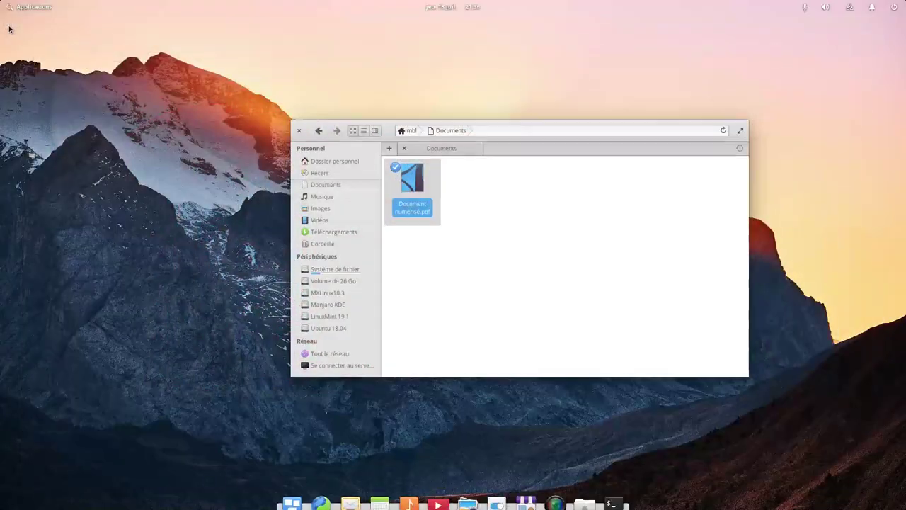
click(298, 131)
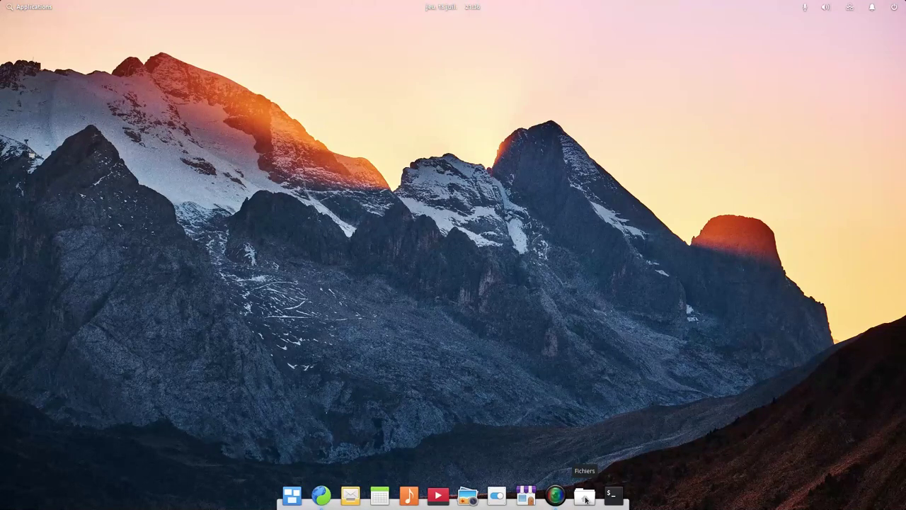
- Switch to the web browser and review the procedure in the forum topic "Drivers graphiques libres optimisés et à jour"
click(321, 494)
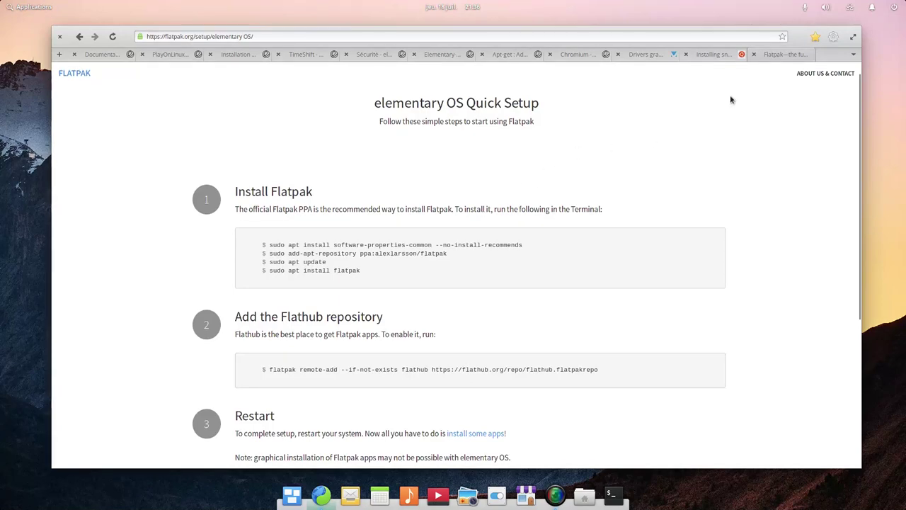
click(716, 60)
click(637, 61)
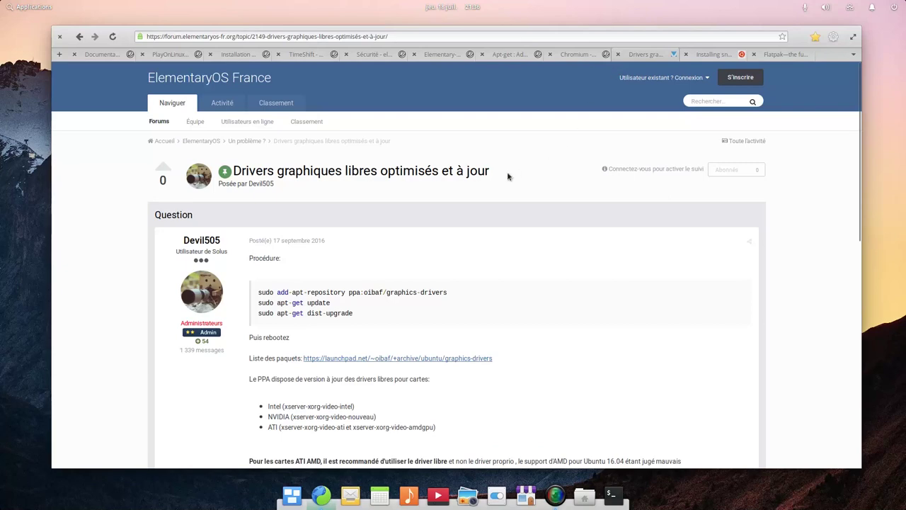
scroll(458, 294, down, 1)
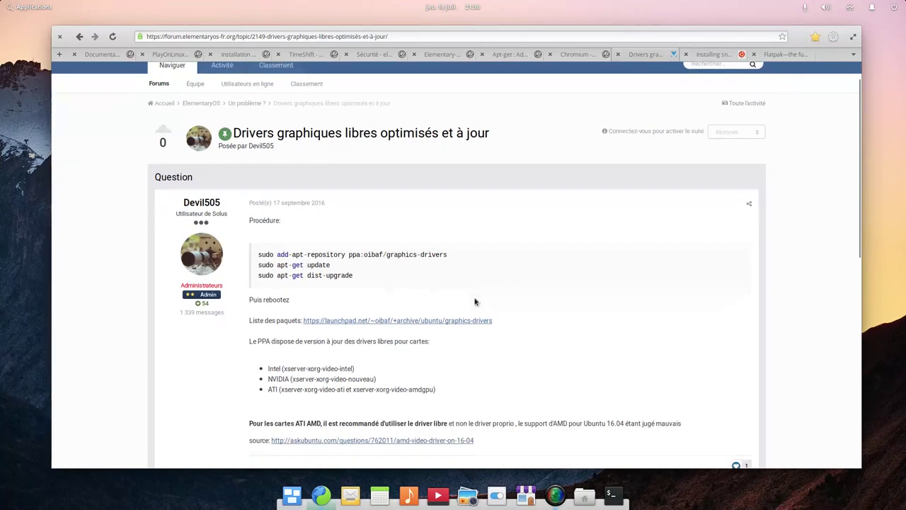
scroll(475, 299, up, 1)
- Copy the command sudo add-apt-repository ppa:oibaf/graphics-drivers from the forum procedure
drag(258, 293, 453, 294)
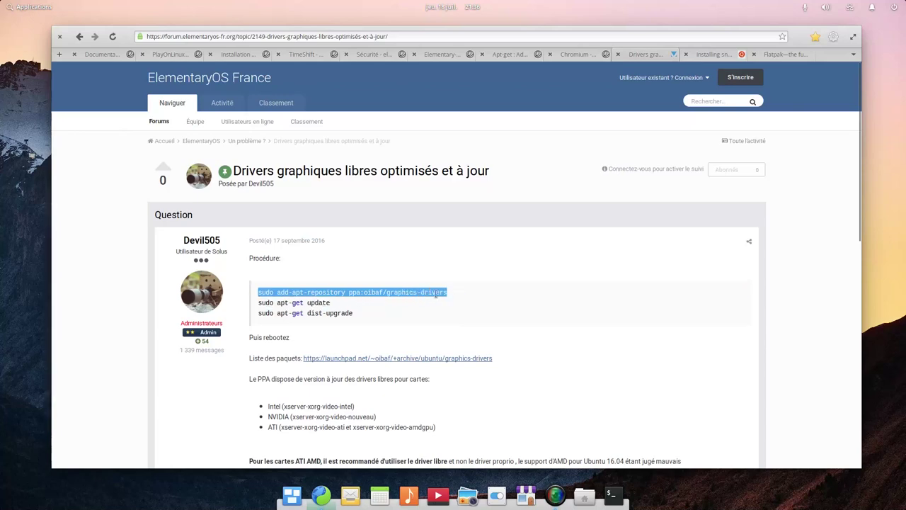
right_click(412, 293)
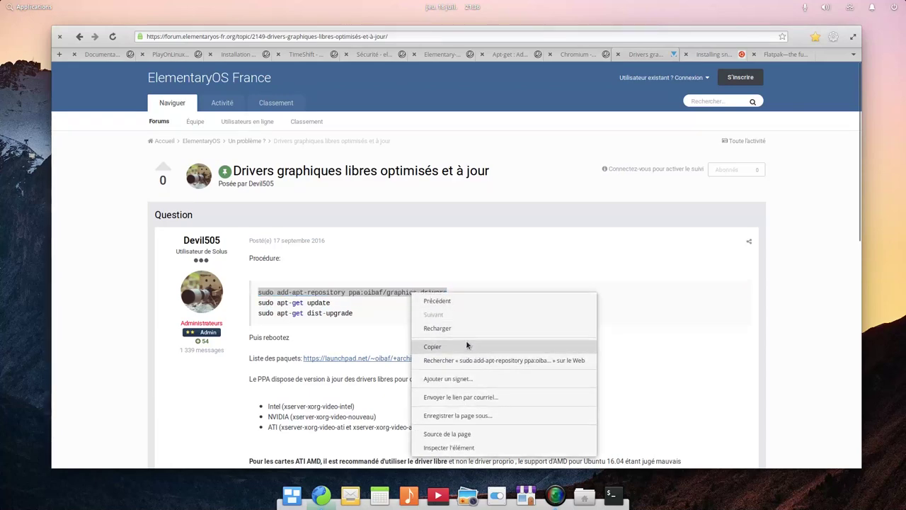
click(467, 345)
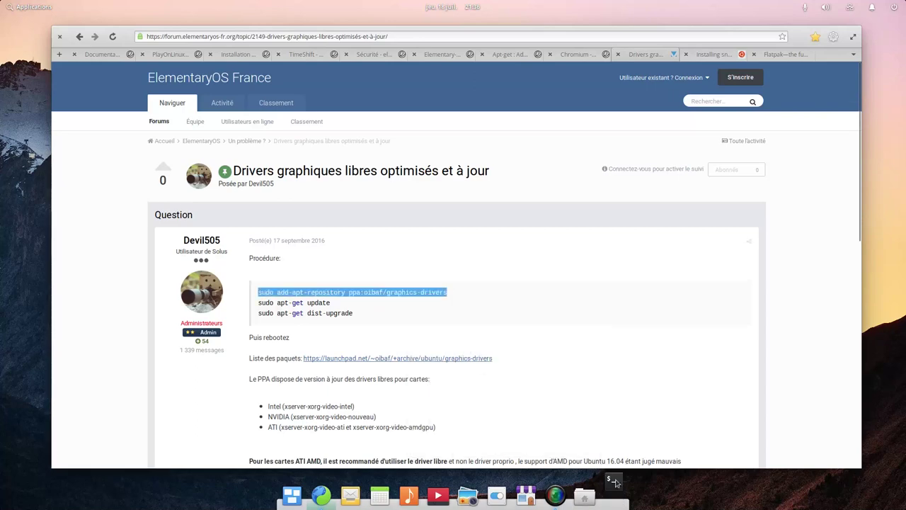
- Paste the copied add-apt-repository command into Terminal despite the administrator warning, run it and enter the sudo password
click(614, 482)
right_click(487, 242)
click(535, 281)
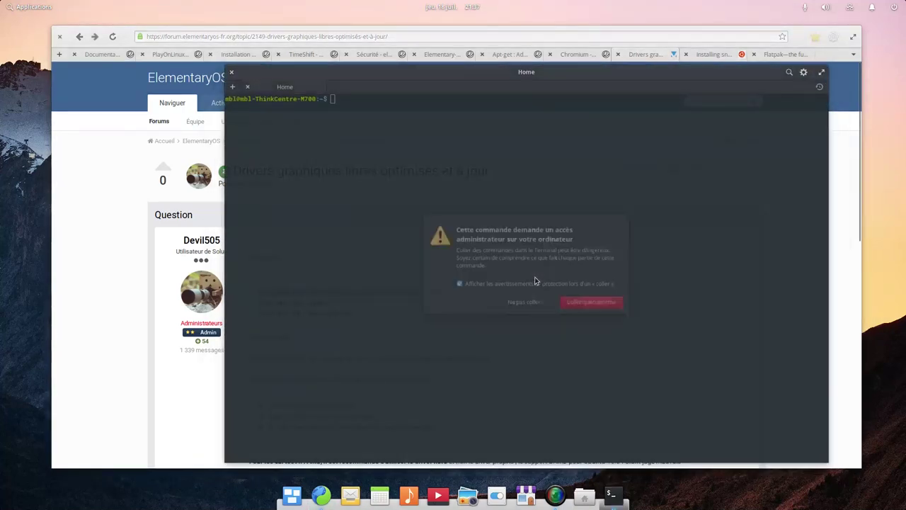
click(591, 303)
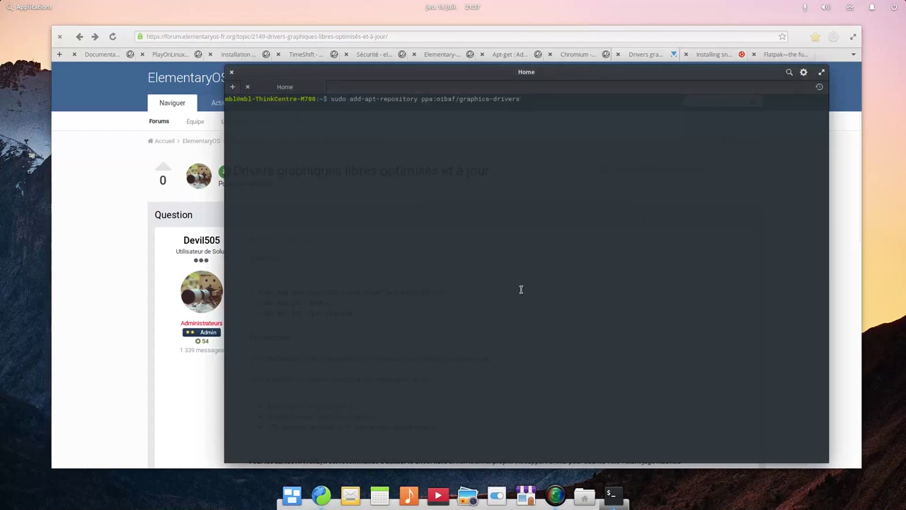
key(Return)
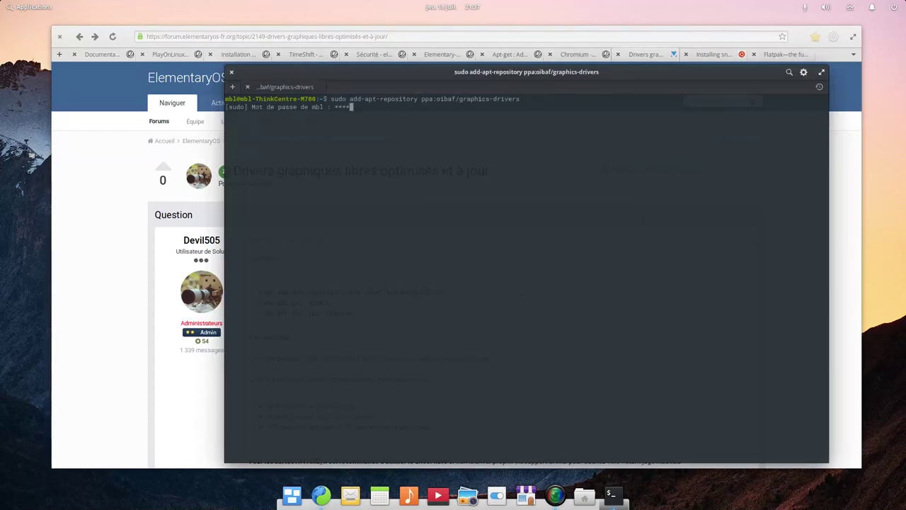
key(Return)
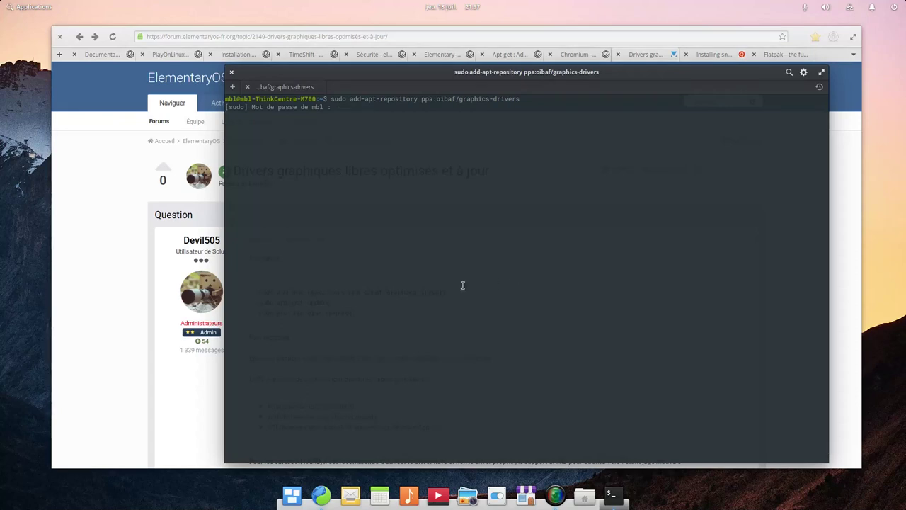